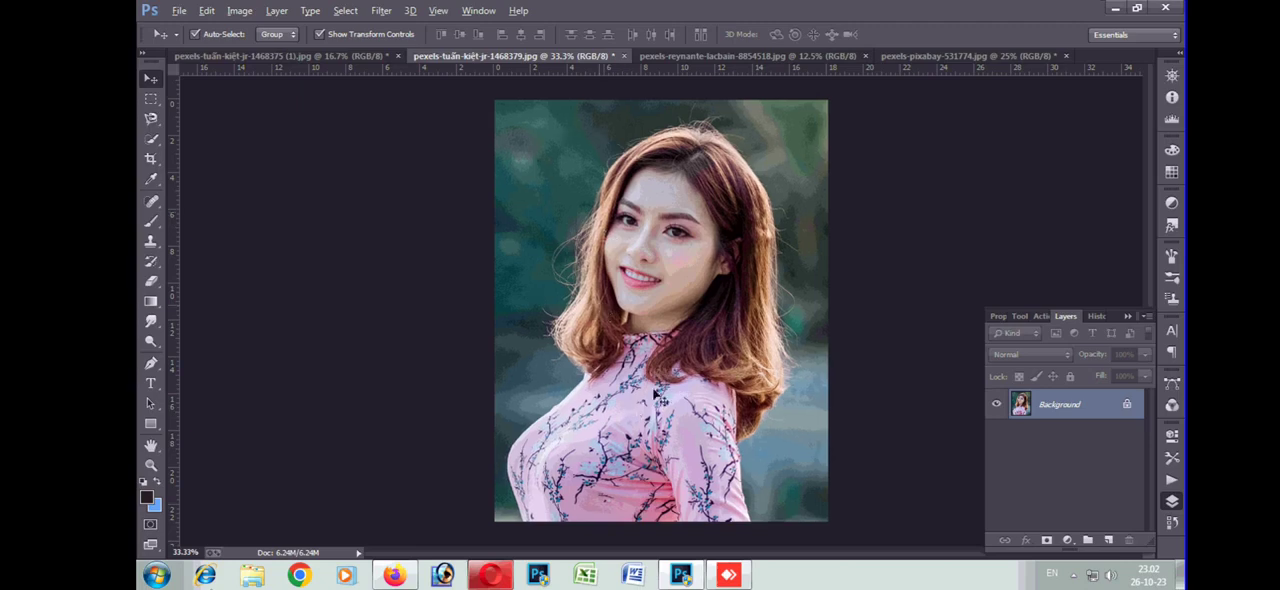
# Float the flower photo in its own window and copy the portrait image onto it
pyautogui.hotkey('ctrl', '-')
pyautogui.moveTo(928, 55); pyautogui.dragTo(897, 222)
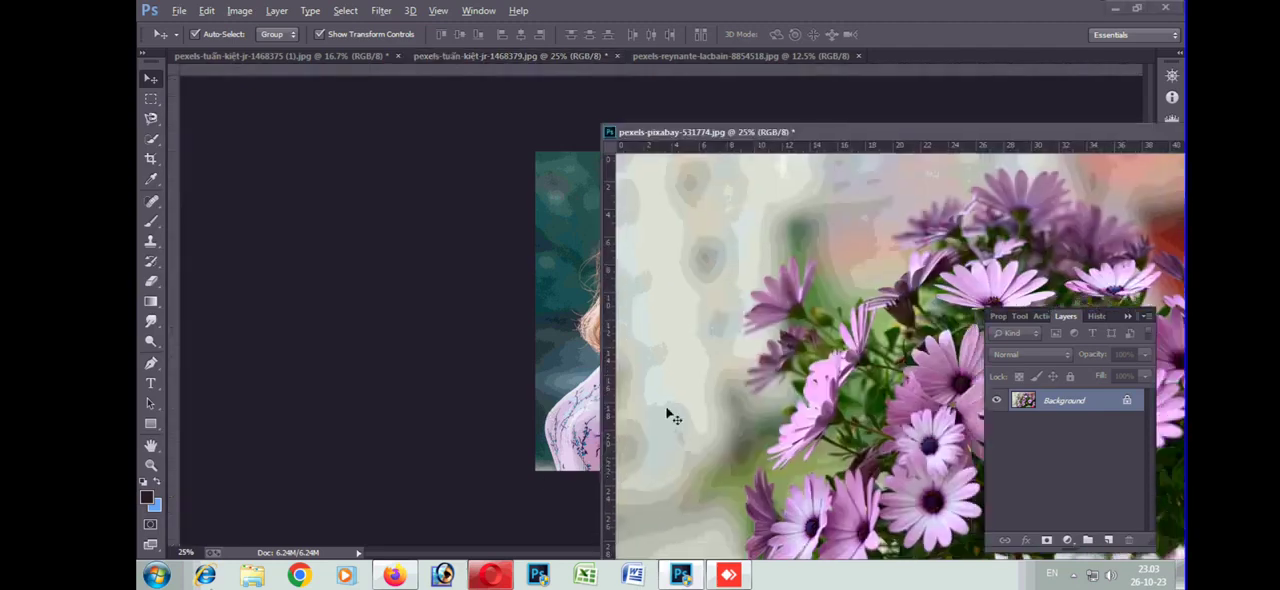
pyautogui.click(557, 335)
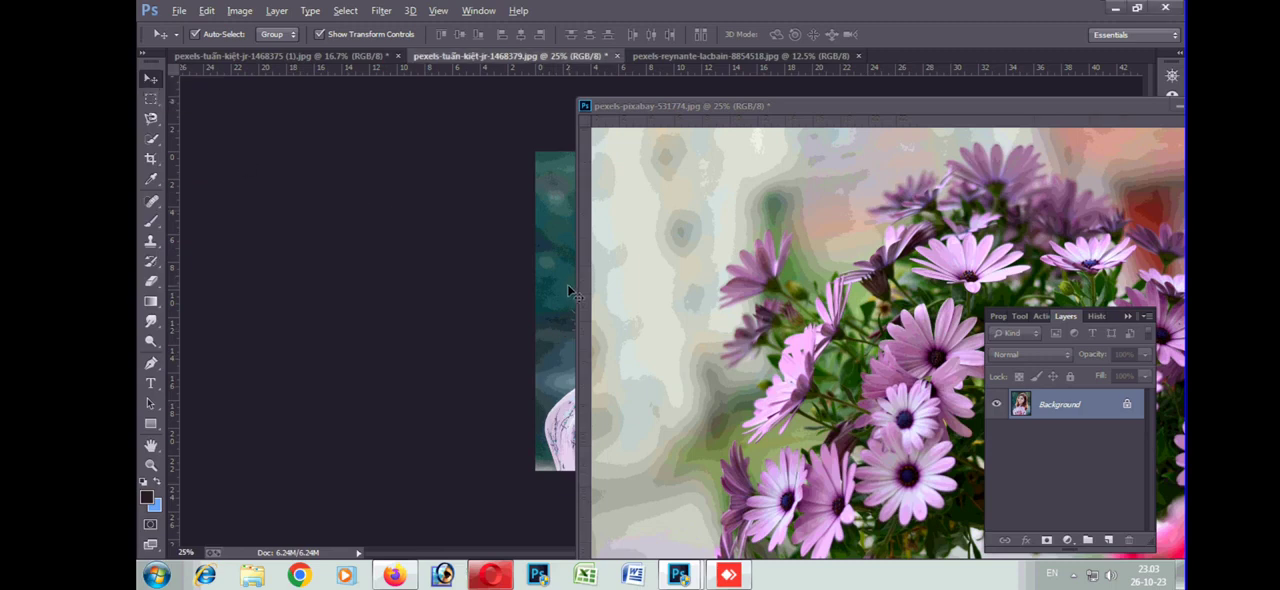
pyautogui.moveTo(557, 318); pyautogui.dragTo(752, 281)
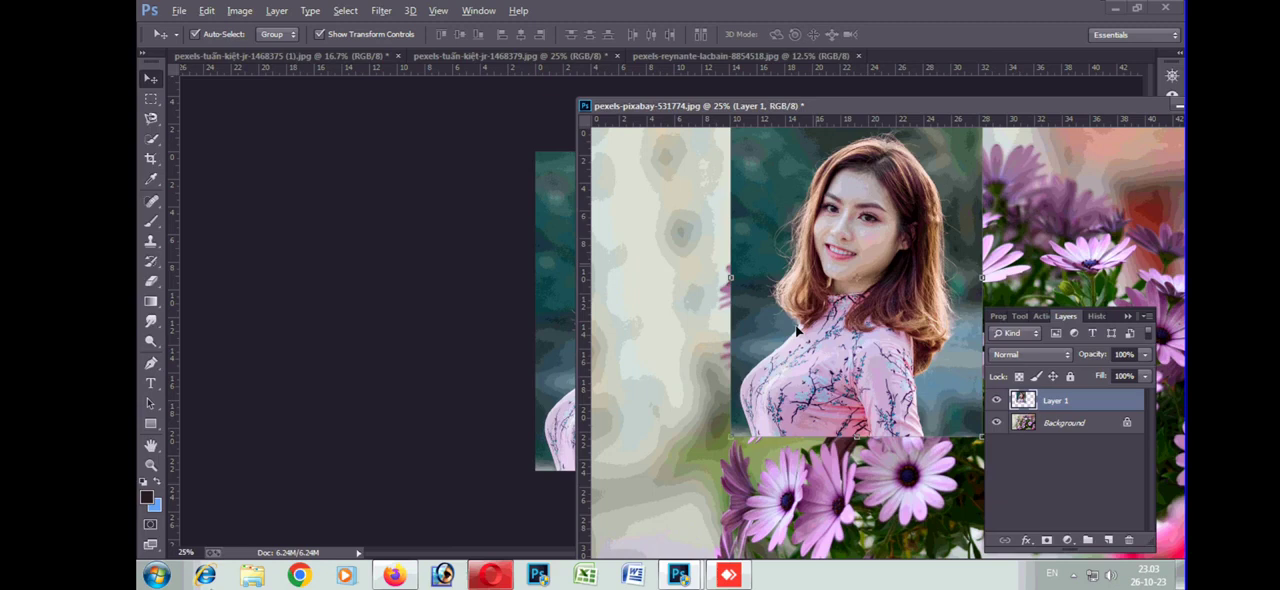
# Reposition the copied portrait layer over the flower photo and delete that layer
pyautogui.moveTo(797, 331); pyautogui.dragTo(798, 341)
pyautogui.moveTo(645, 285); pyautogui.dragTo(643, 372)
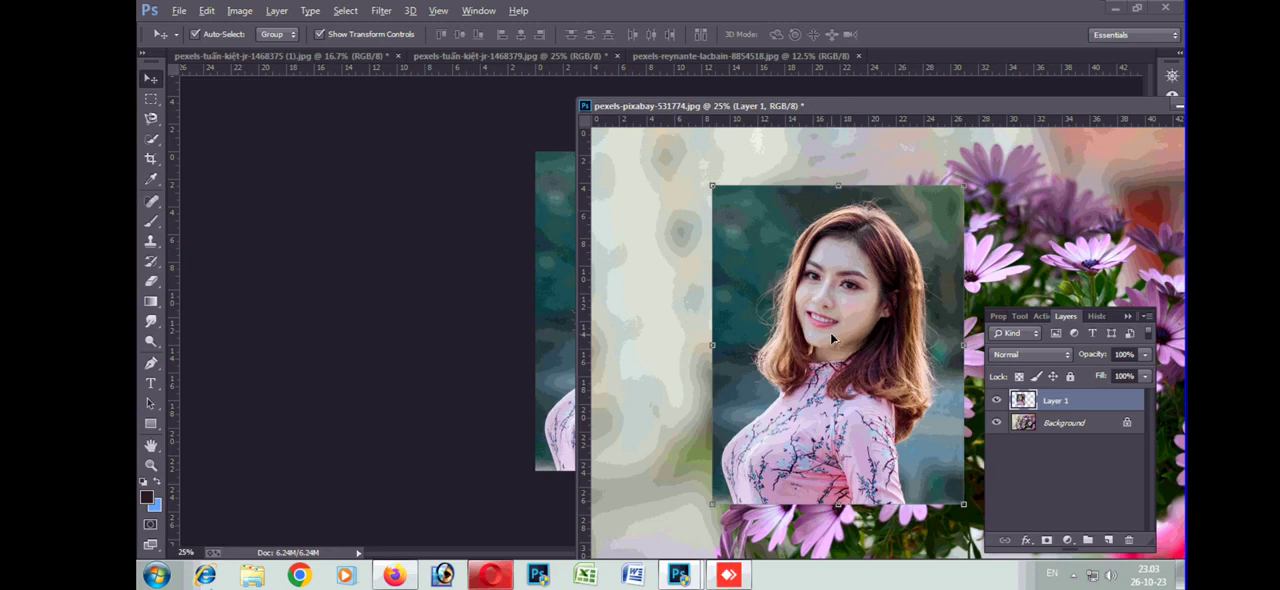
pyautogui.press('Delete')
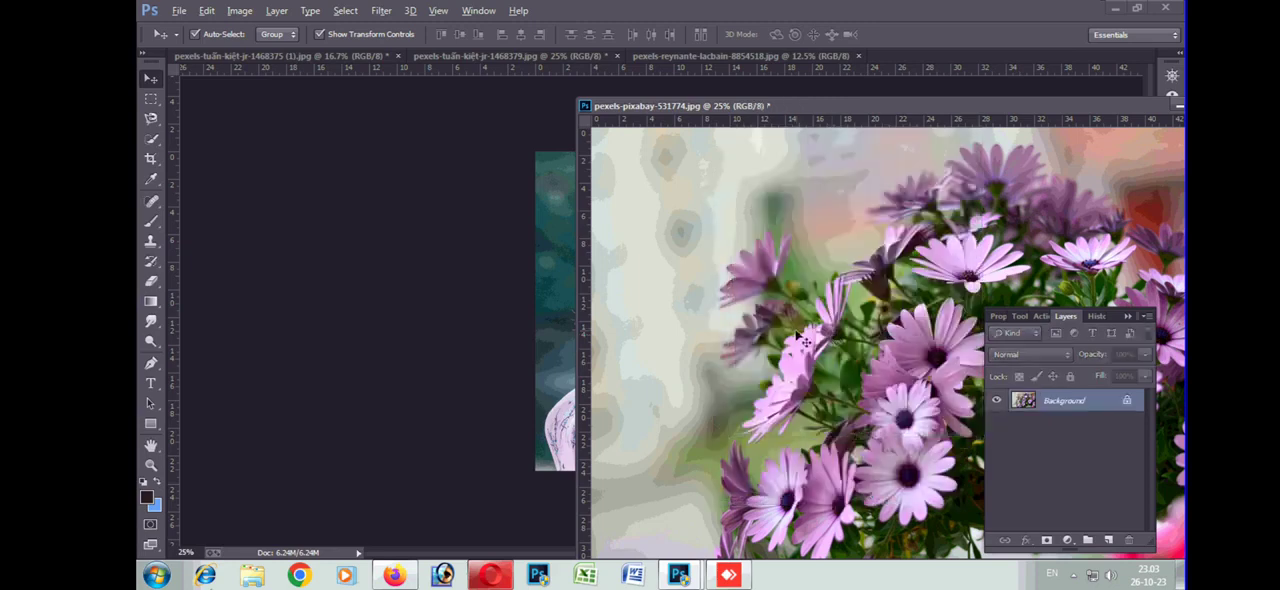
# Dock the floating flower photo back alongside the other open documents
pyautogui.click(486, 369)
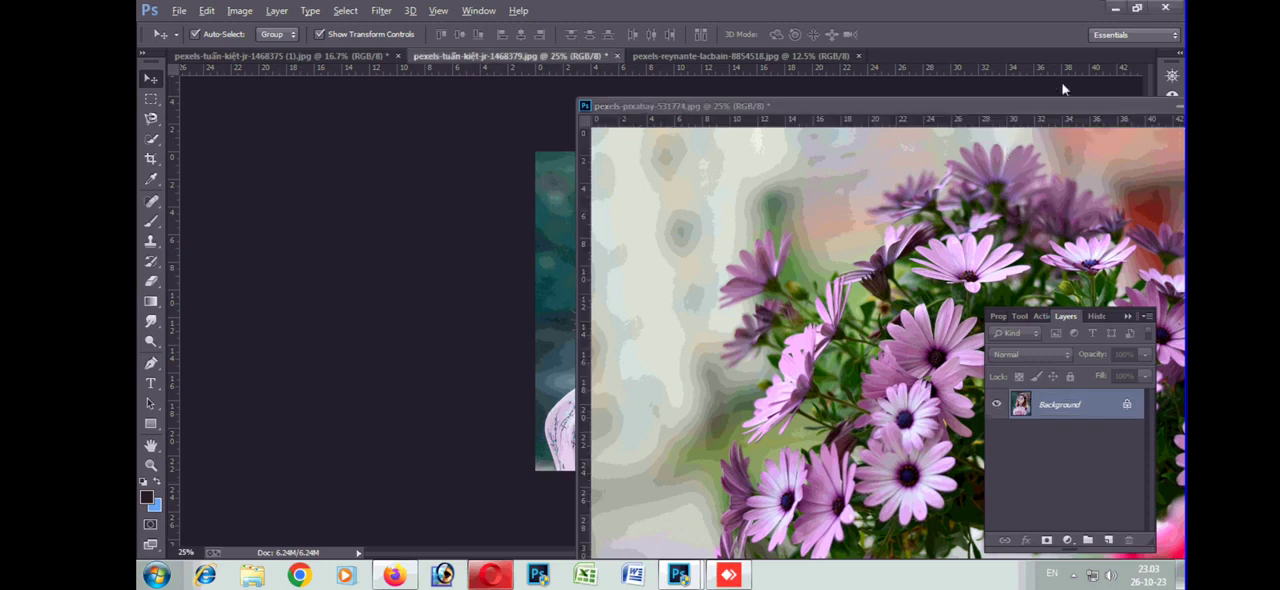
pyautogui.moveTo(1084, 105); pyautogui.dragTo(951, 54)
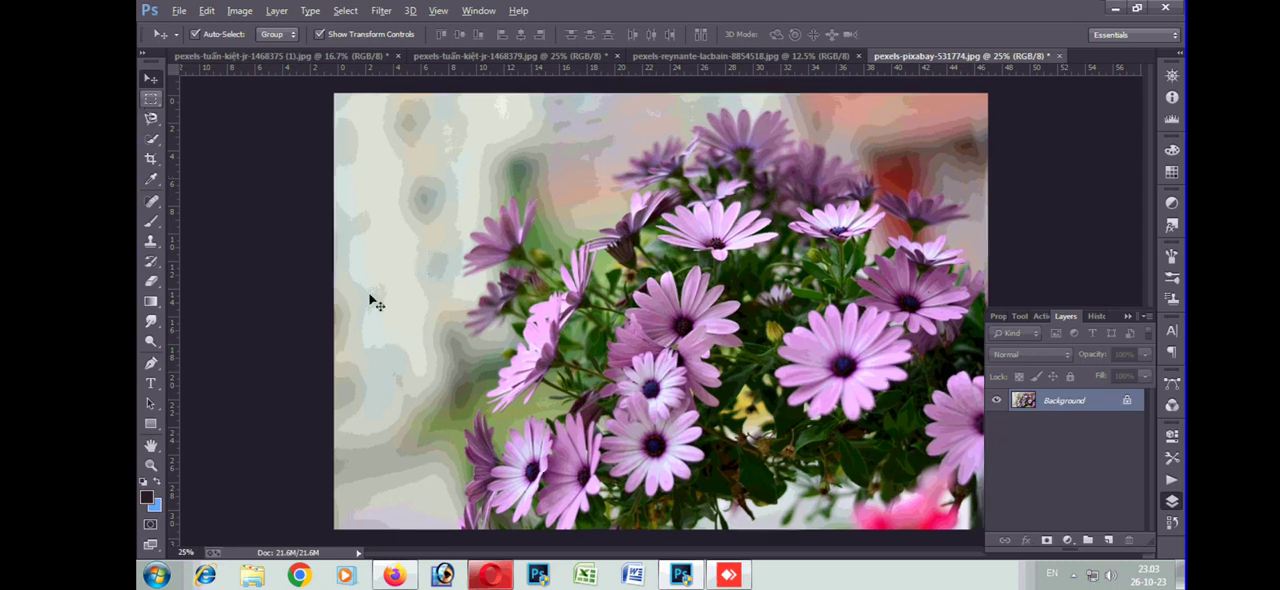
# Draw a rectangular marquee selection around the lower-left flower cluster and shift its outline slightly to the left
pyautogui.hotkey('ctrl', '+')
pyautogui.click(152, 98)
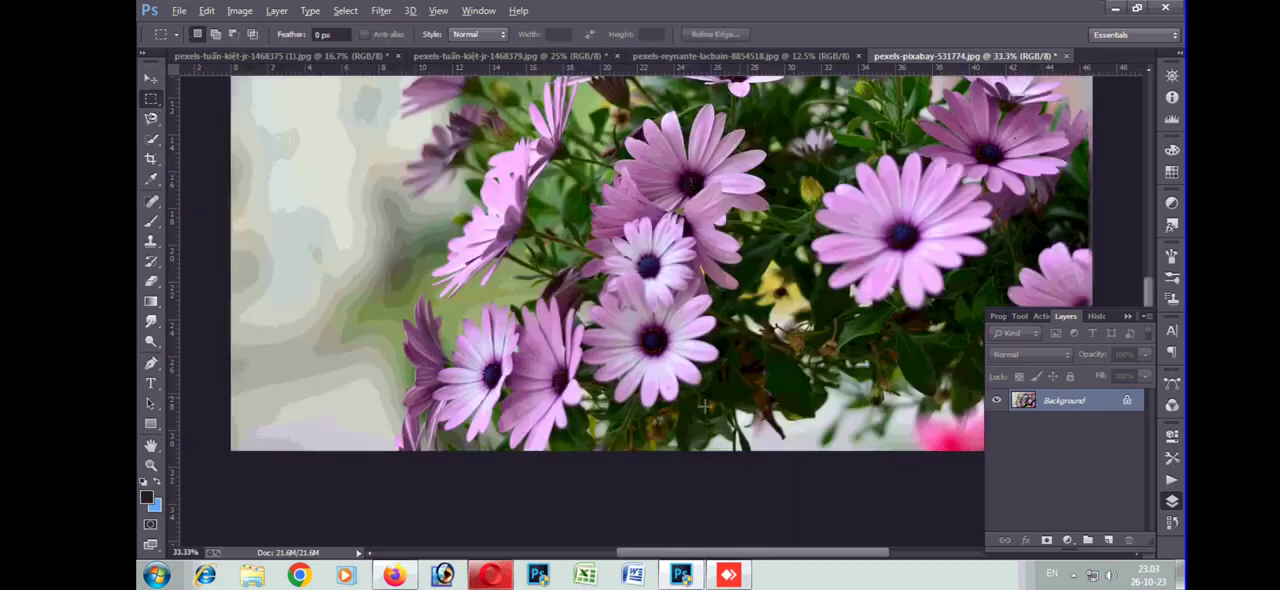
pyautogui.moveTo(410, 115); pyautogui.dragTo(791, 462)
pyautogui.moveTo(593, 320); pyautogui.dragTo(548, 320)
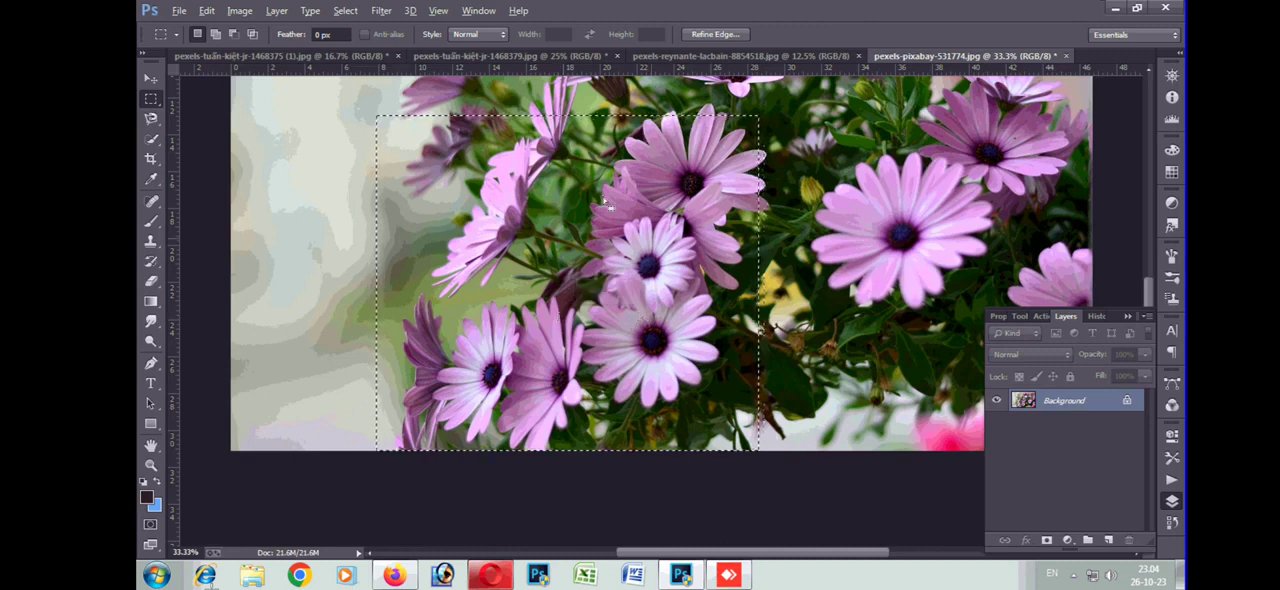
# Try relocating the rectangular flower selection's pixels around the photo with the Move tool, then undo the move and deselect
pyautogui.press('v')
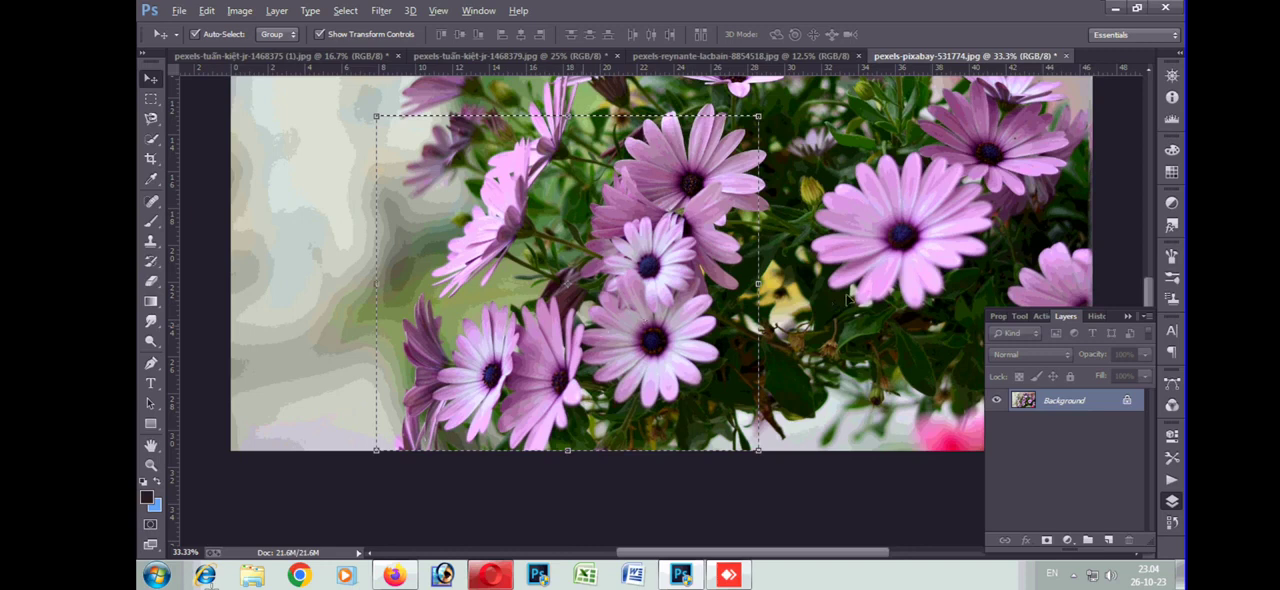
pyautogui.moveTo(926, 262); pyautogui.dragTo(927, 262)
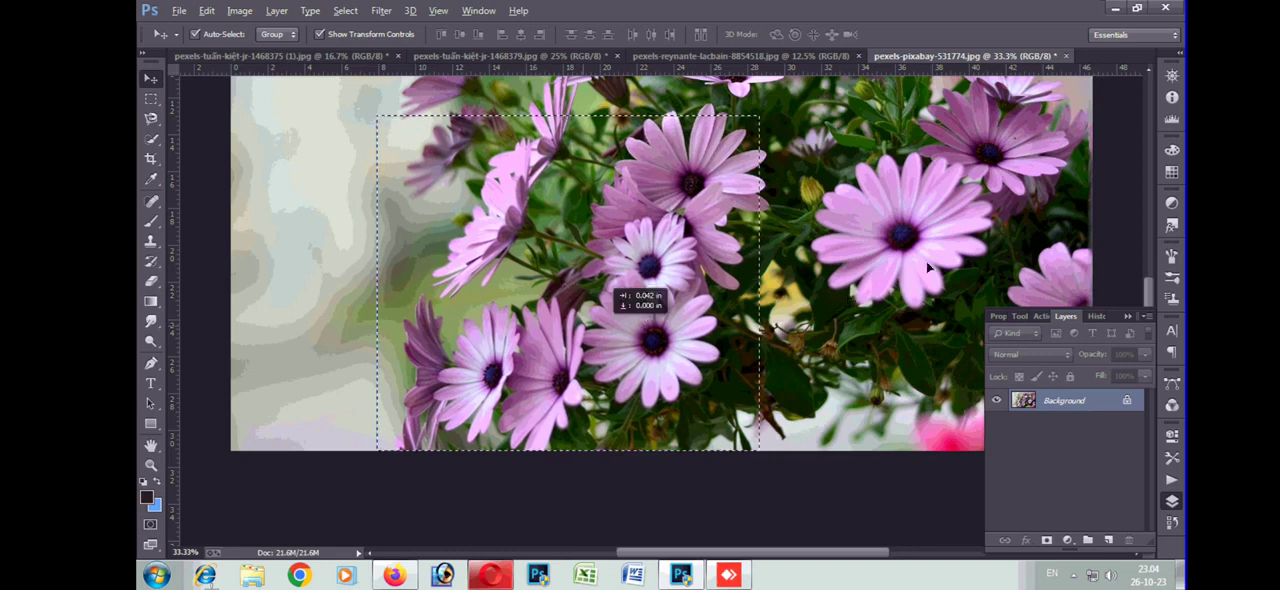
pyautogui.moveTo(582, 324); pyautogui.dragTo(926, 262)
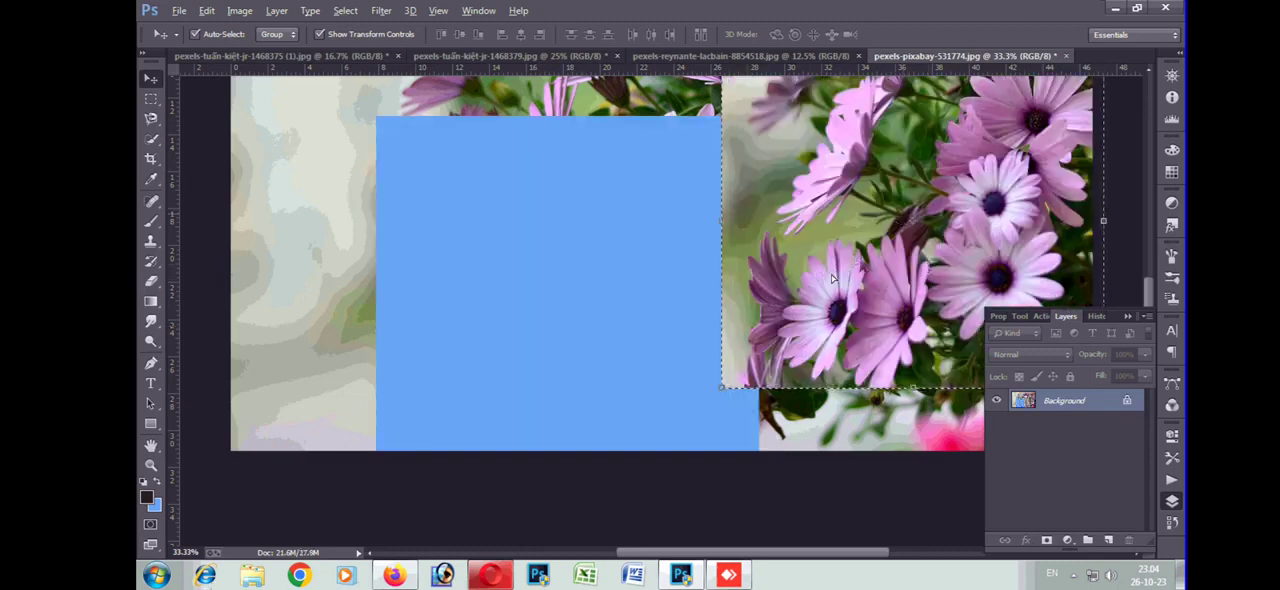
pyautogui.moveTo(812, 290); pyautogui.dragTo(688, 220)
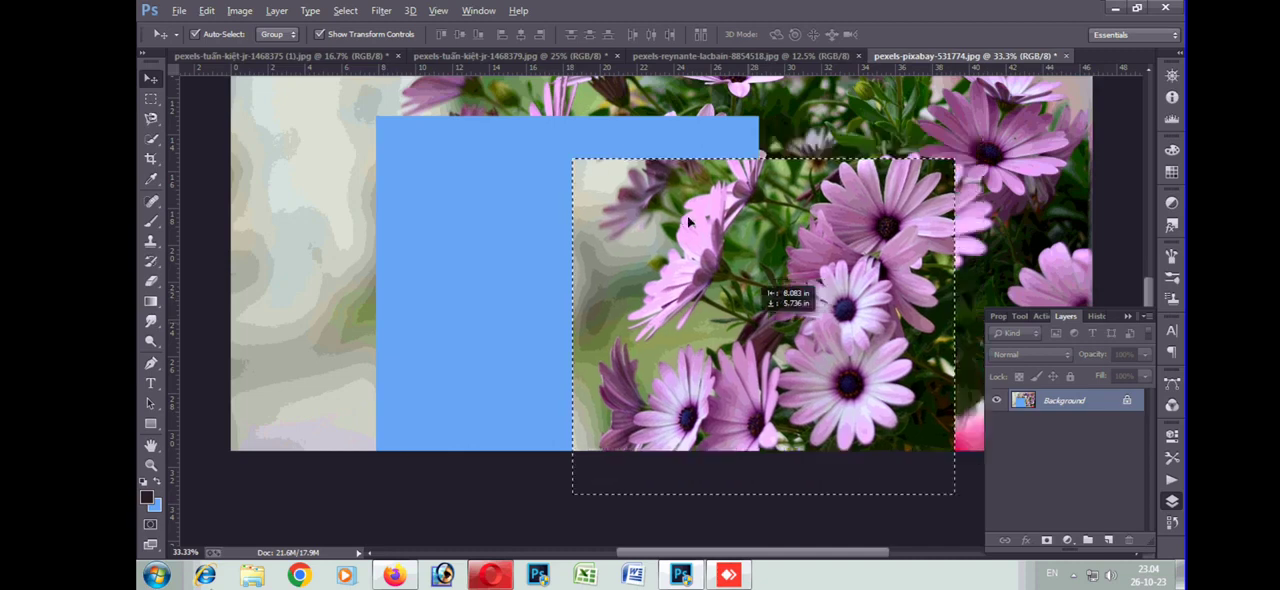
pyautogui.moveTo(688, 220); pyautogui.dragTo(666, 242)
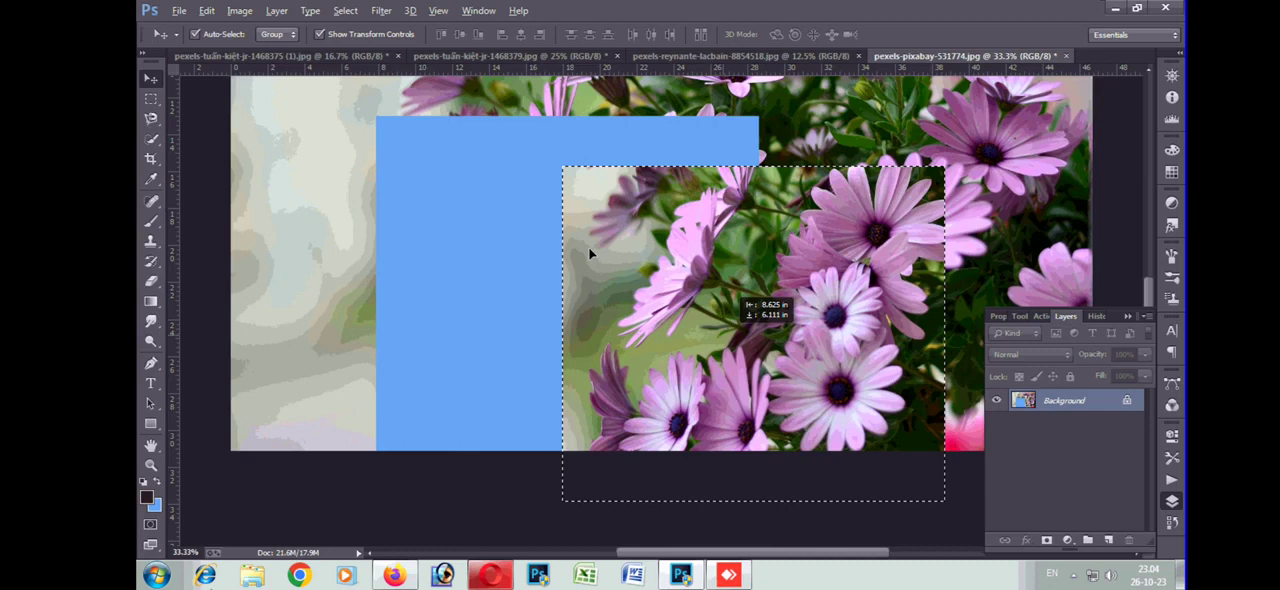
pyautogui.moveTo(726, 322); pyautogui.dragTo(676, 216)
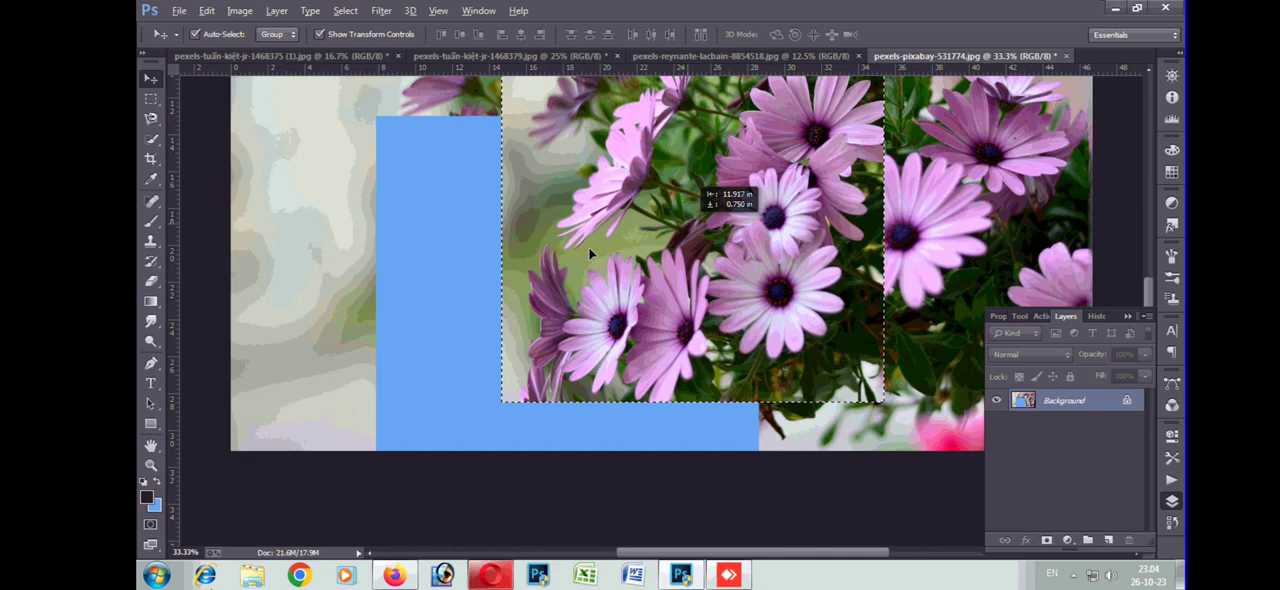
pyautogui.moveTo(688, 228); pyautogui.dragTo(590, 254)
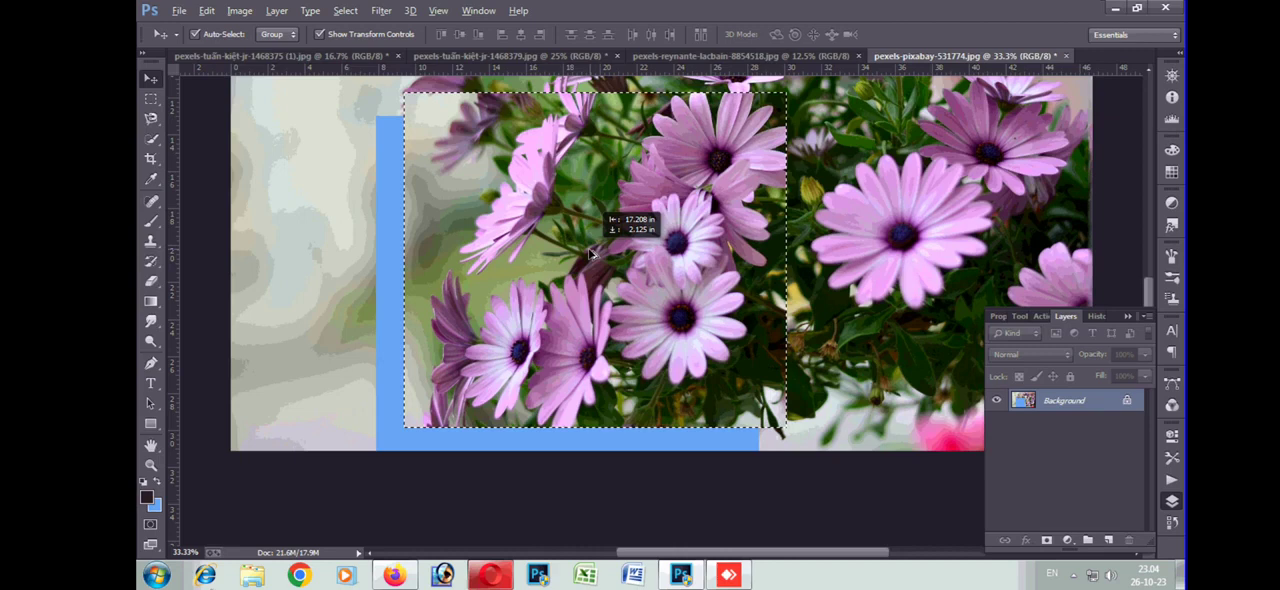
pyautogui.hotkey('ctrl', 'z')
pyautogui.hotkey('ctrl', 'd')
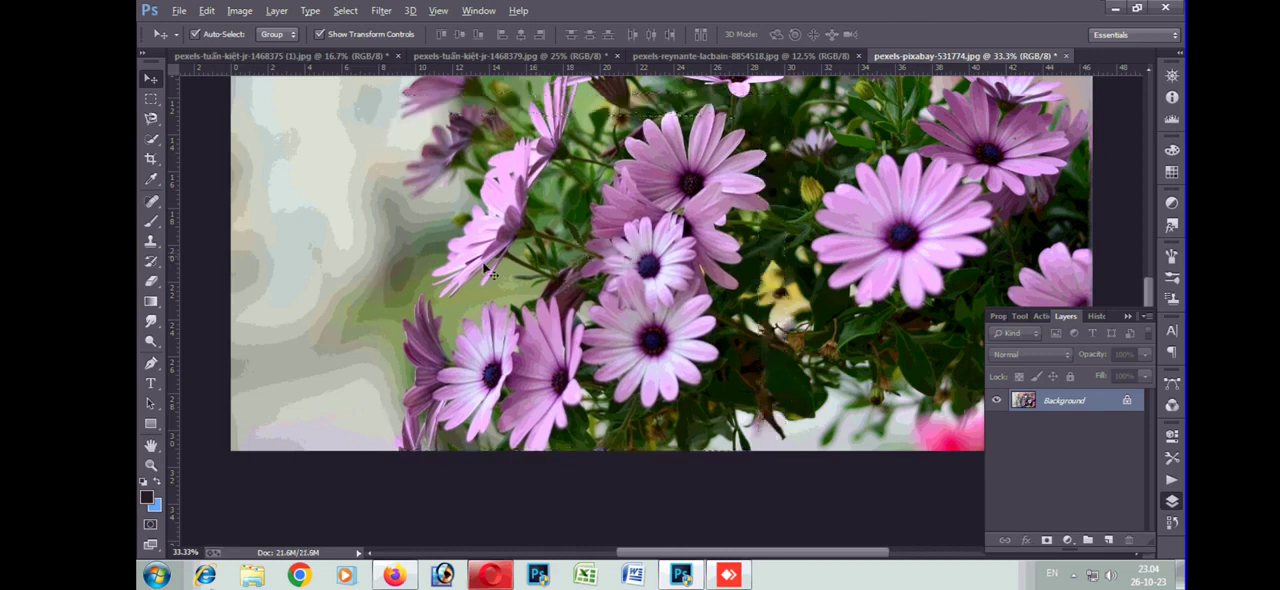
# Draw an elliptical marquee selection around the lower-left flower cluster
pyautogui.rightClick(152, 100)
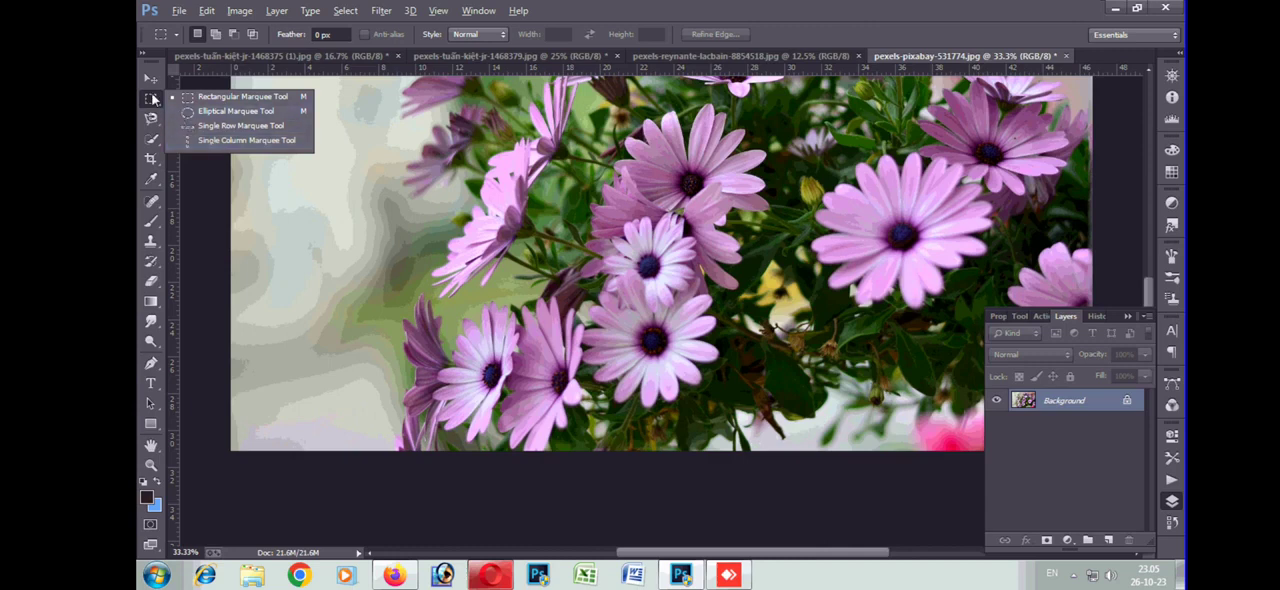
pyautogui.click(192, 112)
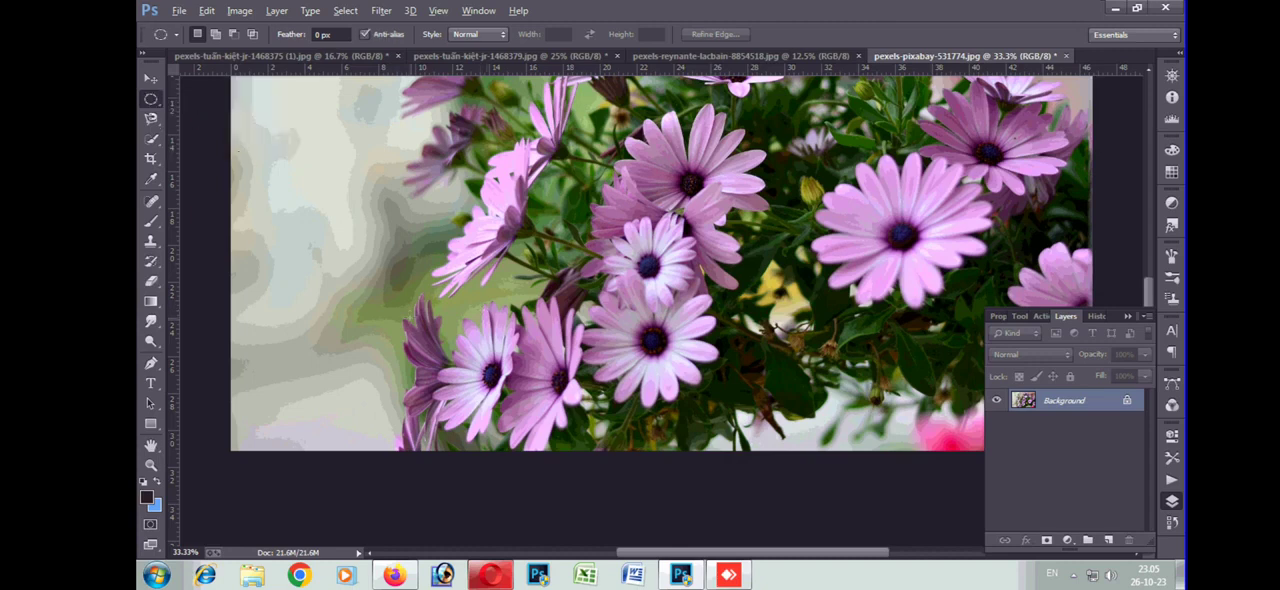
pyautogui.moveTo(441, 172); pyautogui.dragTo(669, 410)
pyautogui.moveTo(592, 328); pyautogui.dragTo(649, 375)
pyautogui.moveTo(670, 411); pyautogui.dragTo(706, 425)
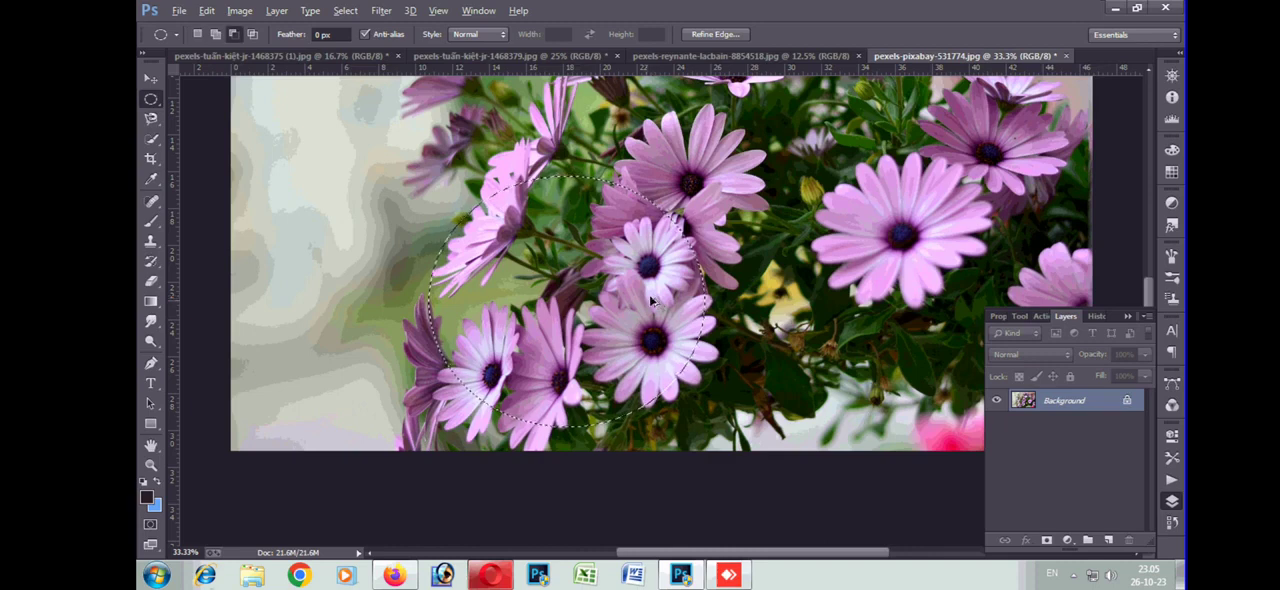
# Try placing a copy of the elliptical flower selection at several spots across the photo, and undo it
pyautogui.moveTo(550, 333); pyautogui.dragTo(424, 196)
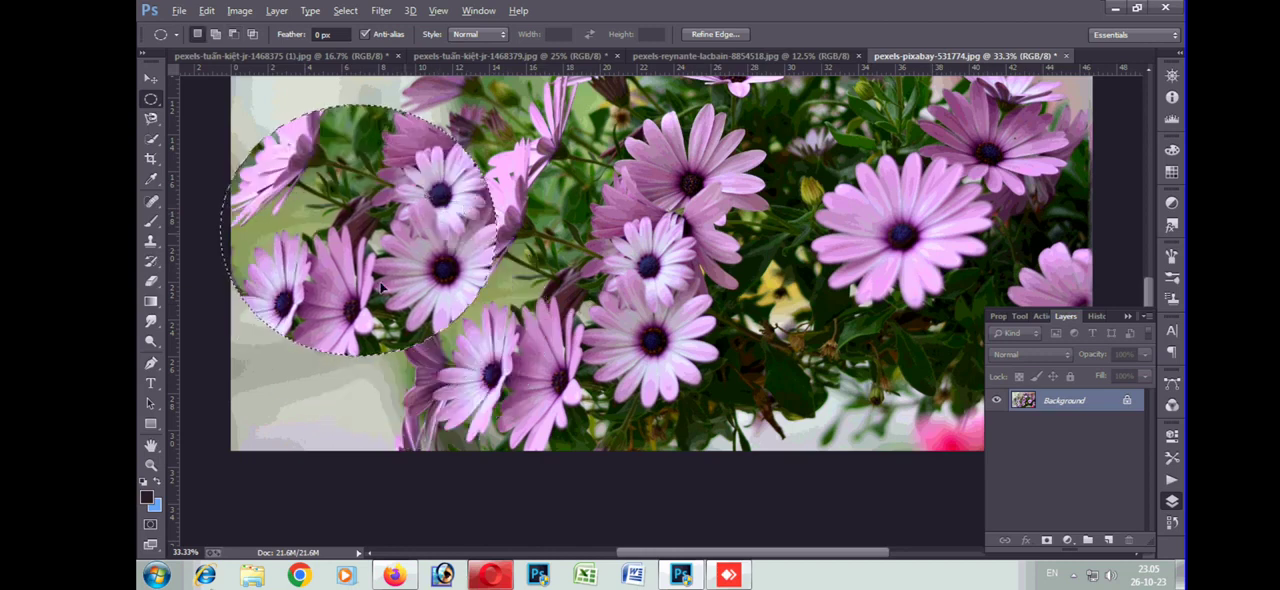
pyautogui.press('Right')
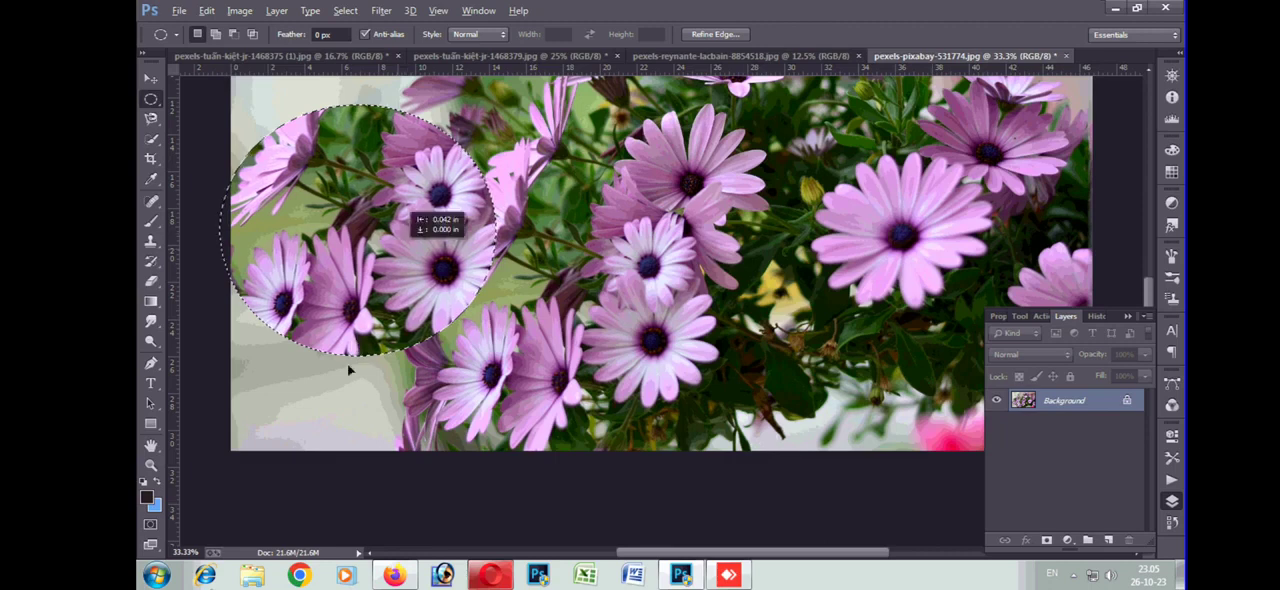
pyautogui.moveTo(847, 252); pyautogui.dragTo(893, 401)
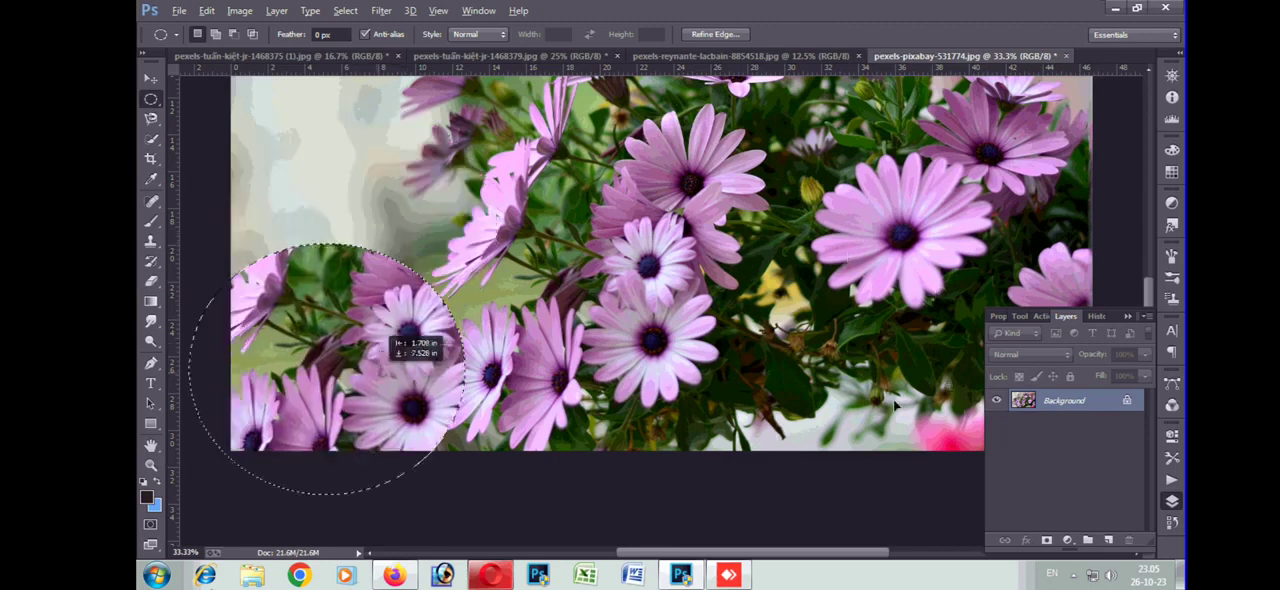
pyautogui.moveTo(465, 341); pyautogui.dragTo(440, 302)
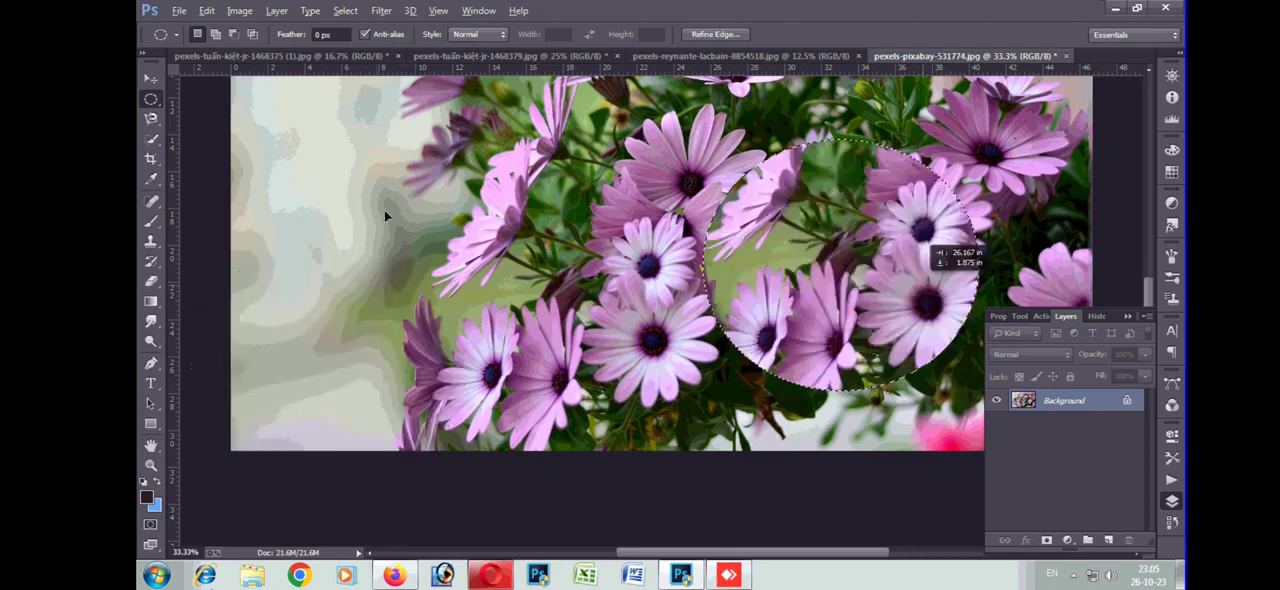
pyautogui.moveTo(374, 203); pyautogui.dragTo(362, 338)
pyautogui.hotkey('ctrl', 'z')
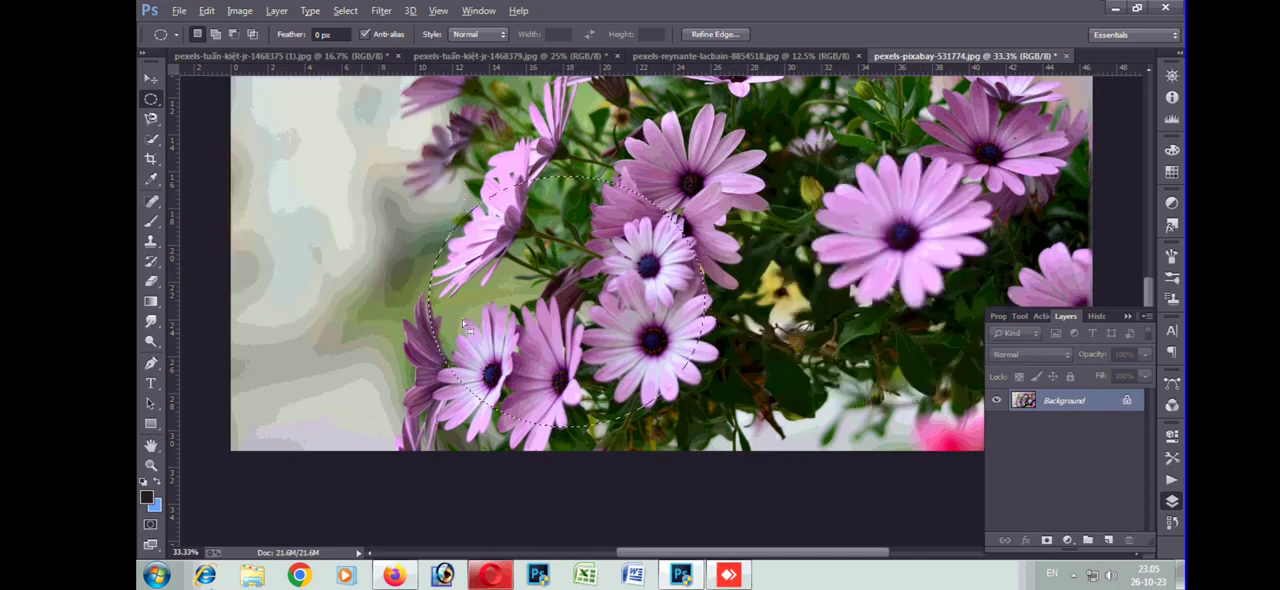
# Try moving the elliptical flower area to the photo's upper left with the Move tool, and undo back to no selection
pyautogui.click(150, 82)
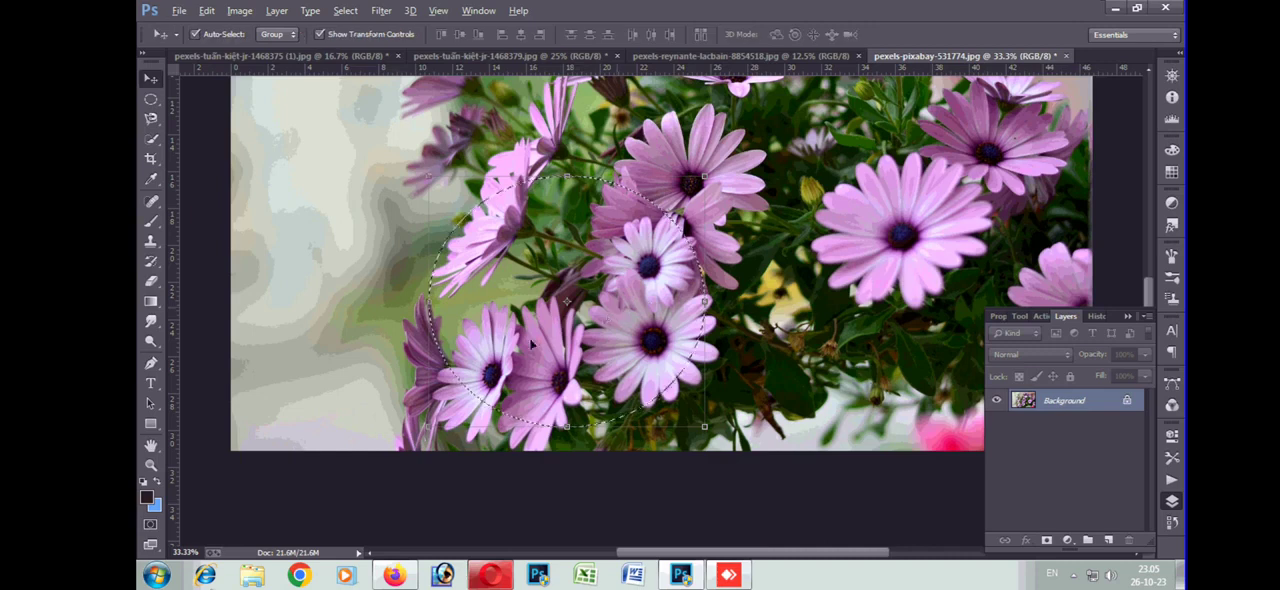
pyautogui.moveTo(530, 340); pyautogui.dragTo(390, 200)
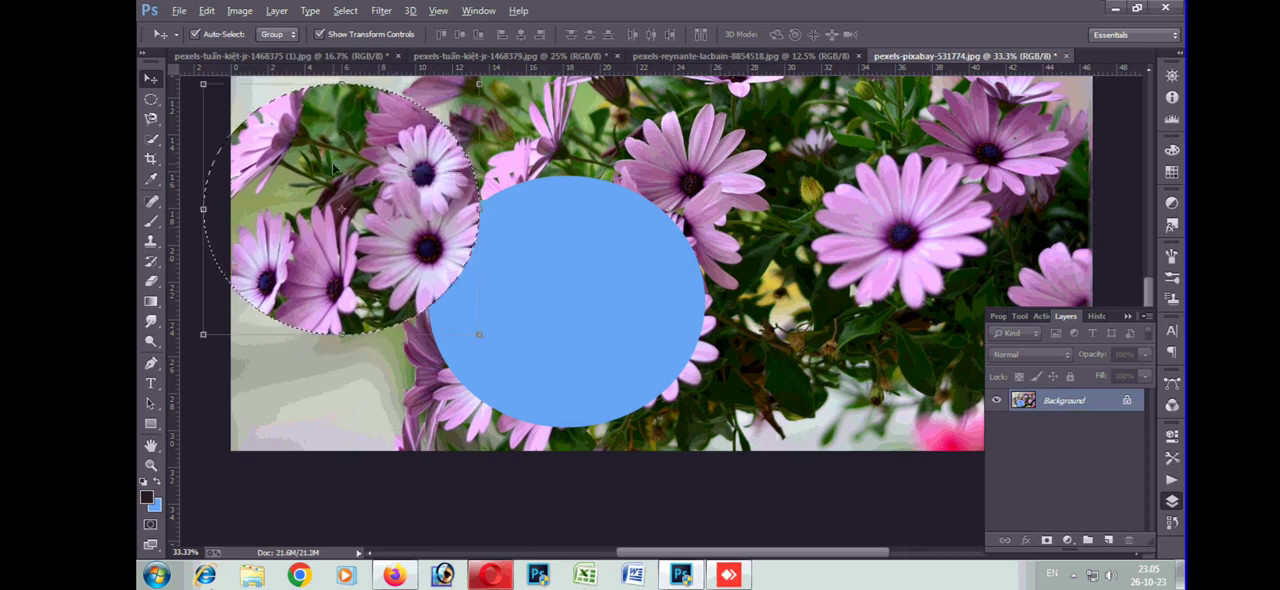
pyautogui.hotkey('ctrl', 'alt', 'z')
pyautogui.hotkey('ctrl', 'alt', 'z')
# Draw a freehand Lasso selection around the left part of the woman's hair and dress in the portrait, and clear it
pyautogui.click(512, 56)
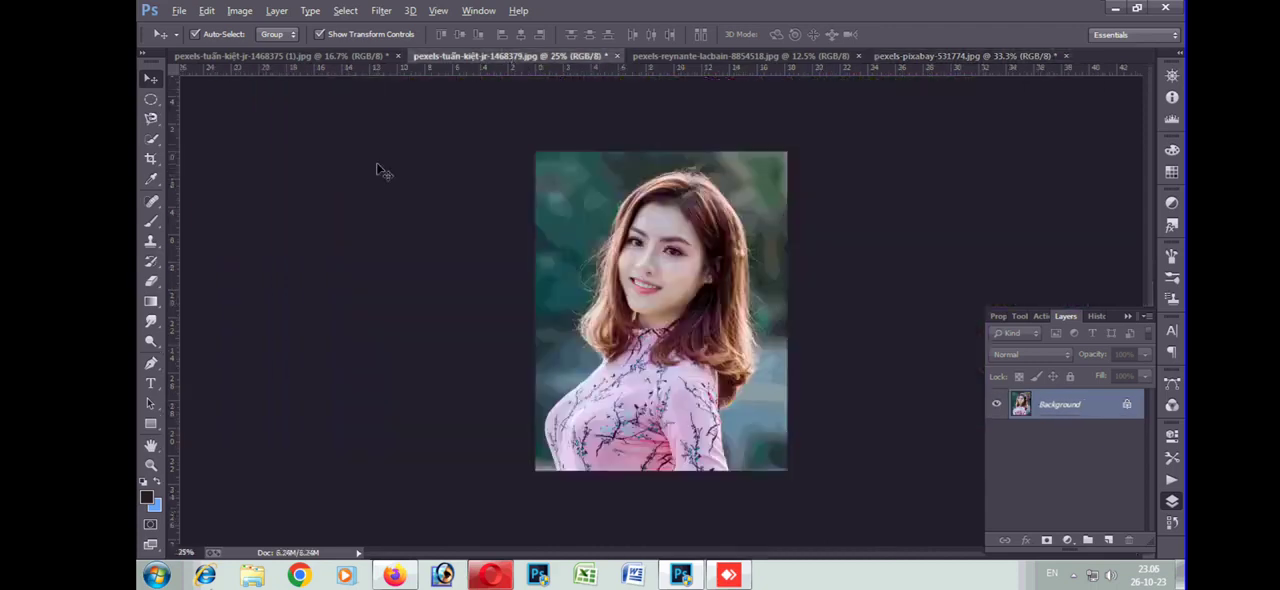
pyautogui.hotkey('ctrl', '+')
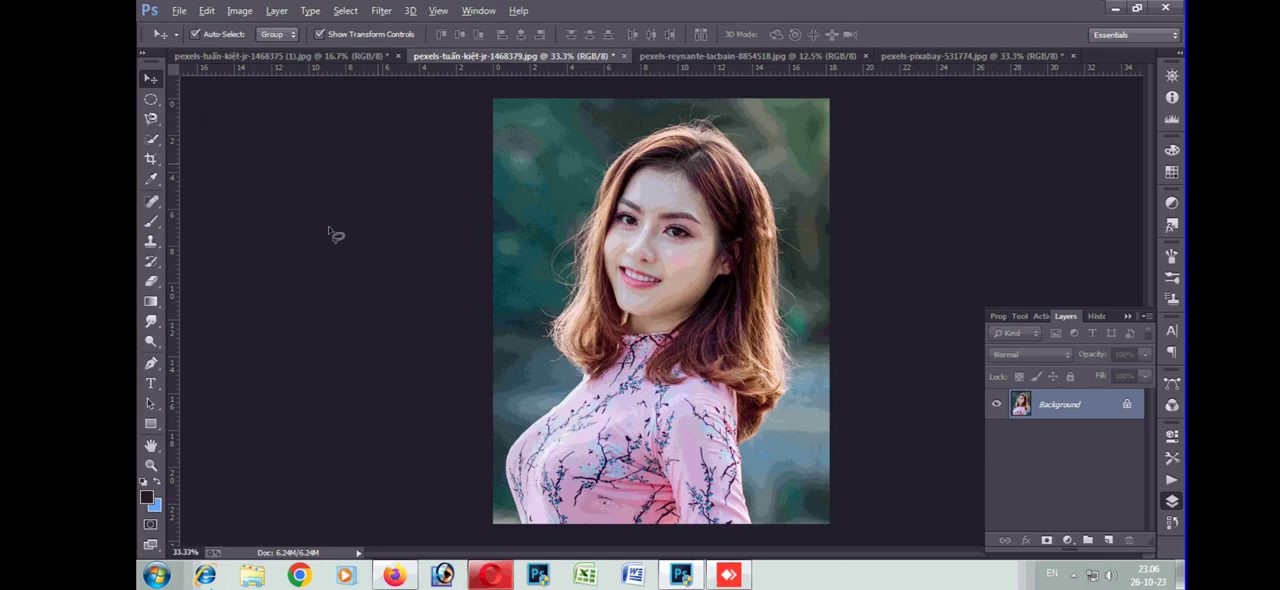
pyautogui.hotkey('ctrl', '+')
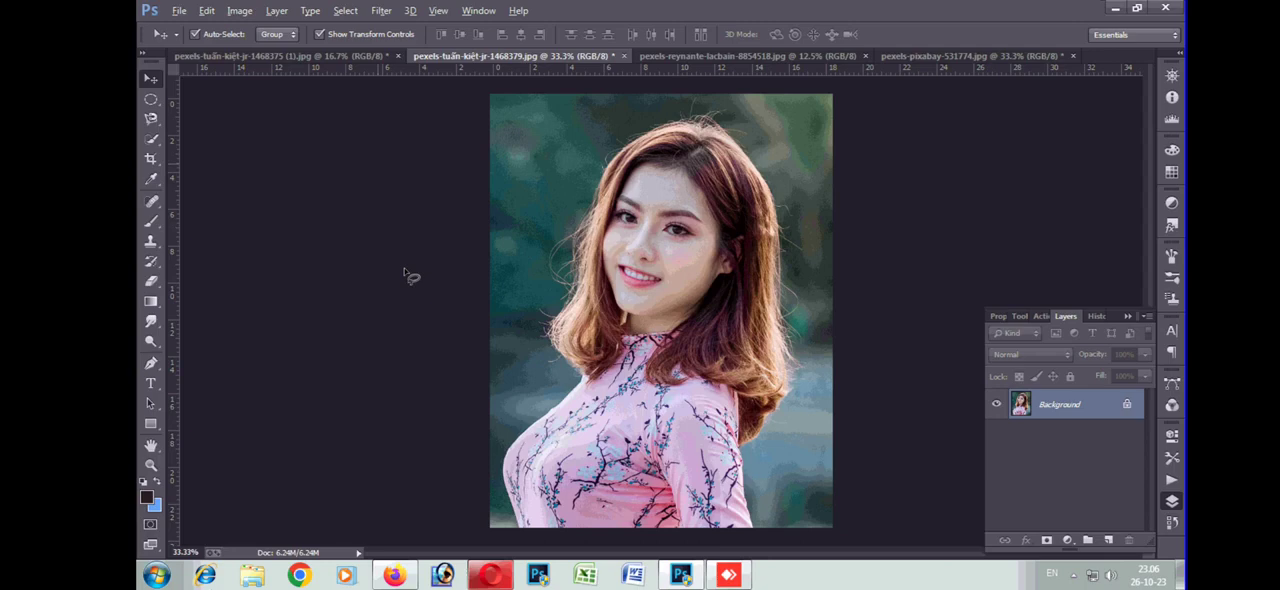
pyautogui.hotkey('ctrl', '+')
pyautogui.rightClick(150, 119)
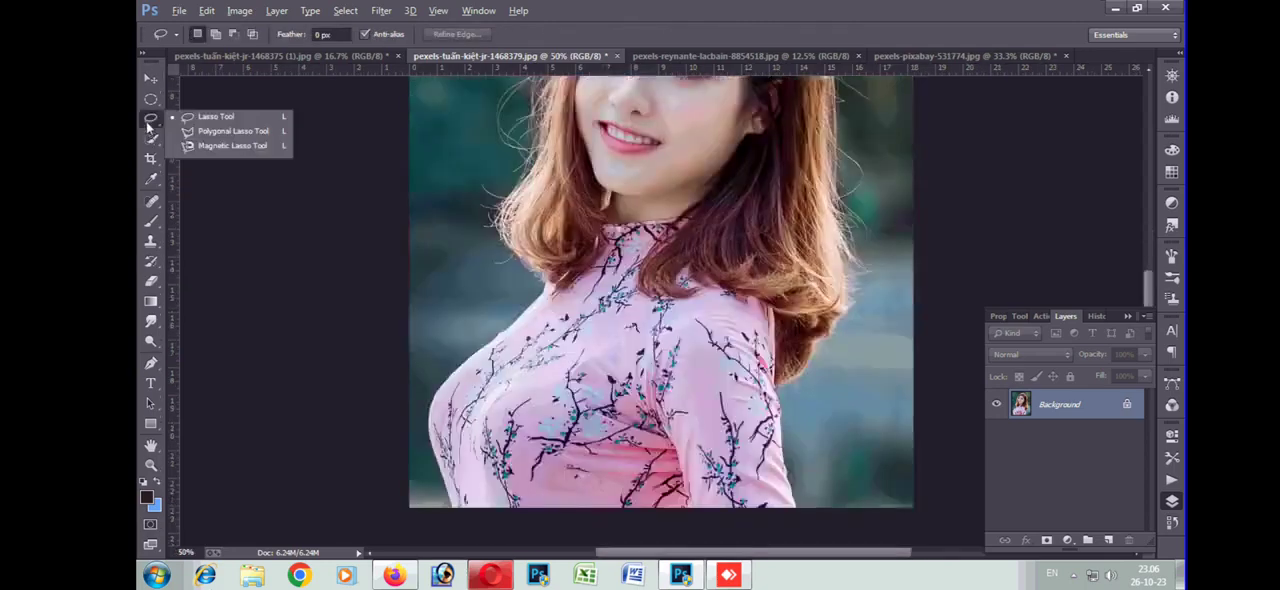
pyautogui.click(214, 117)
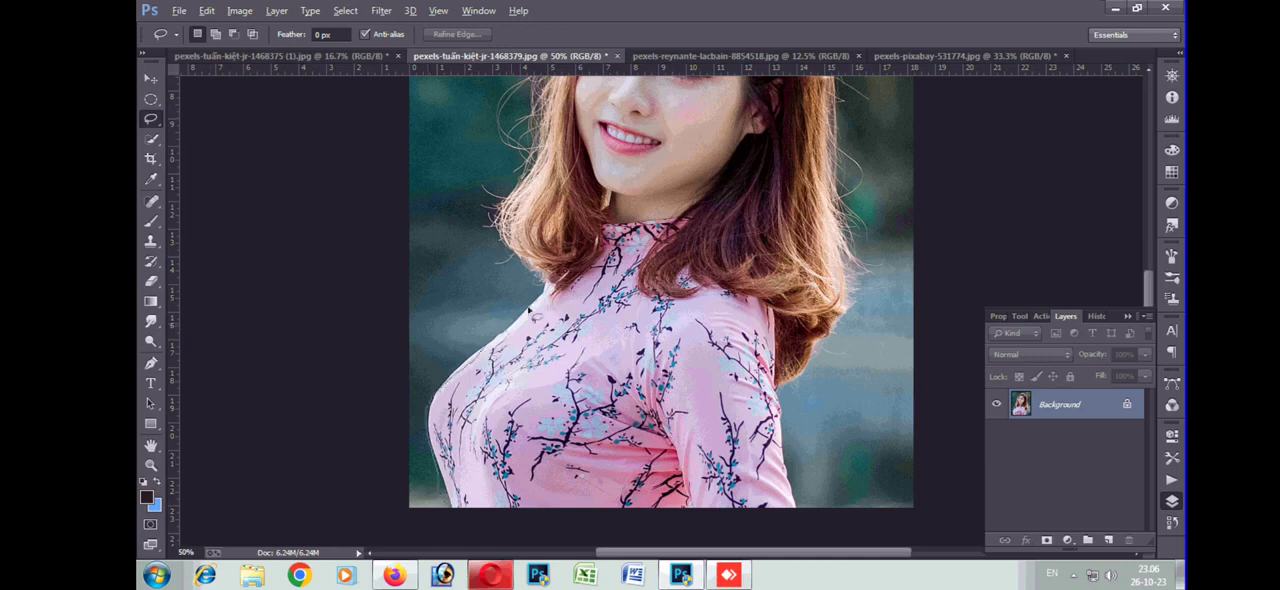
pyautogui.moveTo(527, 177)
pyautogui.mouseDown()
pyautogui.moveTo(455, 505)
pyautogui.moveTo(430, 405)
pyautogui.mouseUp()
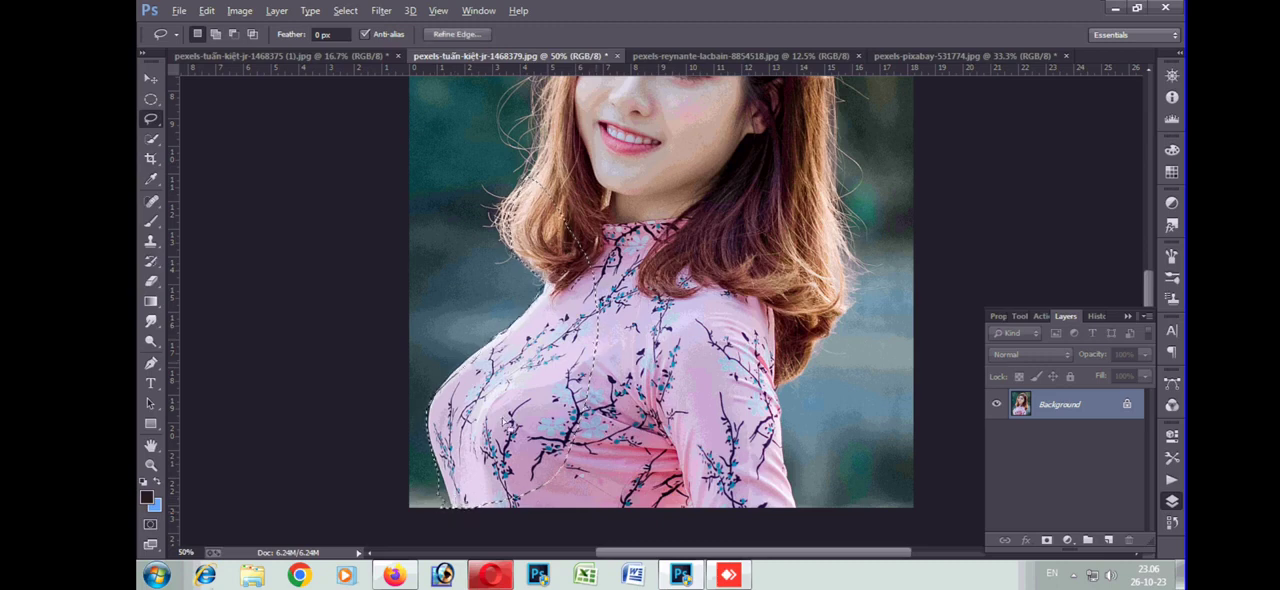
pyautogui.hotkey('ctrl', 'j')
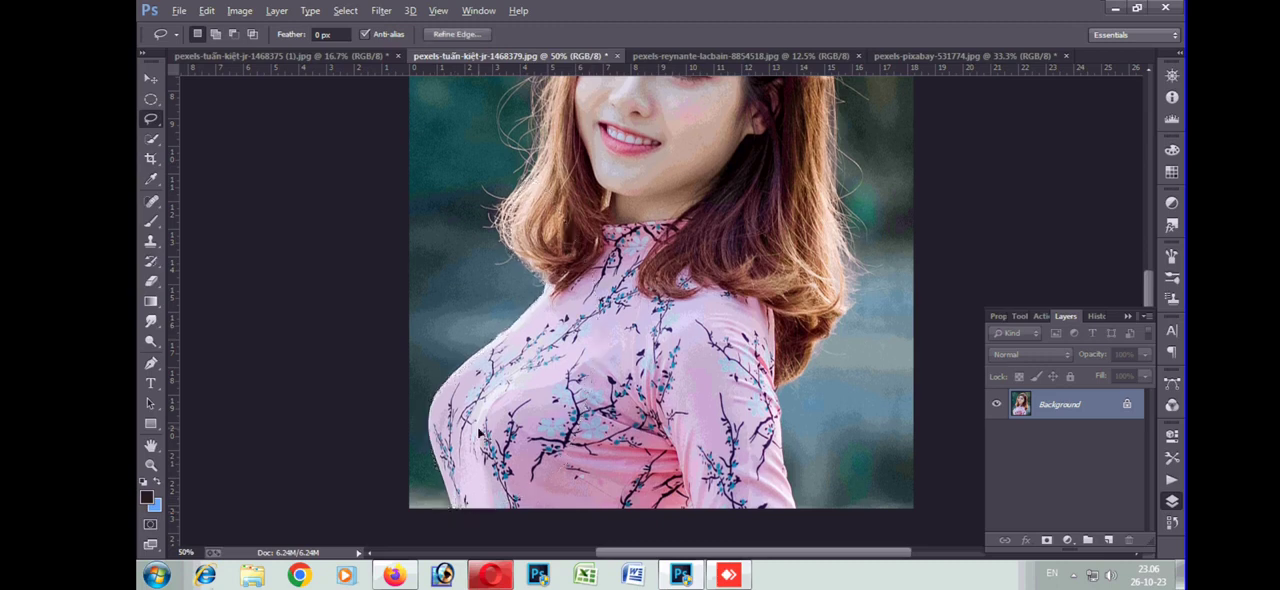
# Try to move the portrait content up and to the right with the Move tool, then undo it and deselect
pyautogui.click(150, 78)
pyautogui.hotkey('ctrl', '-')
pyautogui.moveTo(720, 287); pyautogui.dragTo(765, 240)
pyautogui.hotkey('ctrl', 'z')
pyautogui.hotkey('ctrl', 'd')
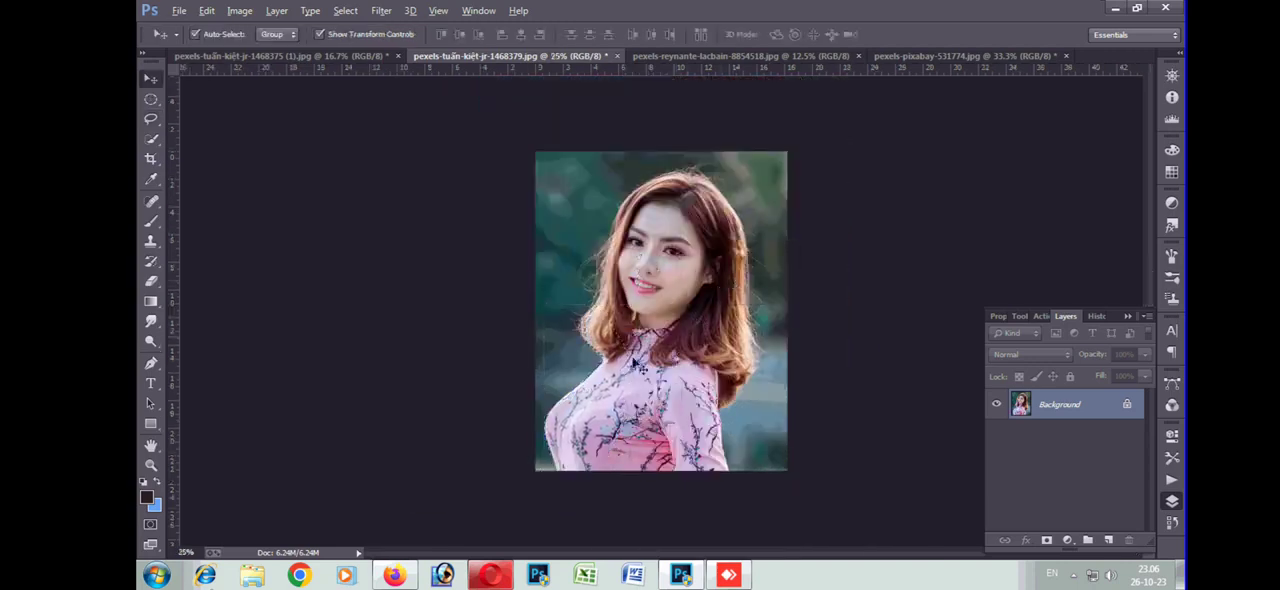
# Trace a Magnetic Lasso selection around the woman's head, hair and dress and close it along the photo's lower edge
pyautogui.click(151, 122)
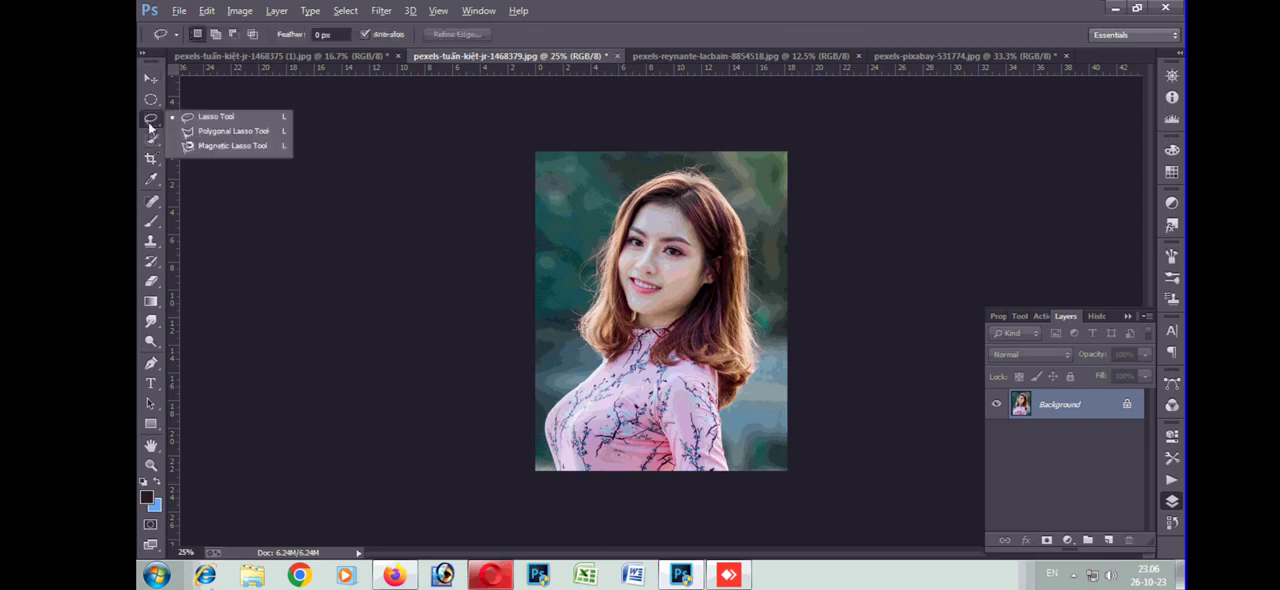
pyautogui.click(203, 147)
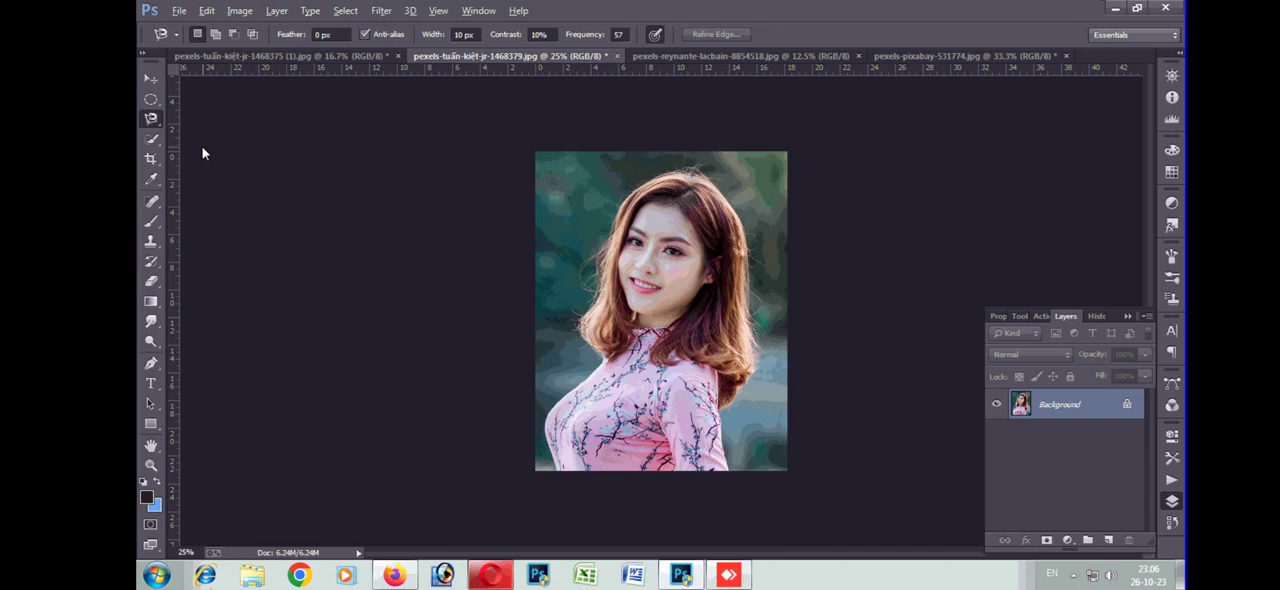
pyautogui.hotkey('ctrl', '+')
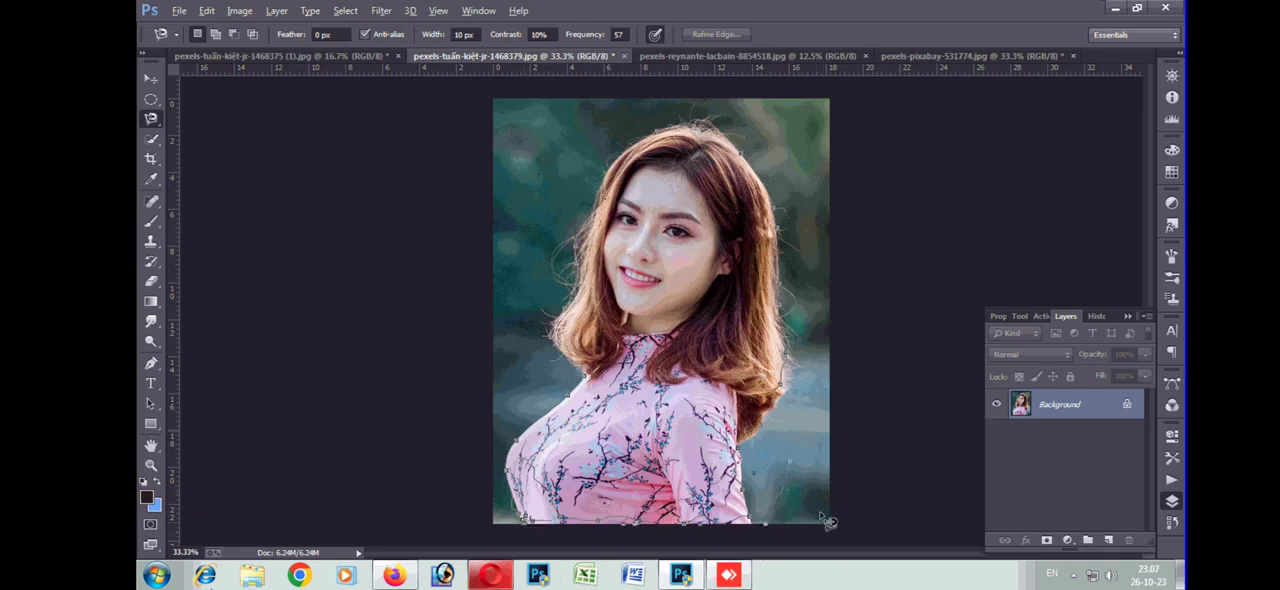
pyautogui.click(537, 542)
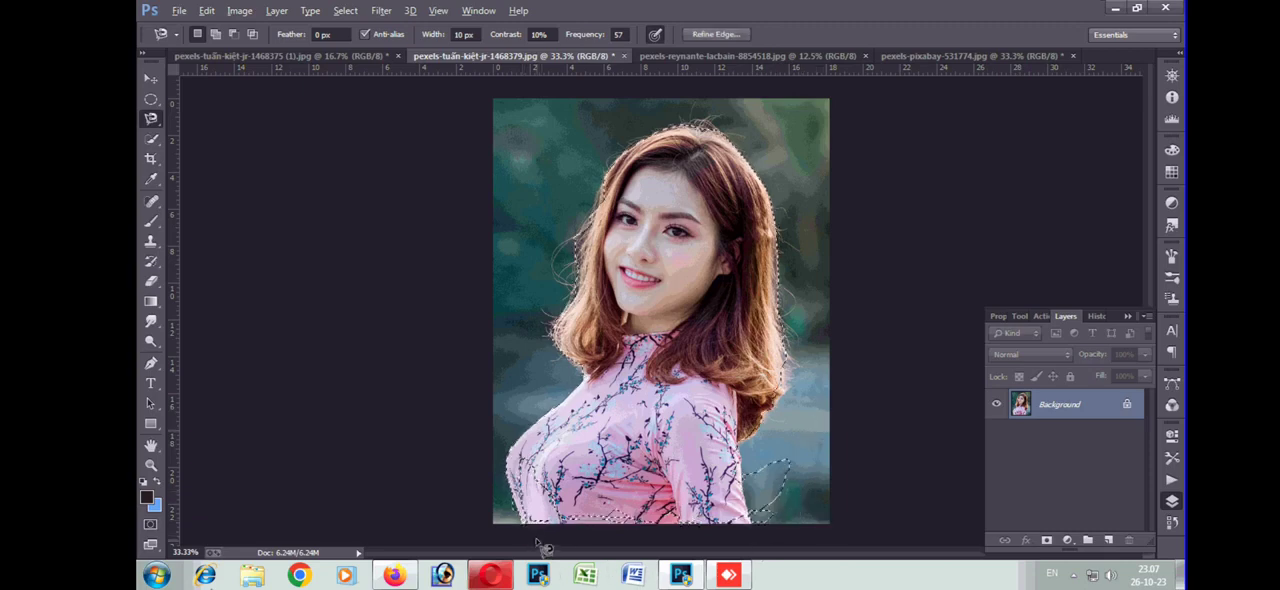
# Try moving the lassoed woman to several spots across the portrait with the Move tool, and undo the move
pyautogui.click(151, 80)
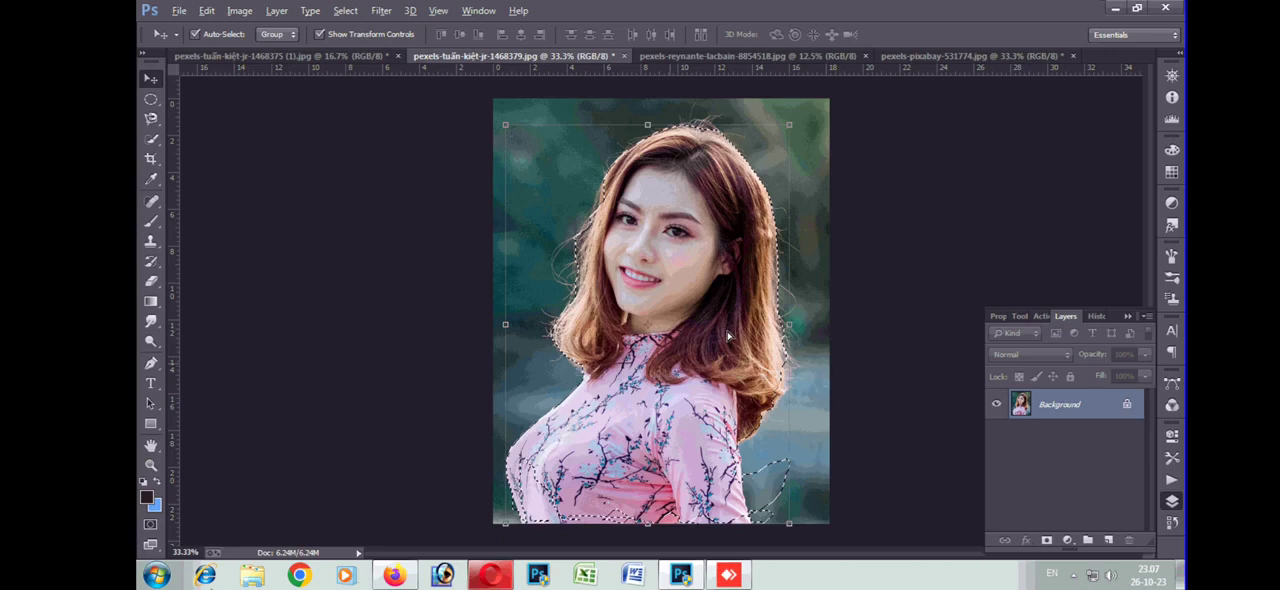
pyautogui.moveTo(680, 357); pyautogui.dragTo(850, 305)
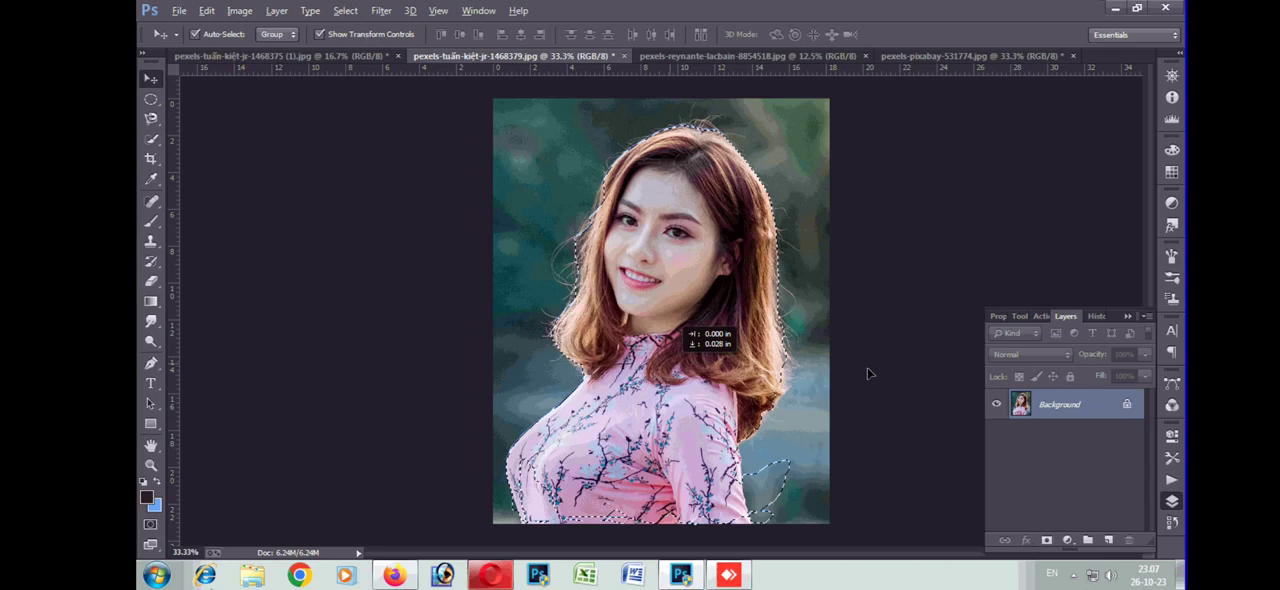
pyautogui.moveTo(867, 368); pyautogui.dragTo(679, 403)
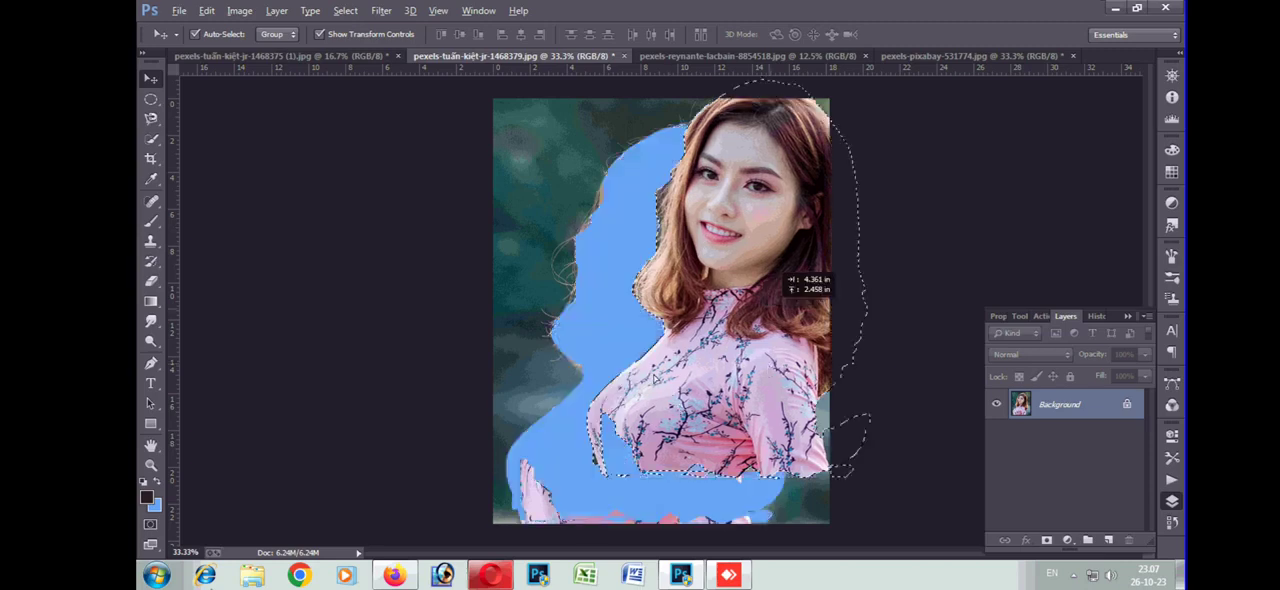
pyautogui.moveTo(655, 355); pyautogui.dragTo(651, 343)
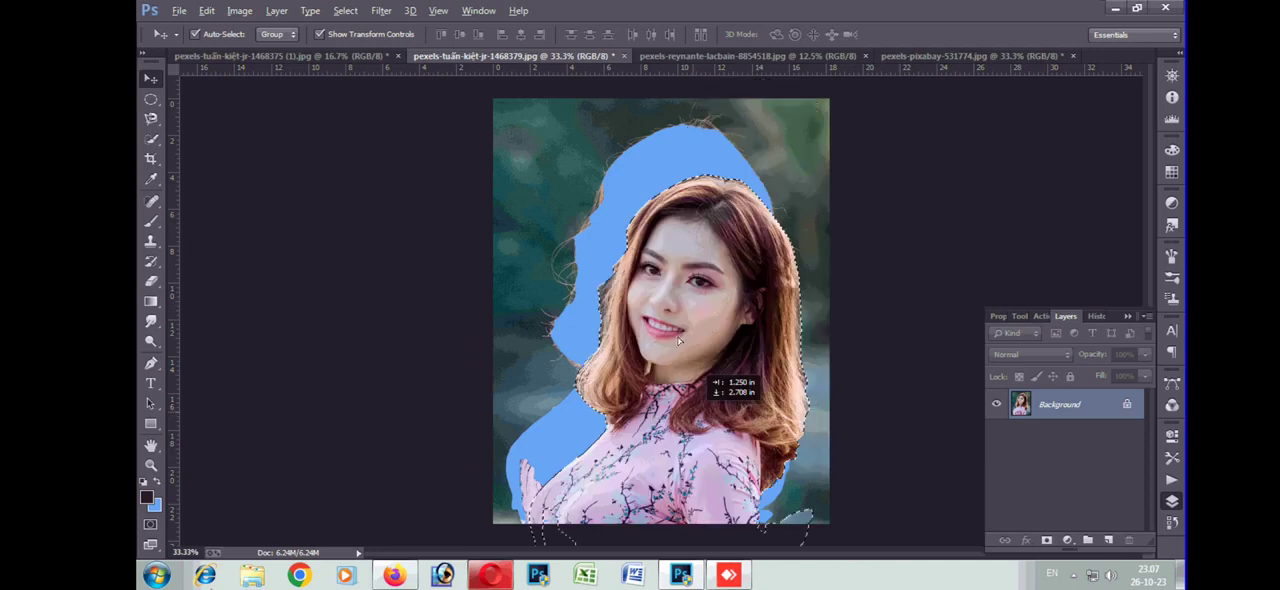
pyautogui.moveTo(678, 341); pyautogui.dragTo(686, 362)
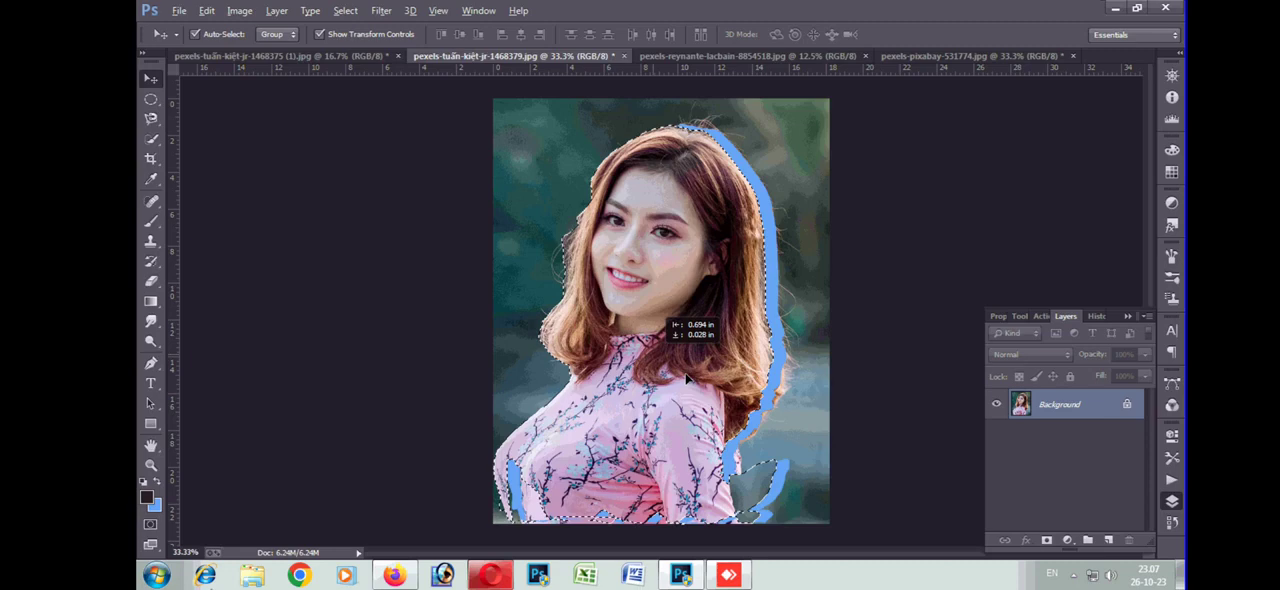
pyautogui.moveTo(686, 379); pyautogui.dragTo(704, 415)
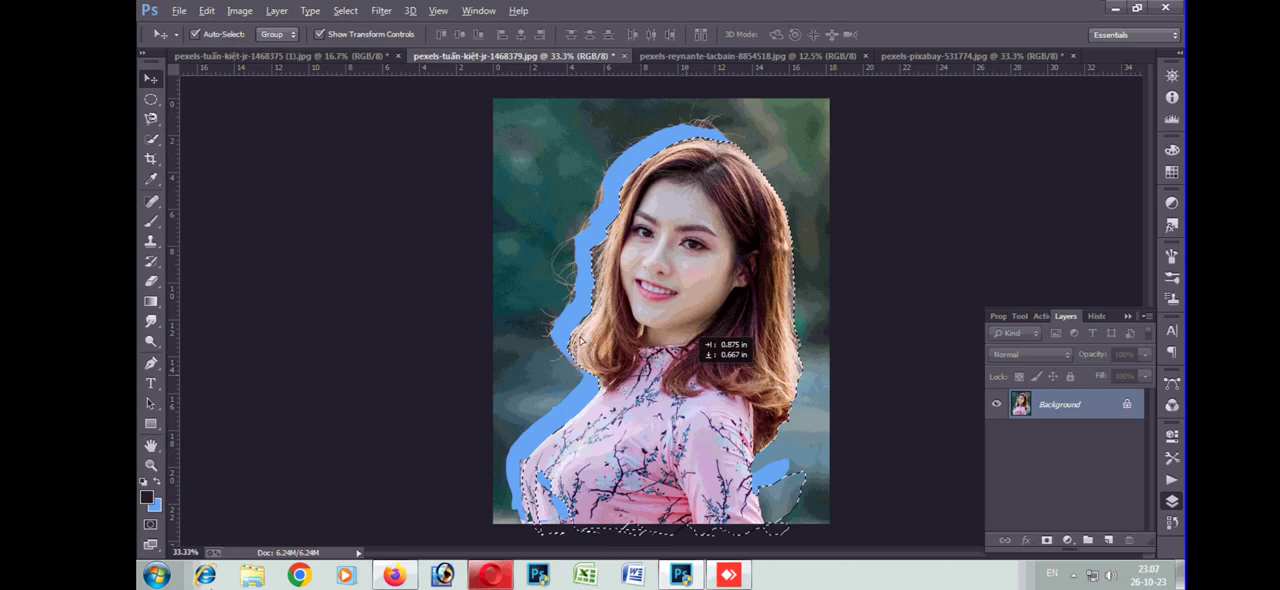
pyautogui.hotkey('shift', 'Down')
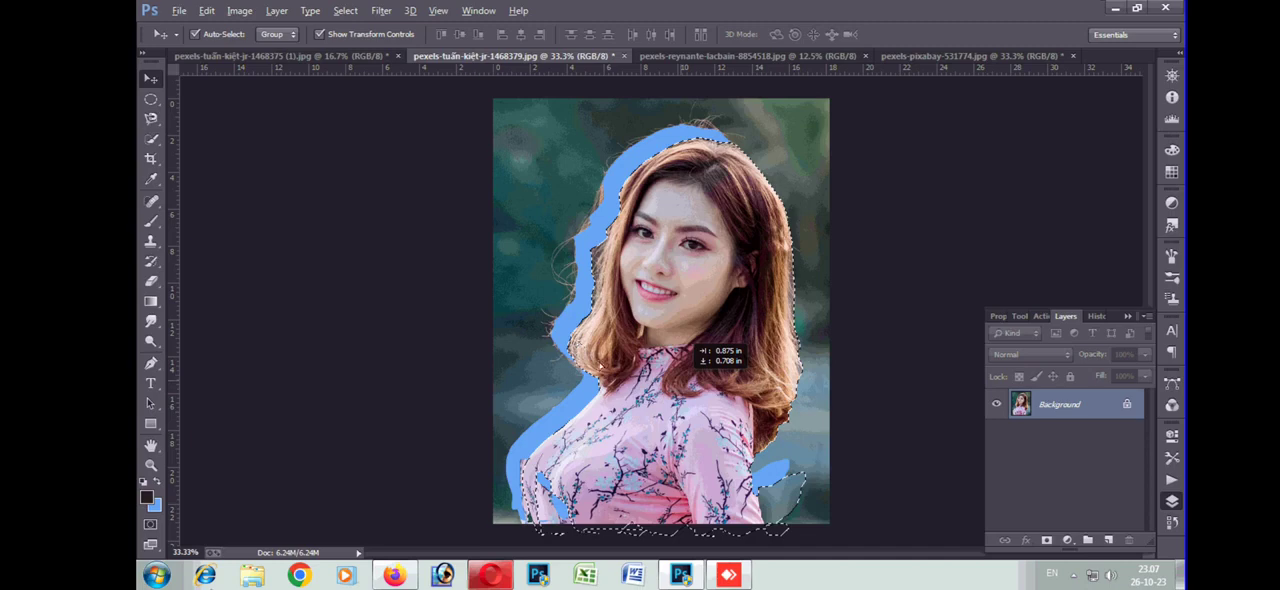
pyautogui.moveTo(683, 317); pyautogui.dragTo(598, 287)
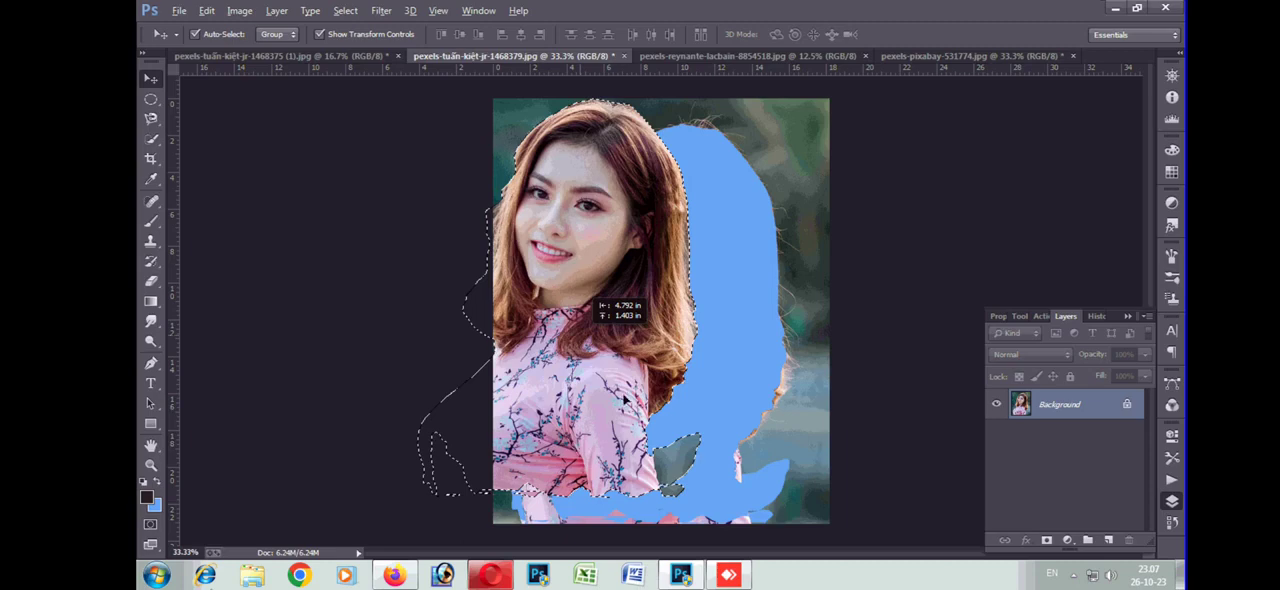
pyautogui.moveTo(625, 398); pyautogui.dragTo(601, 352)
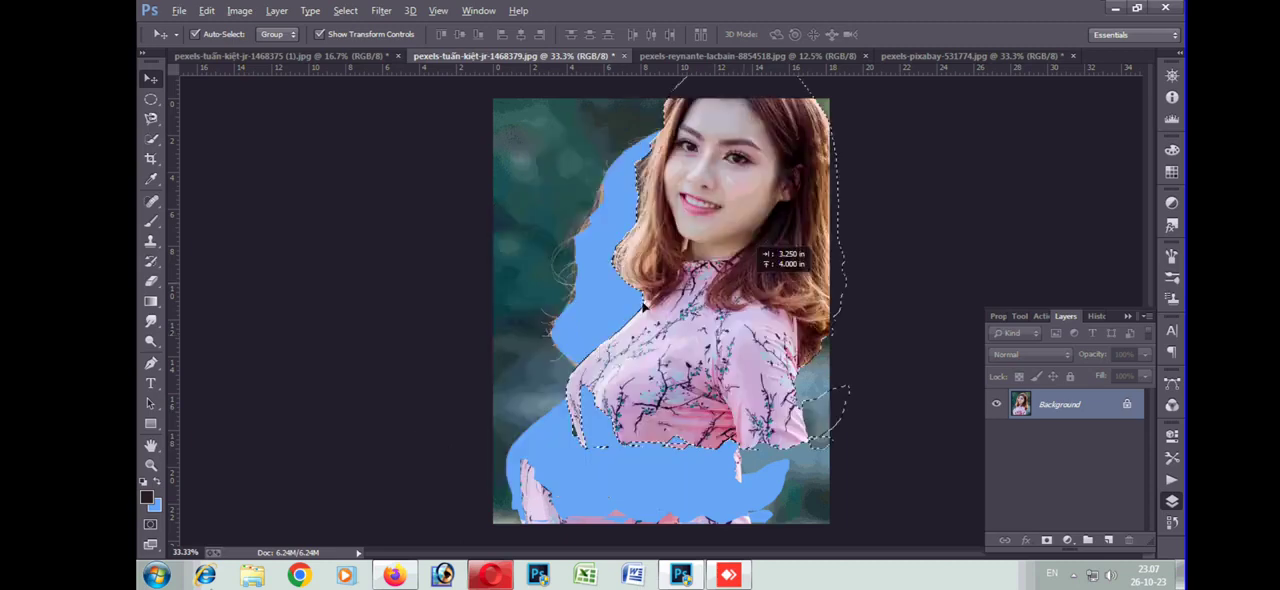
pyautogui.moveTo(646, 308); pyautogui.dragTo(713, 314)
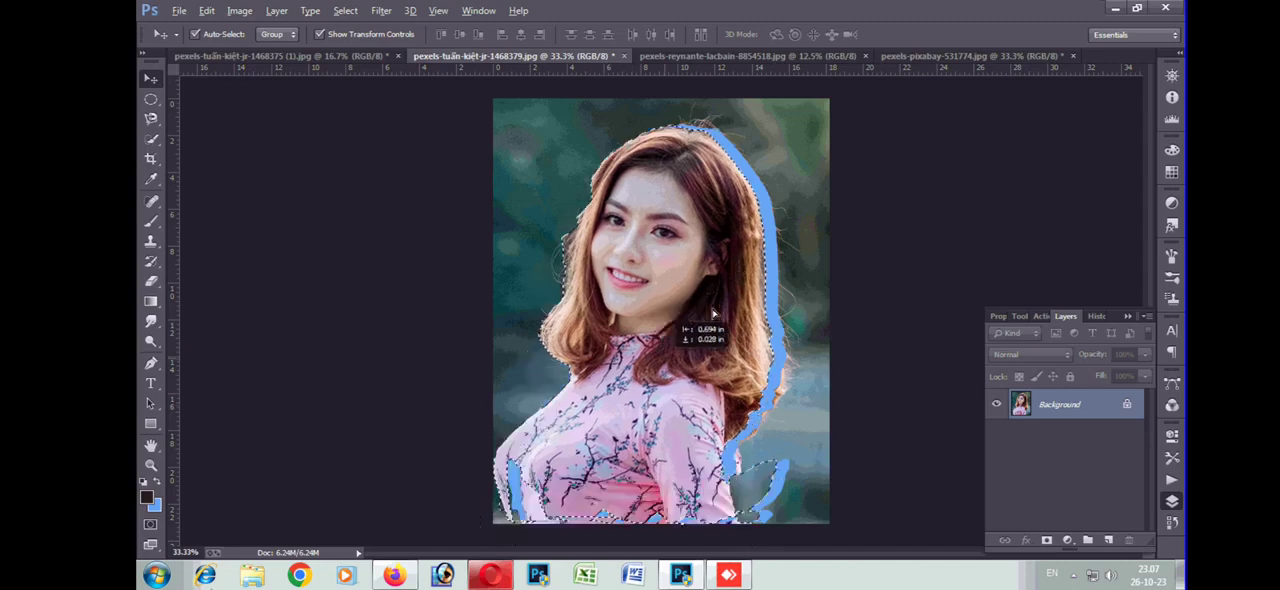
pyautogui.moveTo(713, 314); pyautogui.dragTo(766, 264)
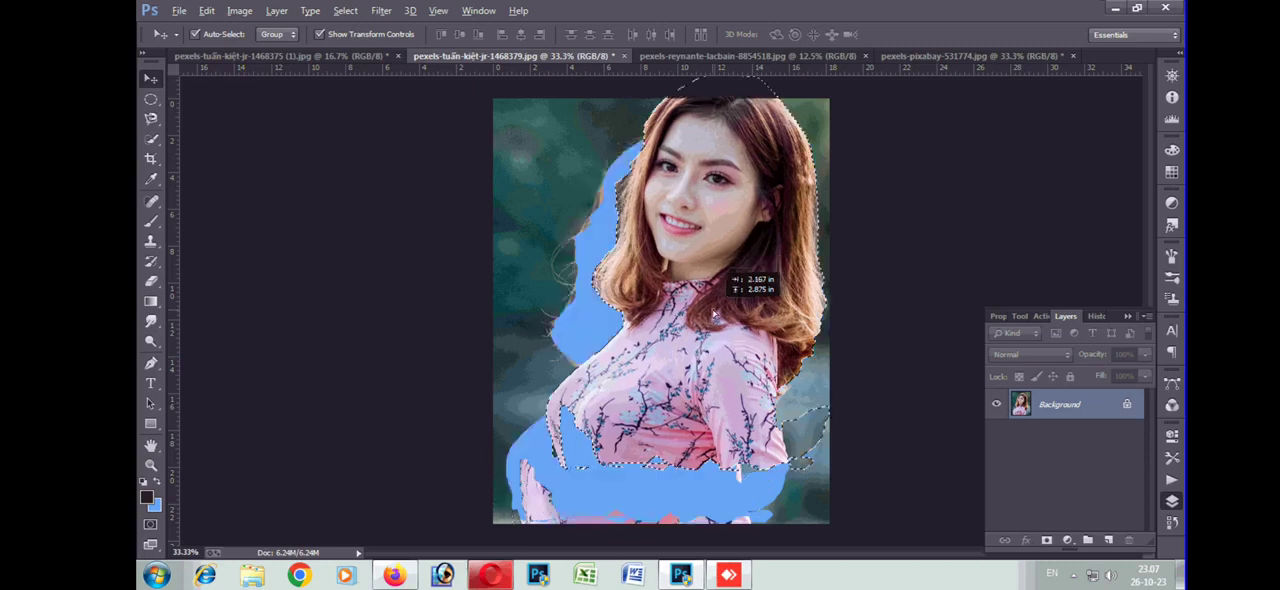
pyautogui.moveTo(713, 314); pyautogui.dragTo(713, 315)
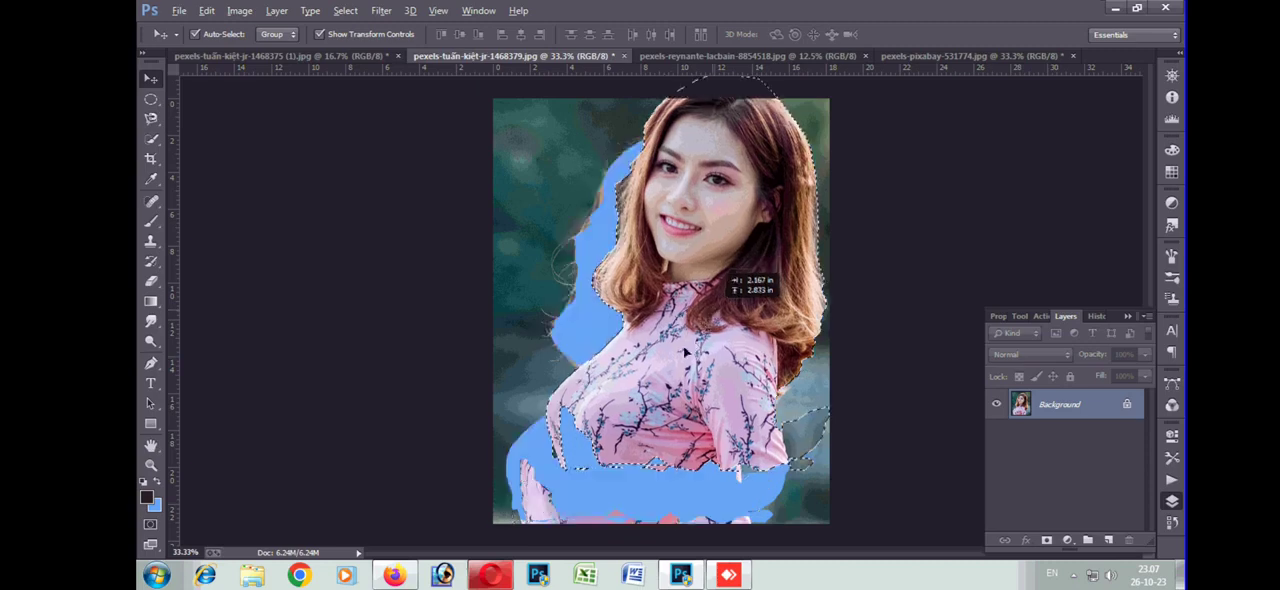
pyautogui.moveTo(686, 352); pyautogui.dragTo(676, 364)
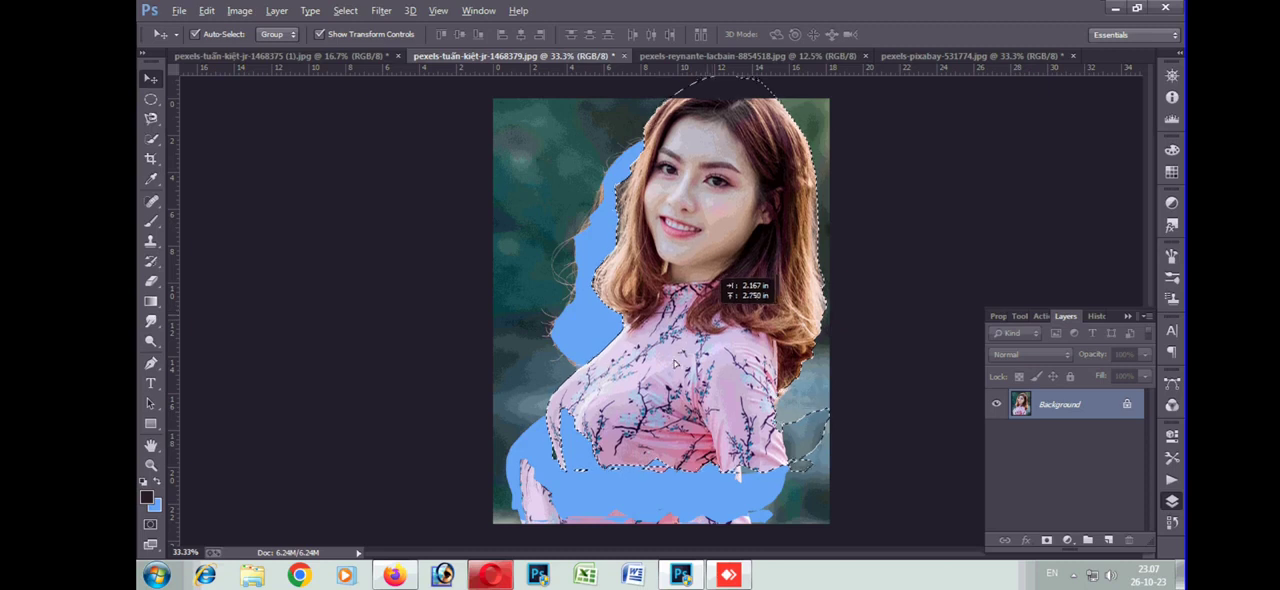
pyautogui.moveTo(673, 365); pyautogui.dragTo(673, 365)
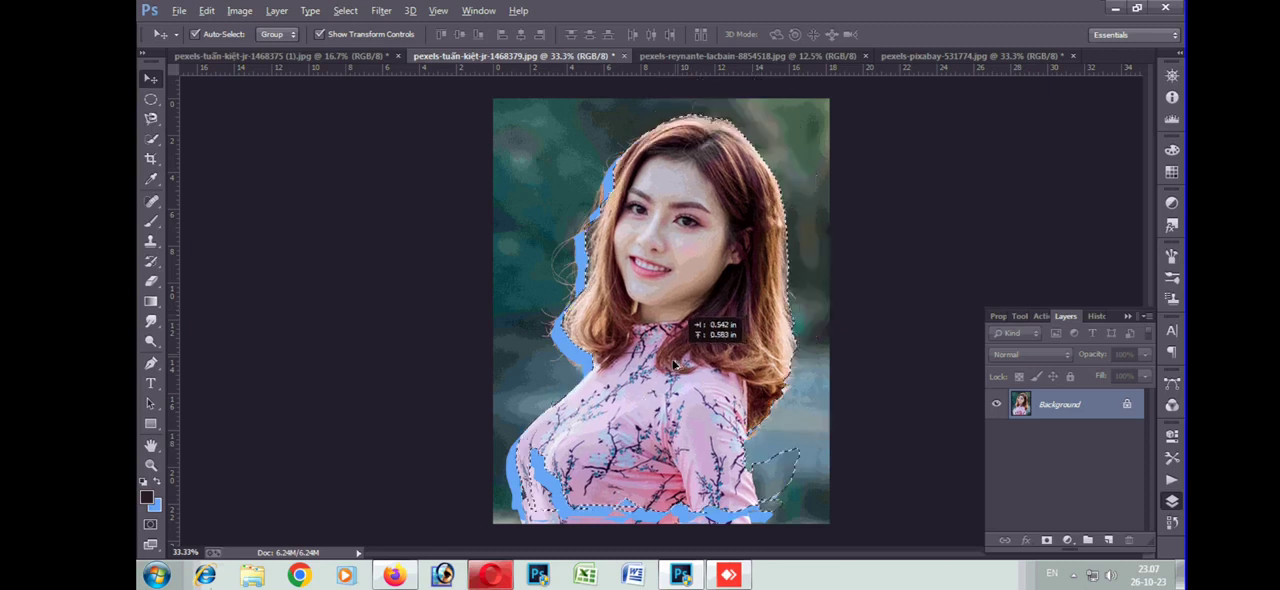
pyautogui.hotkey('ctrl', 'z')
# Select the woman's hair, face and dress with the Quick Selection tool at brush size 100
pyautogui.click(151, 140)
pyautogui.click(224, 140)
pyautogui.press(']')
pyautogui.press(']')
pyautogui.press(']')
pyautogui.press(']')
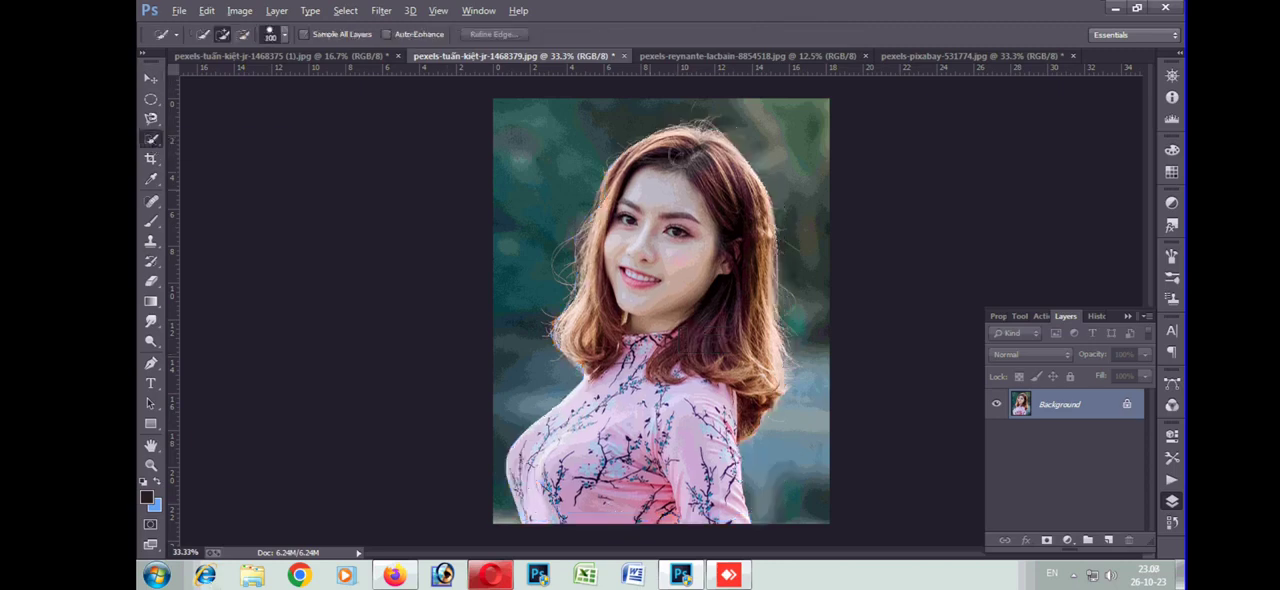
pyautogui.moveTo(678, 155)
pyautogui.mouseDown()
pyautogui.moveTo(694, 153)
pyautogui.moveTo(705, 205)
pyautogui.moveTo(668, 354)
pyautogui.moveTo(616, 430)
pyautogui.mouseUp()
pyautogui.moveTo(572, 472); pyautogui.dragTo(600, 434)
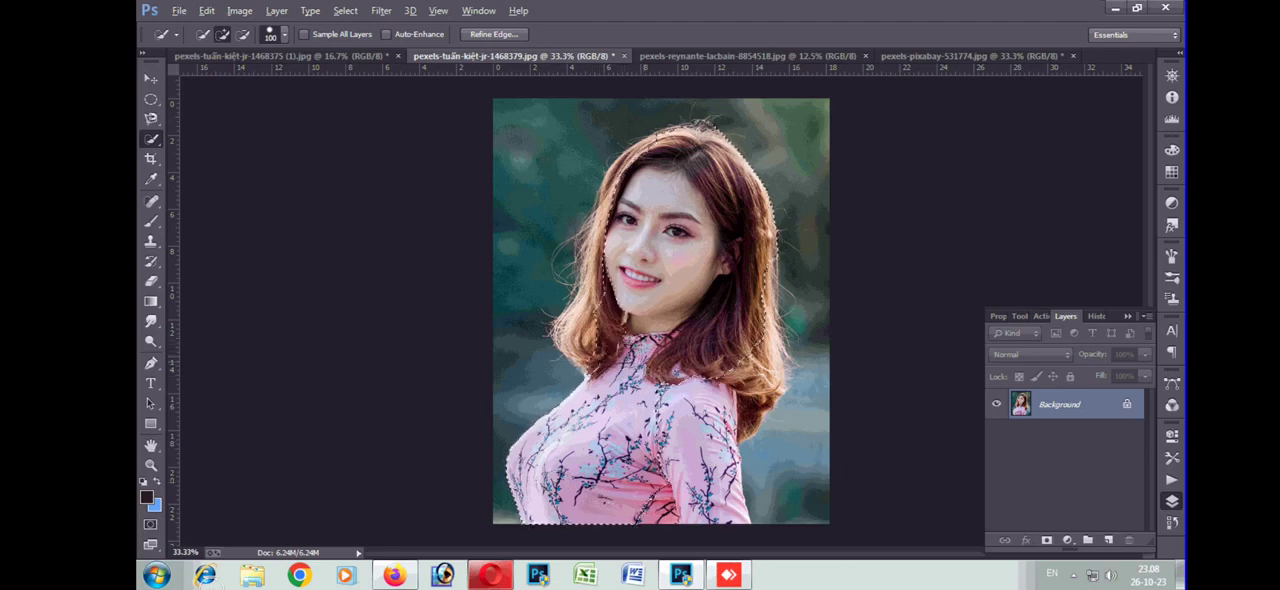
pyautogui.moveTo(608, 250); pyautogui.dragTo(594, 285)
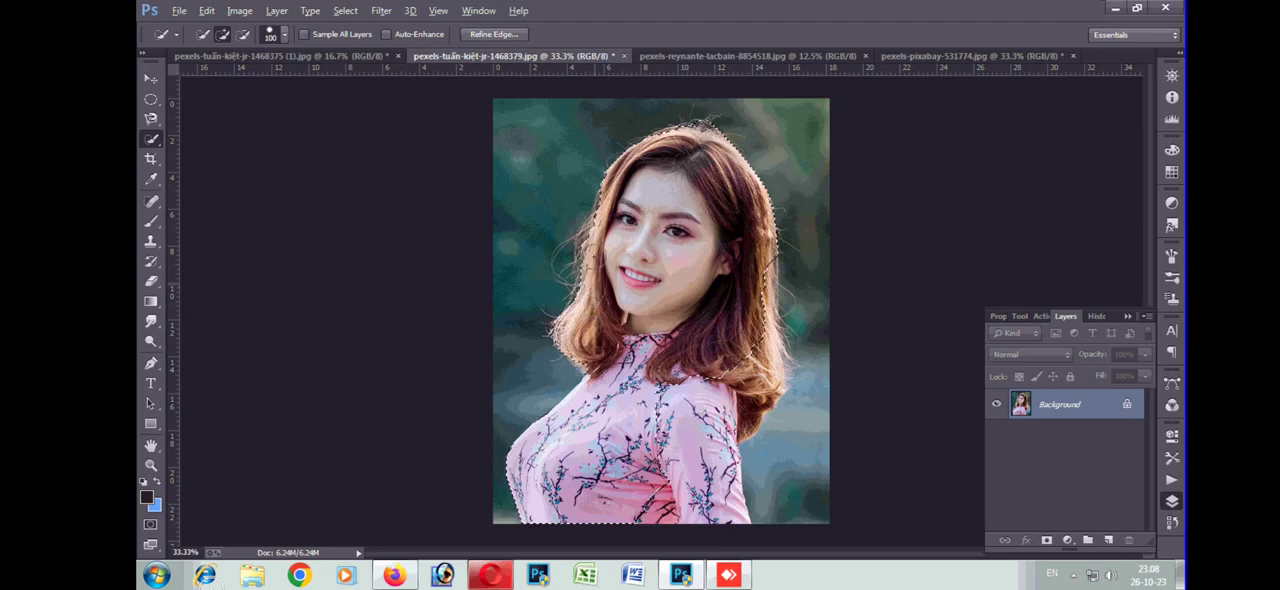
pyautogui.moveTo(737, 288); pyautogui.dragTo(763, 353)
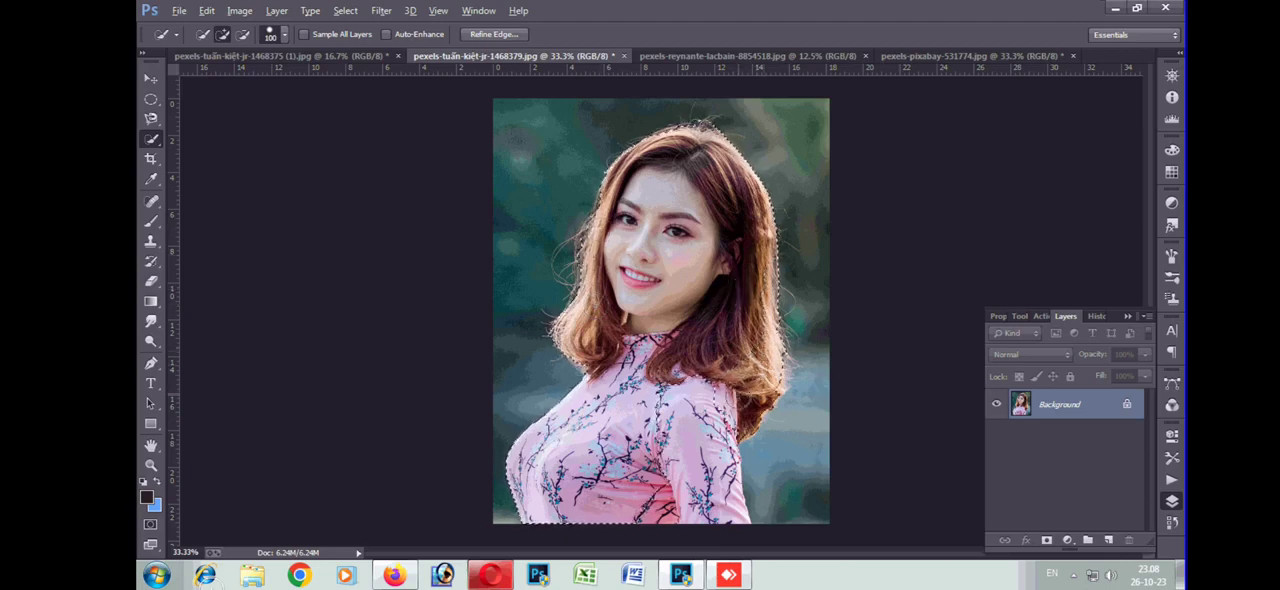
# Try shifting the quick-selected woman around the portrait with the Move tool, undo it and deselect
pyautogui.click(151, 78)
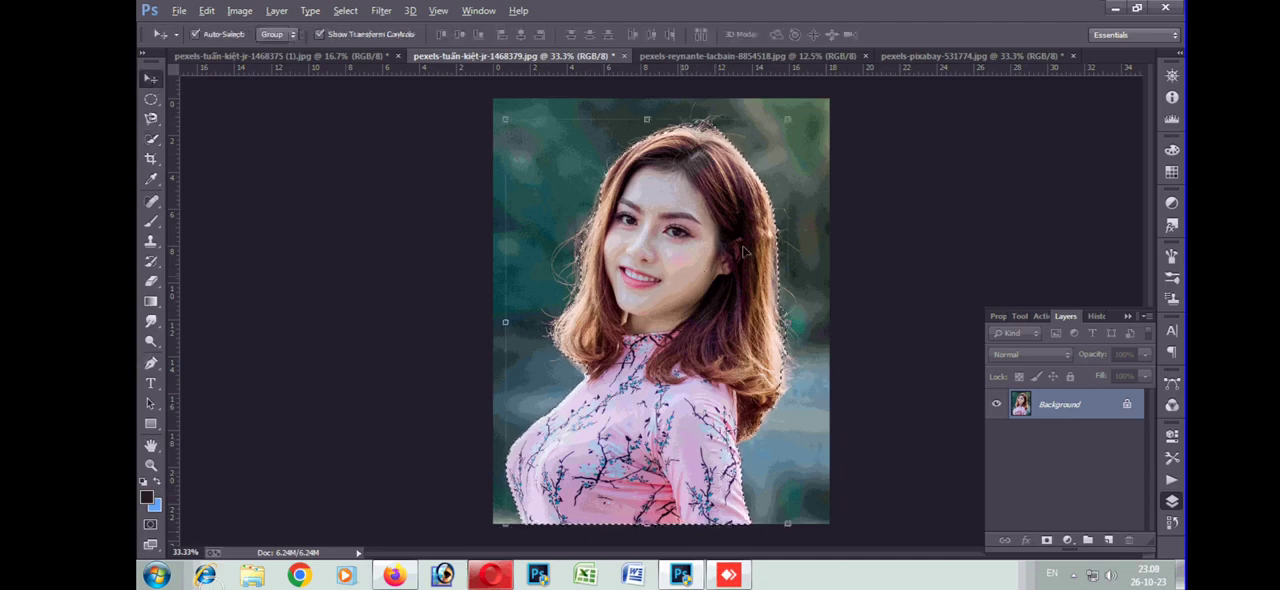
pyautogui.moveTo(745, 252); pyautogui.dragTo(851, 218)
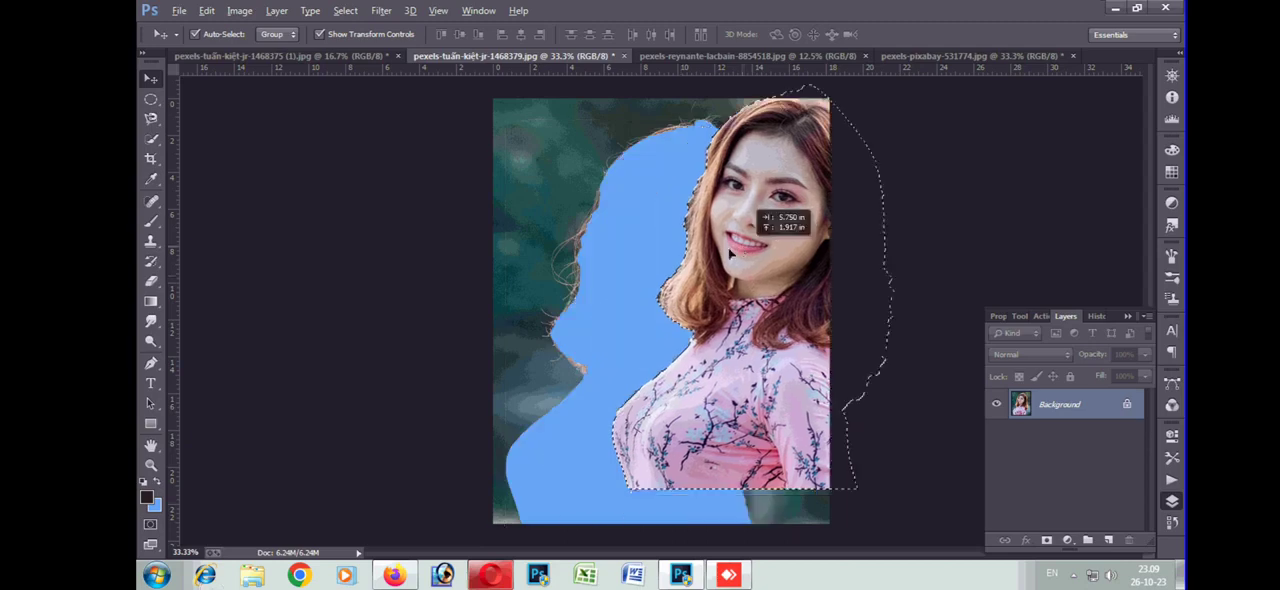
pyautogui.moveTo(718, 260); pyautogui.dragTo(667, 278)
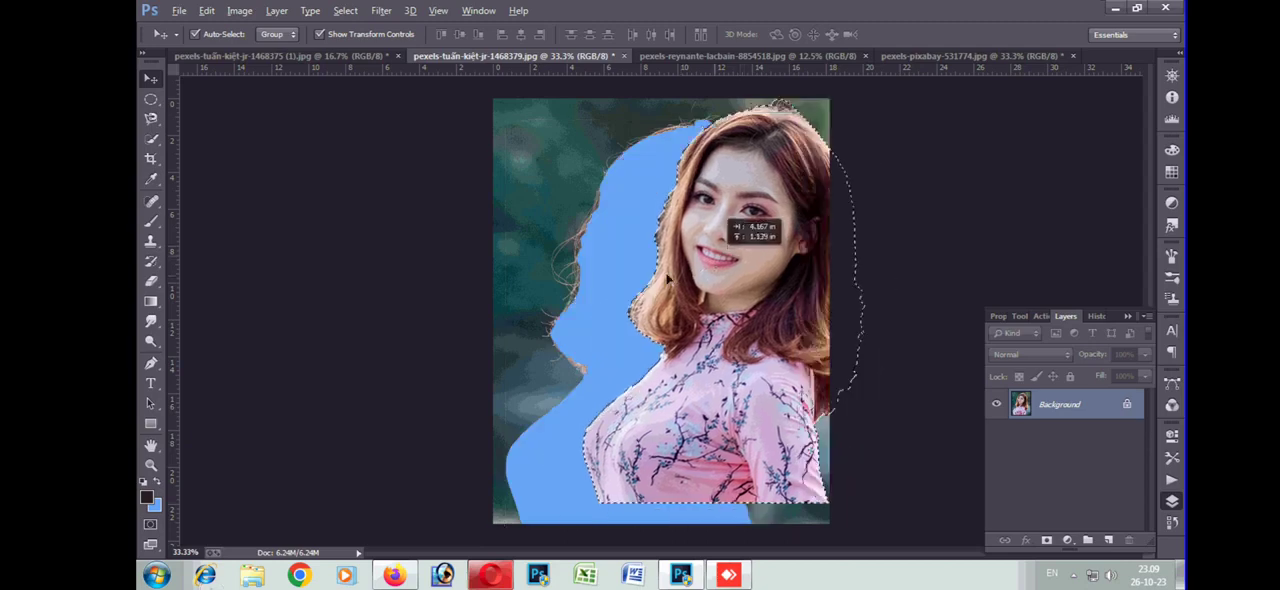
pyautogui.moveTo(571, 281); pyautogui.dragTo(585, 298)
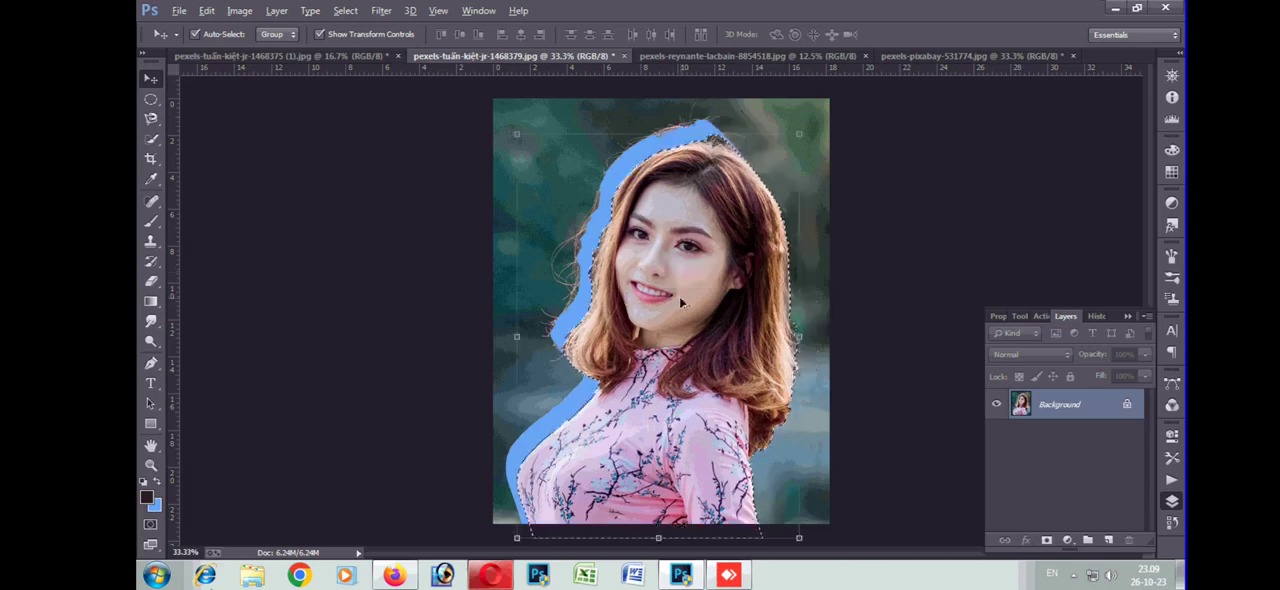
pyautogui.hotkey('ctrl', 'z')
pyautogui.hotkey('ctrl', 'd')
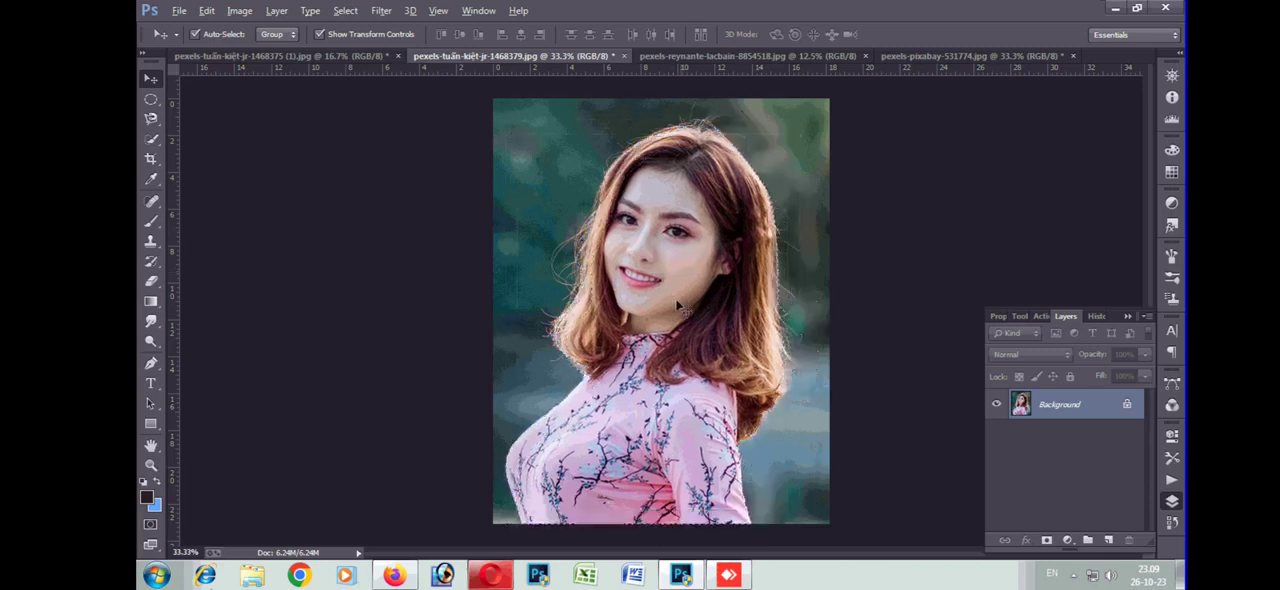
# Sample the cheek's skin tone with the Eyedropper, and set the foreground colour to the dark green background
pyautogui.click(150, 180)
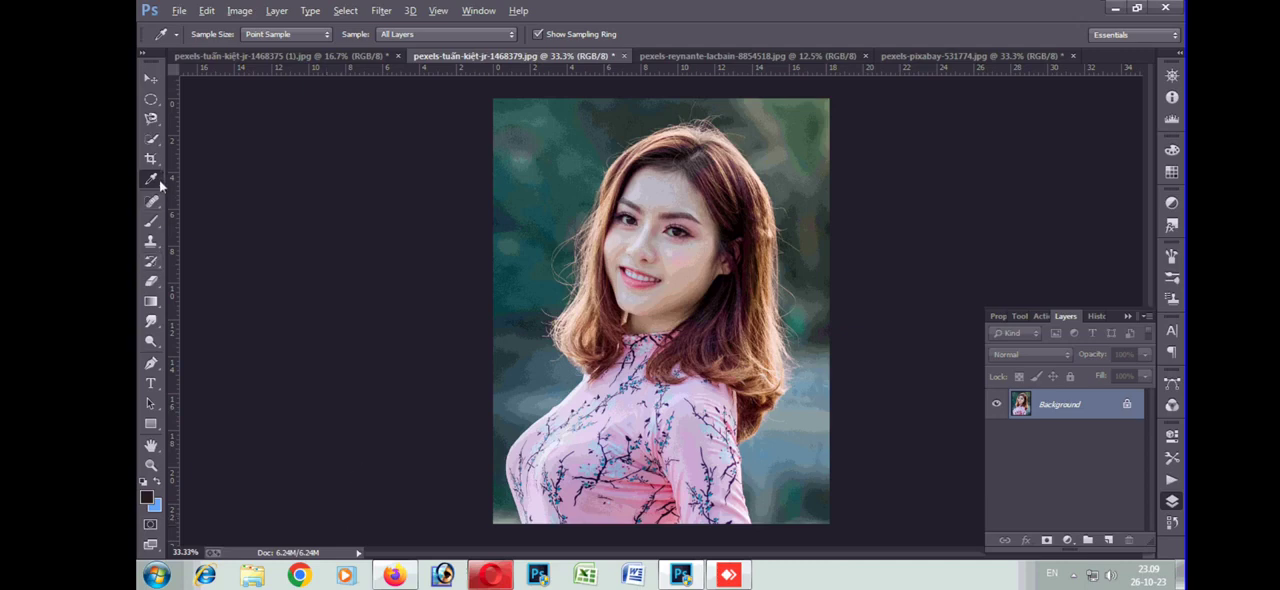
pyautogui.click(688, 250)
pyautogui.click(535, 222)
# Paint a small dark spot on the woman's cheek with the Brush tool at size 20 and a black foreground colour
pyautogui.click(151, 202)
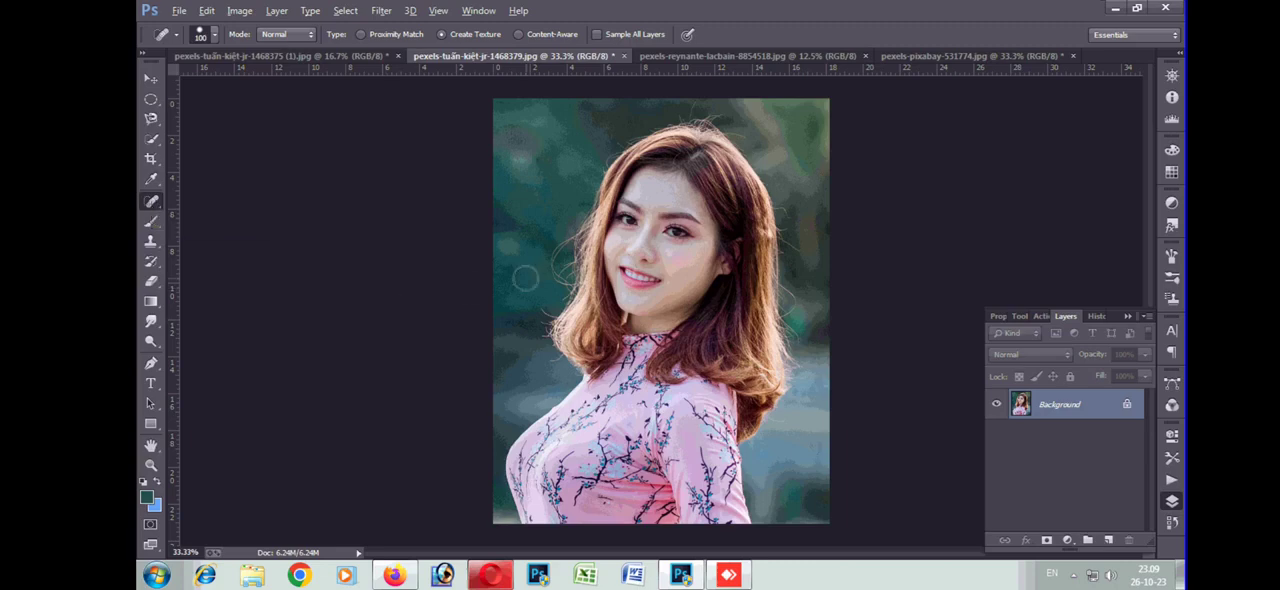
pyautogui.hotkey('ctrl', '+')
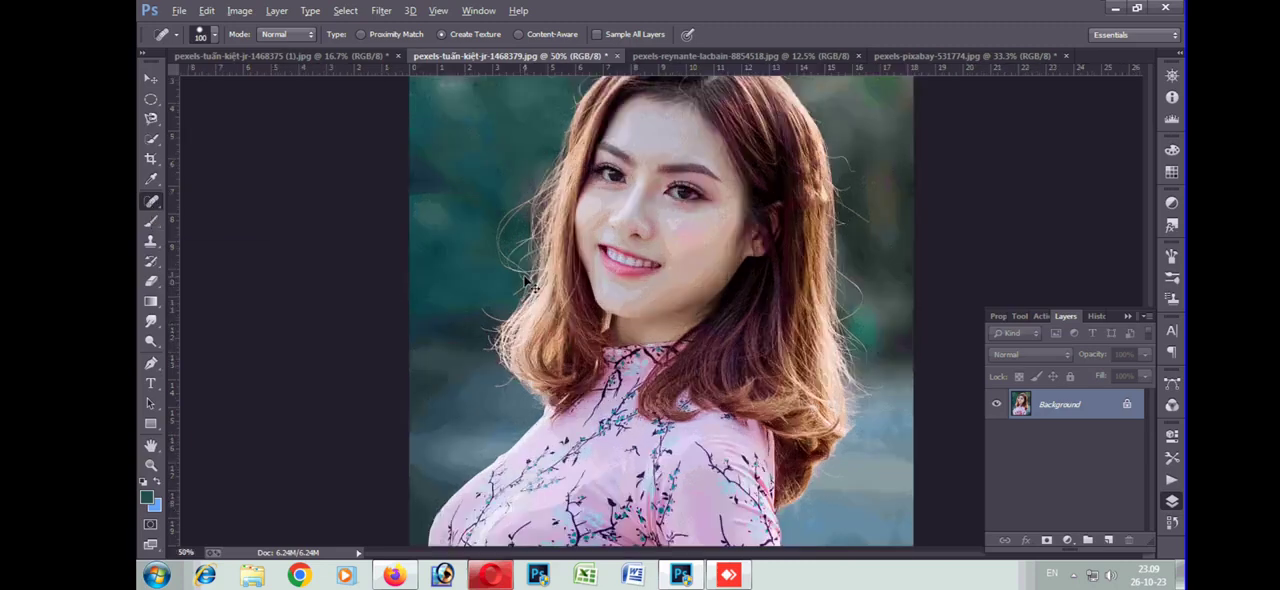
pyautogui.click(152, 222)
pyautogui.hotkey('ctrl', '+')
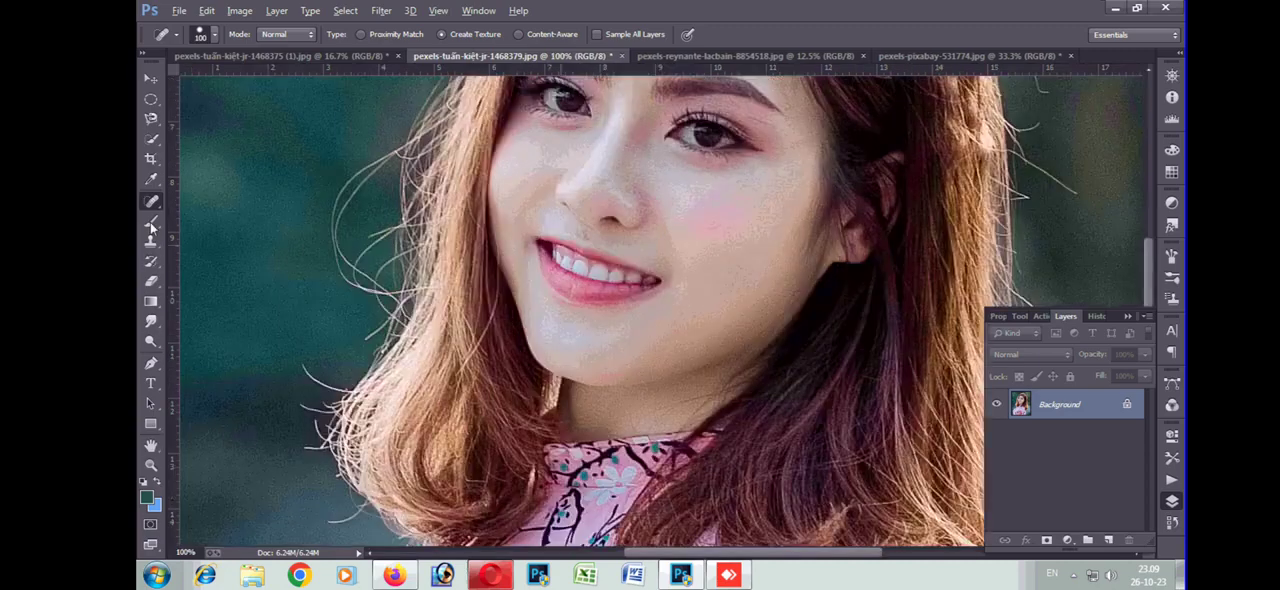
pyautogui.scroll(2, 496, 288)
pyautogui.press('[')
pyautogui.press('[')
pyautogui.press('[')
pyautogui.press('[')
pyautogui.press('[')
pyautogui.press('[')
pyautogui.press('[')
pyautogui.press('[')
pyautogui.press('[')
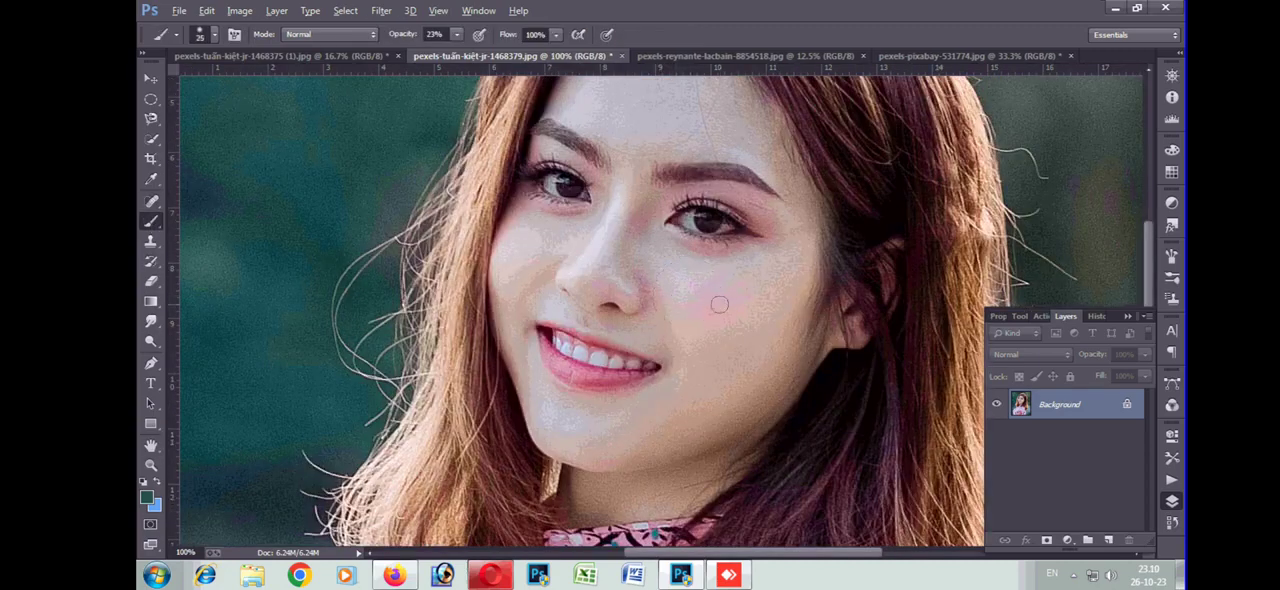
pyautogui.keyDown('alt'); pyautogui.click(725, 298); pyautogui.keyUp('alt')
pyautogui.keyDown('alt'); pyautogui.click(864, 214); pyautogui.keyUp('alt')
pyautogui.click(713, 304)
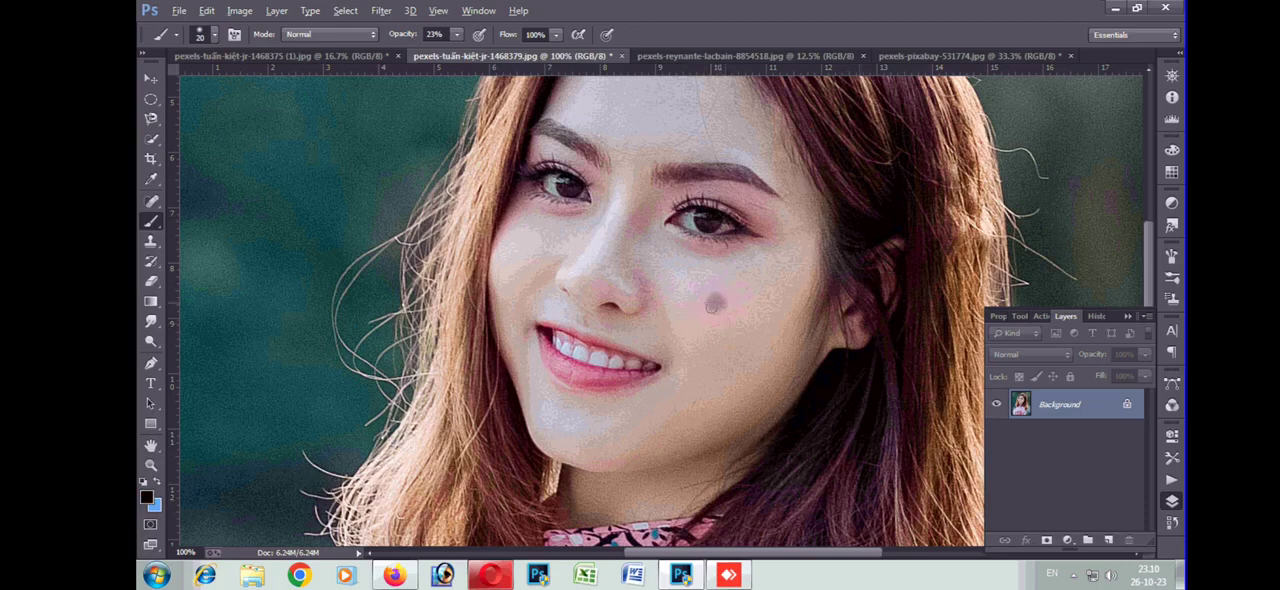
pyautogui.click(720, 307)
# Remove the dark spot from the cheek with the Spot Healing Brush at size 50
pyautogui.click(151, 204)
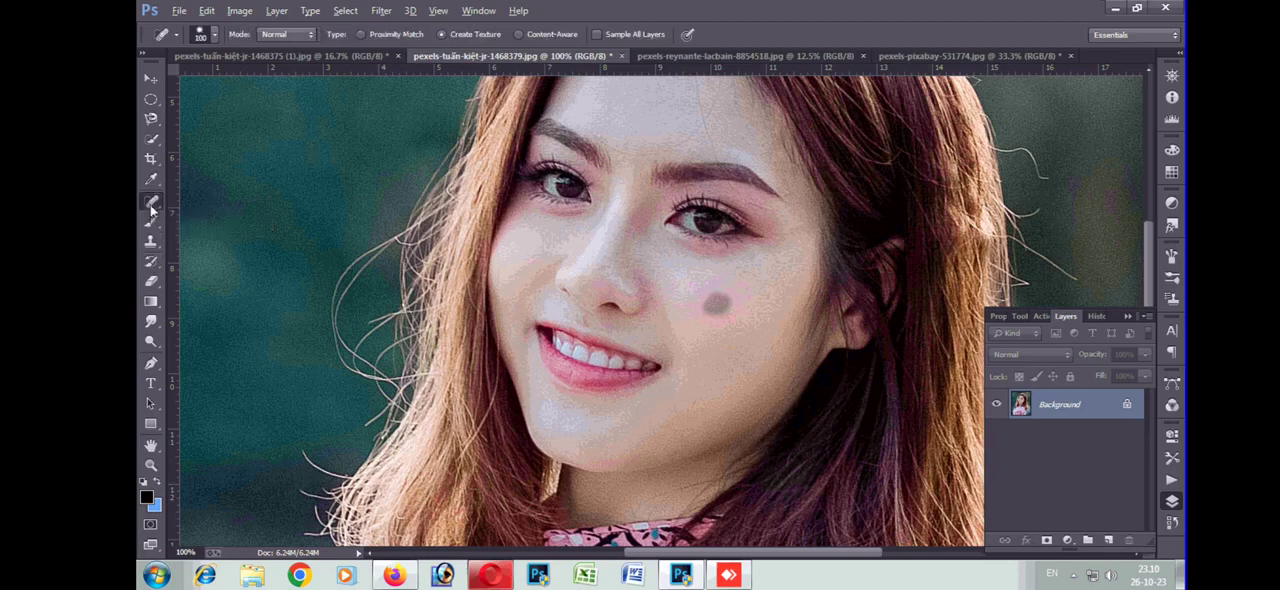
pyautogui.press('[')
pyautogui.press('[')
pyautogui.press('[')
pyautogui.press('[')
pyautogui.click(716, 301)
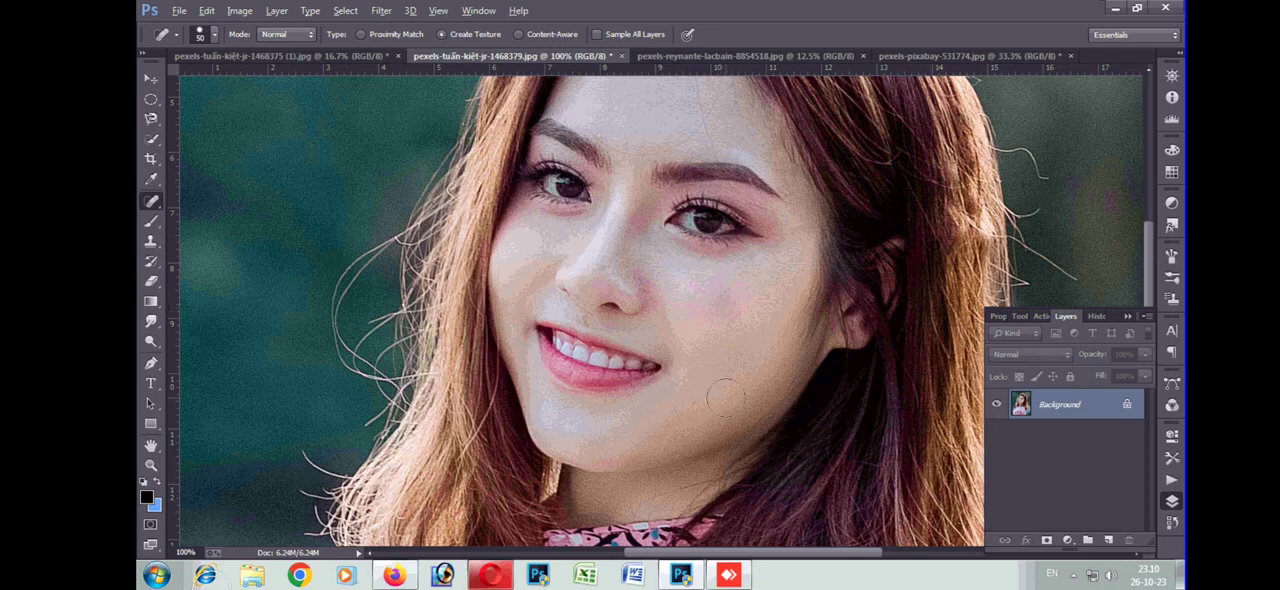
# Dab the cheek with the Spot Healing Brush, and sample the cheek's light skin tone as the foreground colour with the Eyedropper
pyautogui.moveTo(724, 308); pyautogui.dragTo(728, 300)
pyautogui.click(146, 224)
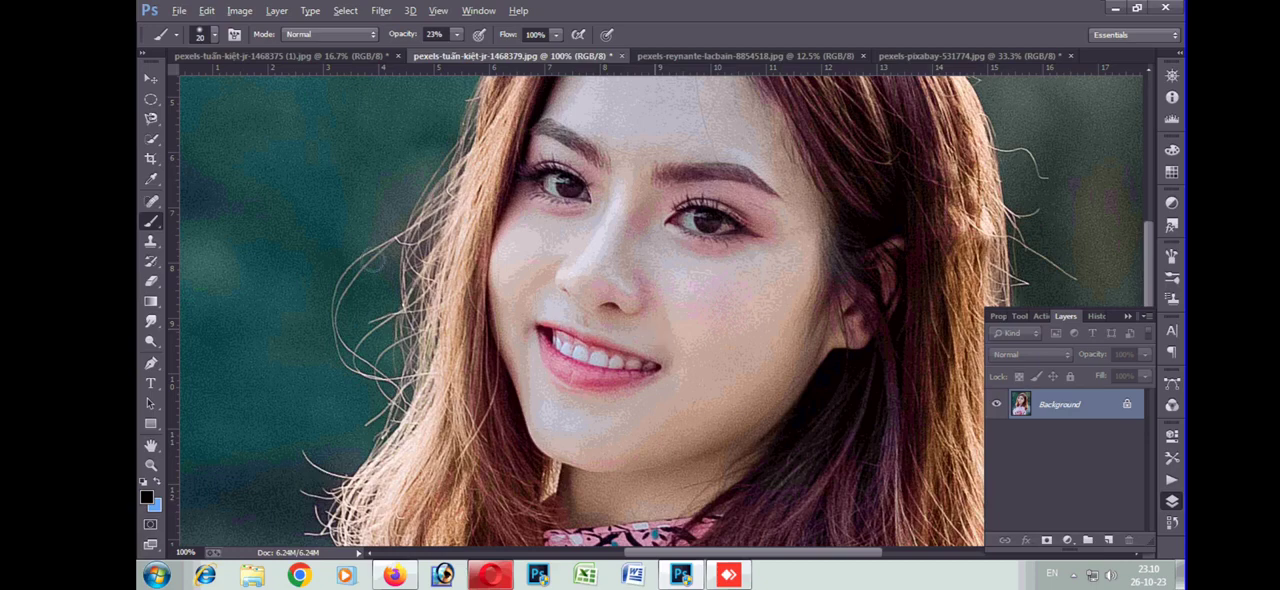
pyautogui.hotkey('ctrl', '+')
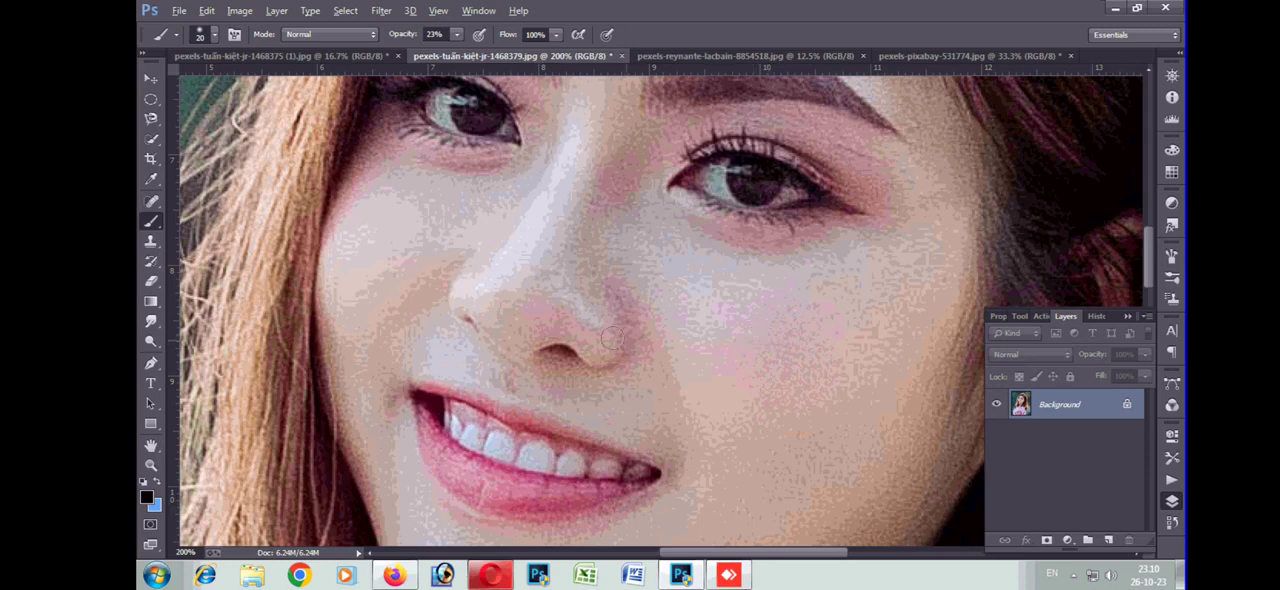
pyautogui.click(151, 178)
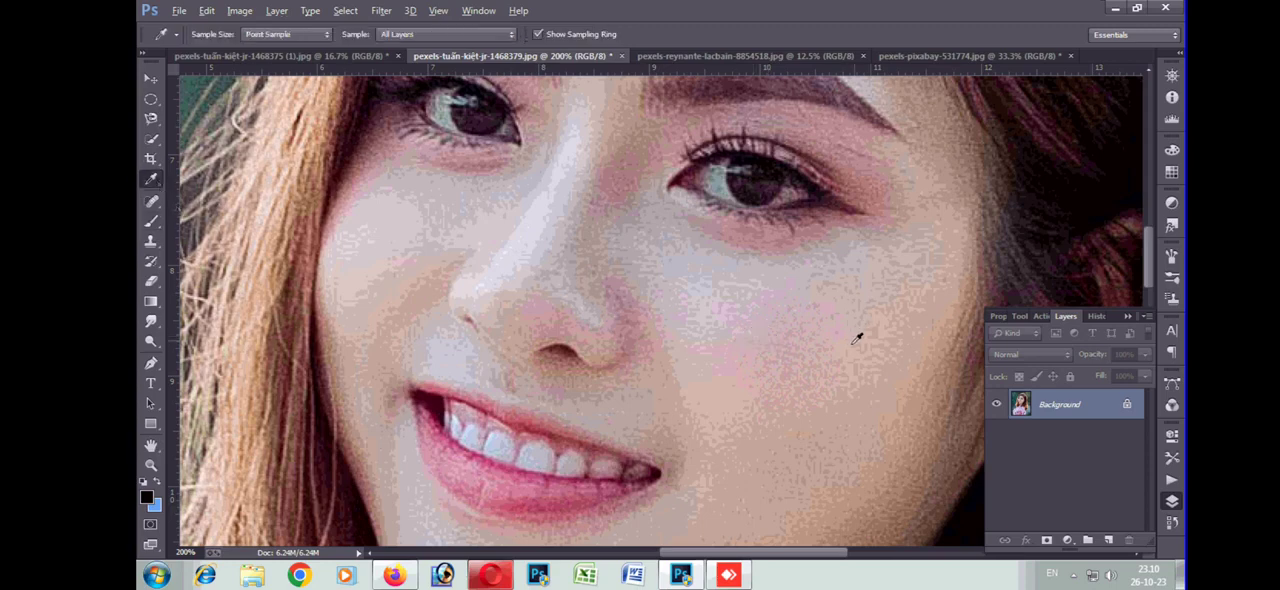
pyautogui.click(725, 339)
# Paint the sampled skin tone over the shaded side of the nose and inner eye area with the Brush at size 20 and 23% opacity
pyautogui.click(151, 220)
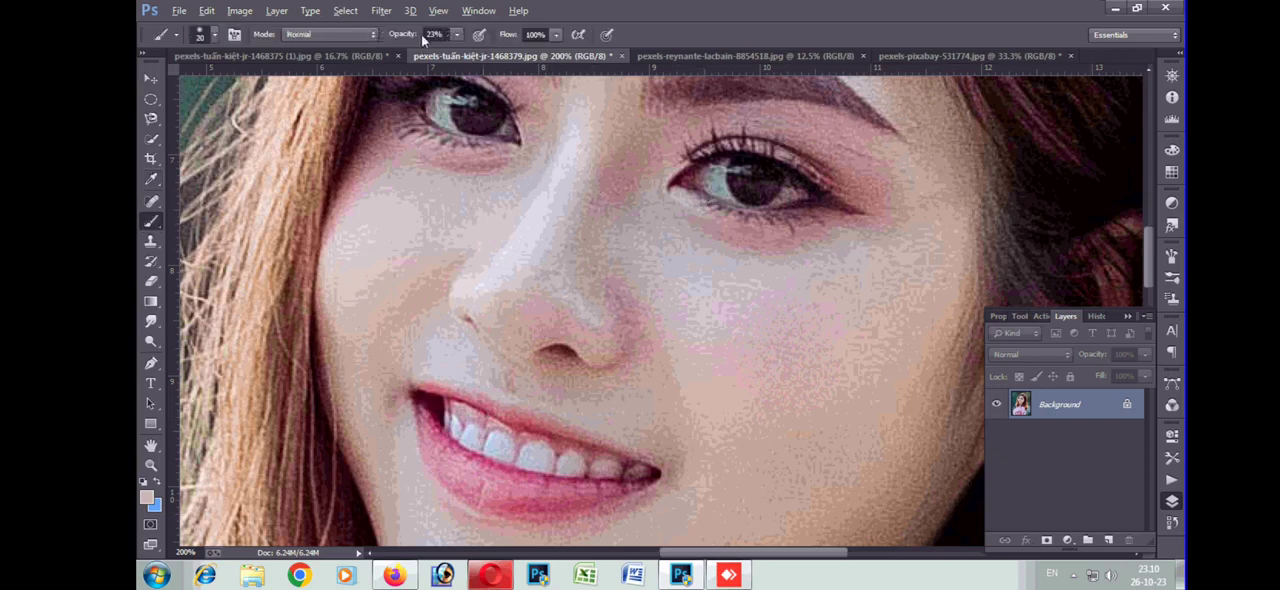
pyautogui.moveTo(624, 157); pyautogui.dragTo(589, 243)
pyautogui.moveTo(607, 149); pyautogui.dragTo(586, 196)
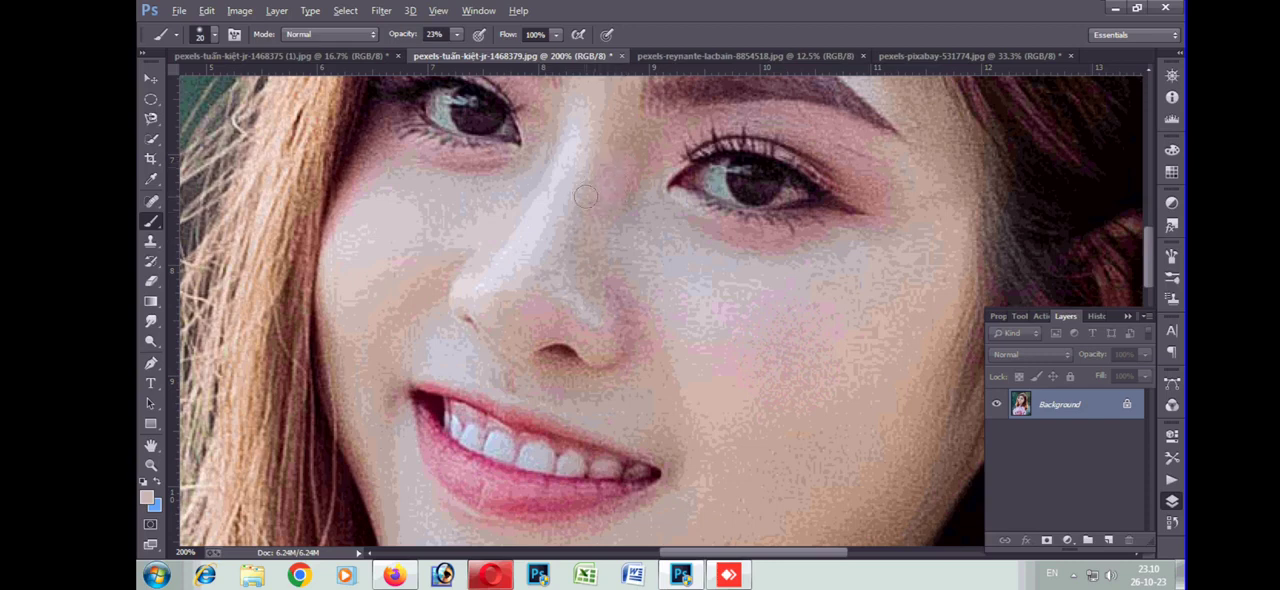
pyautogui.moveTo(618, 113)
pyautogui.mouseDown()
pyautogui.moveTo(631, 195)
pyautogui.moveTo(620, 216)
pyautogui.mouseUp()
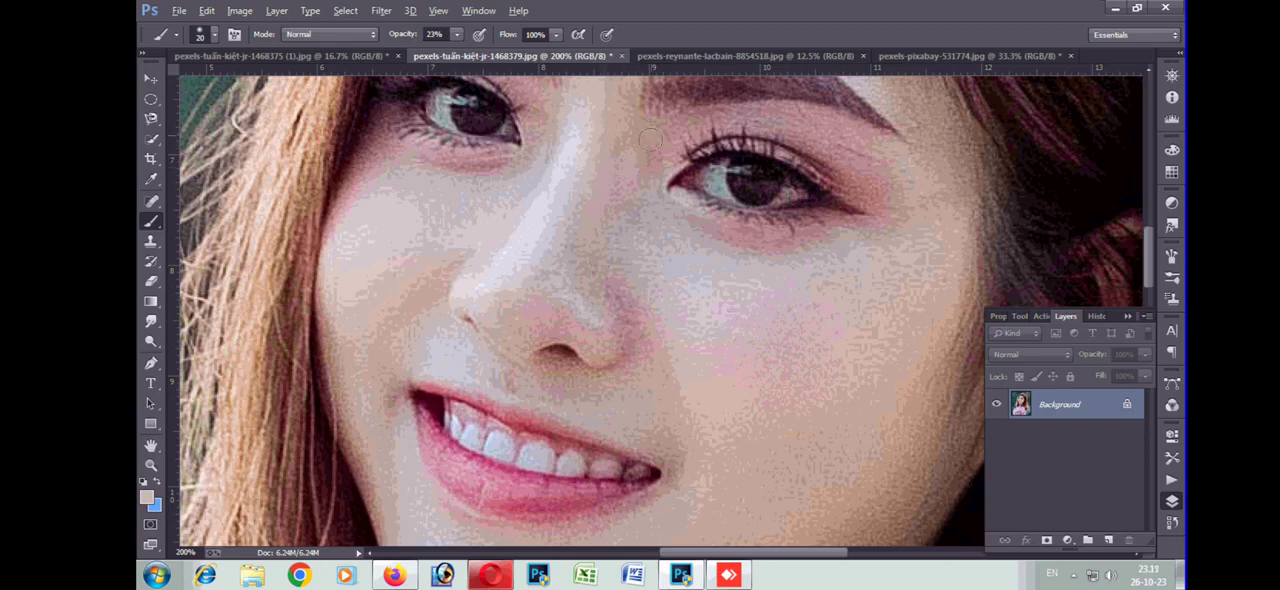
pyautogui.moveTo(635, 136); pyautogui.dragTo(653, 171)
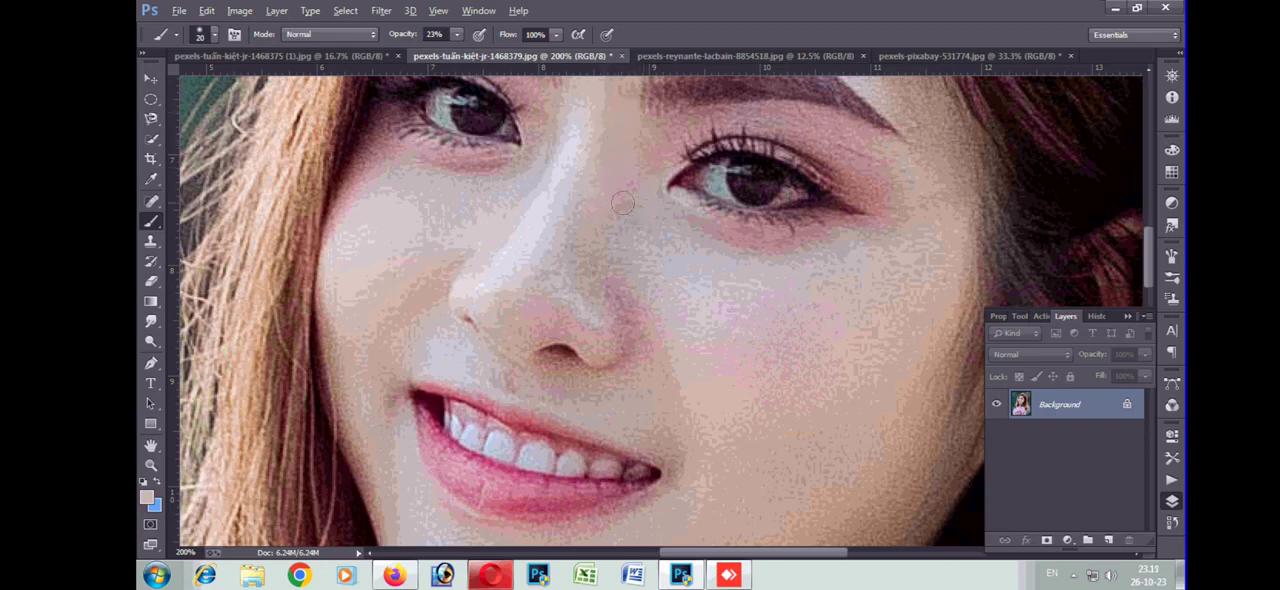
pyautogui.moveTo(594, 255); pyautogui.dragTo(627, 338)
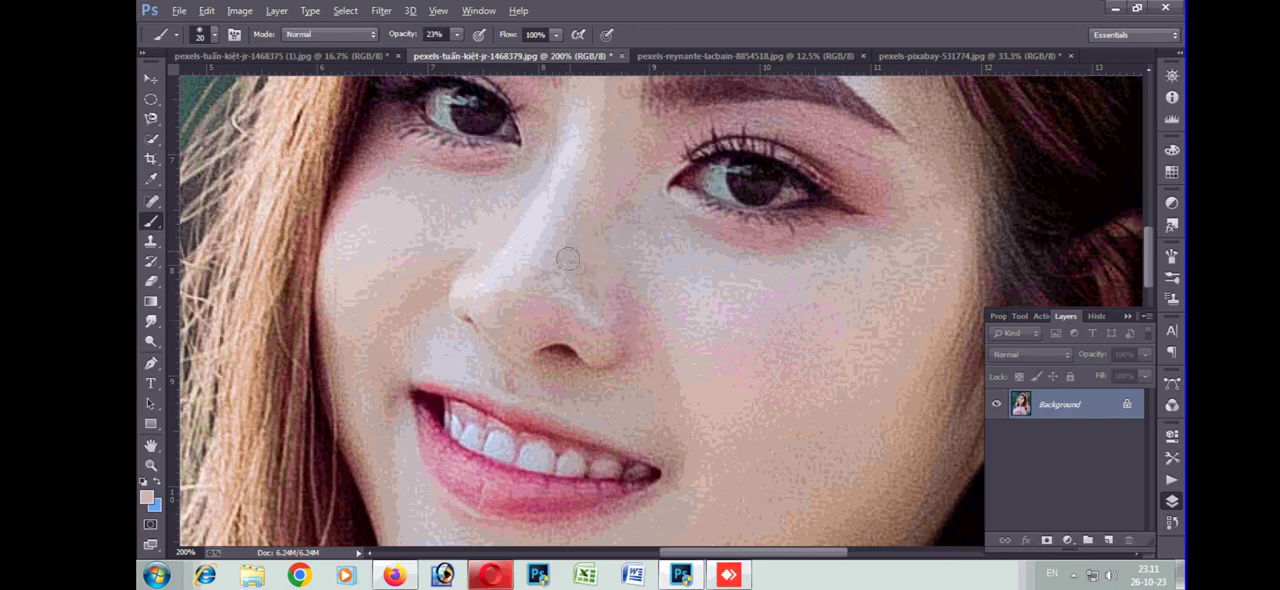
pyautogui.moveTo(570, 266); pyautogui.dragTo(637, 334)
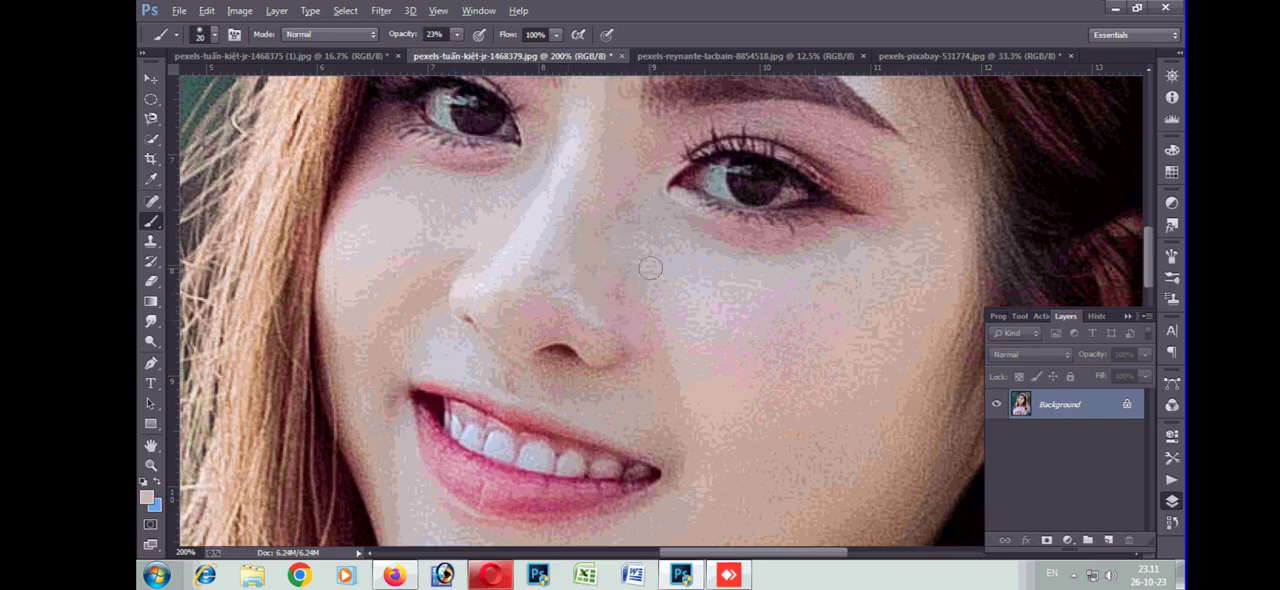
pyautogui.moveTo(635, 189)
pyautogui.mouseDown()
pyautogui.moveTo(636, 230)
pyautogui.moveTo(635, 192)
pyautogui.moveTo(621, 256)
pyautogui.mouseUp()
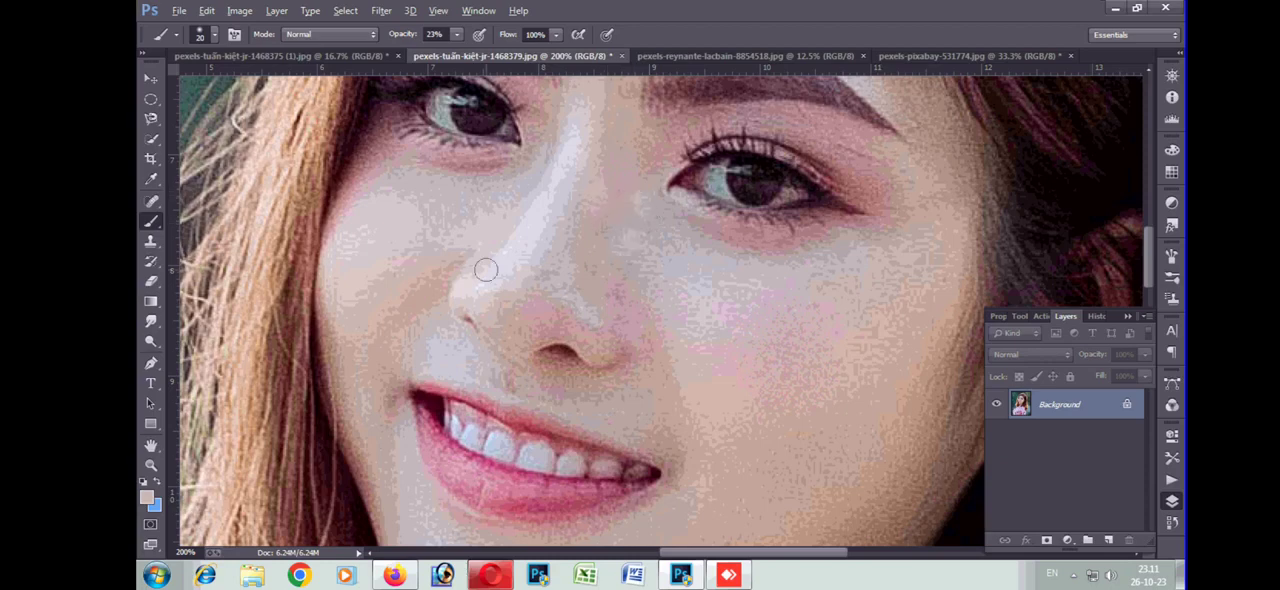
# Try cloning the woman's face onto the upper-left background with the Clone Stamp at size 100 and 100% opacity, and undo it
pyautogui.hotkey('ctrl', '-')
pyautogui.hotkey('ctrl', '-')
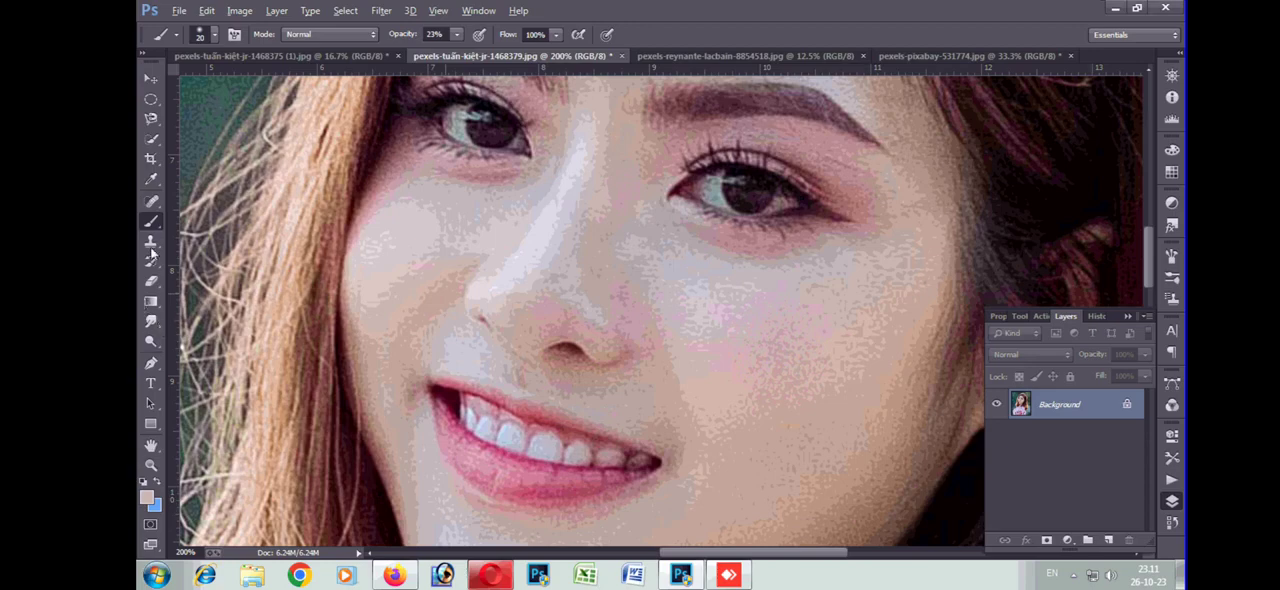
pyautogui.hotkey('ctrl', '-')
pyautogui.hotkey('ctrl', '-')
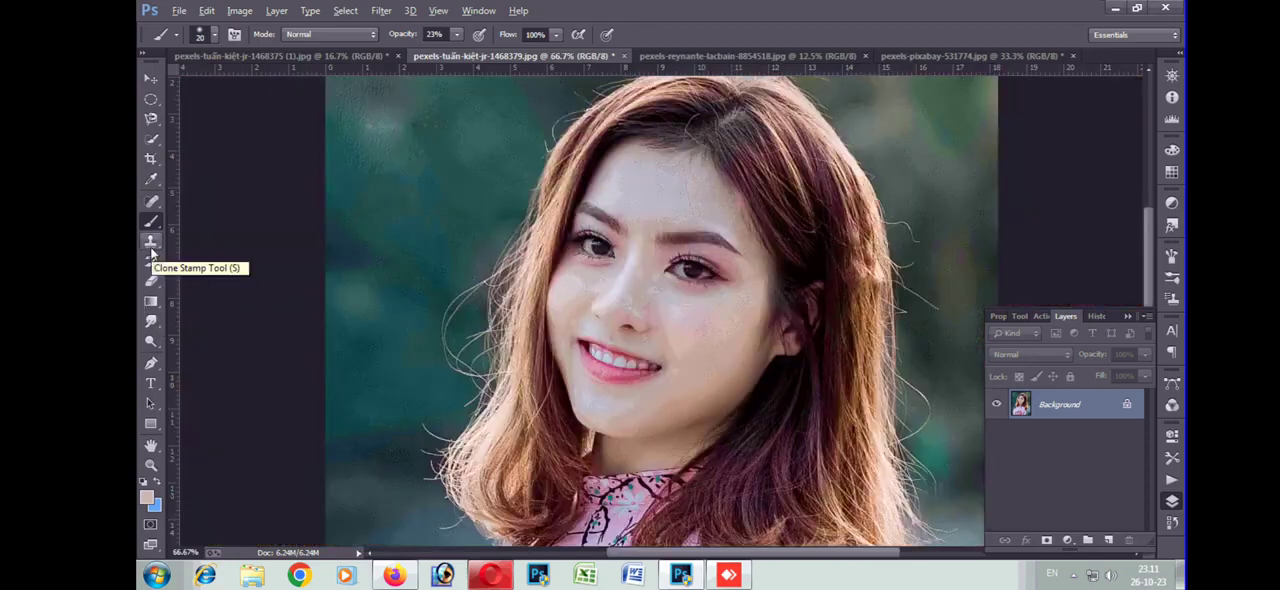
pyautogui.click(151, 250)
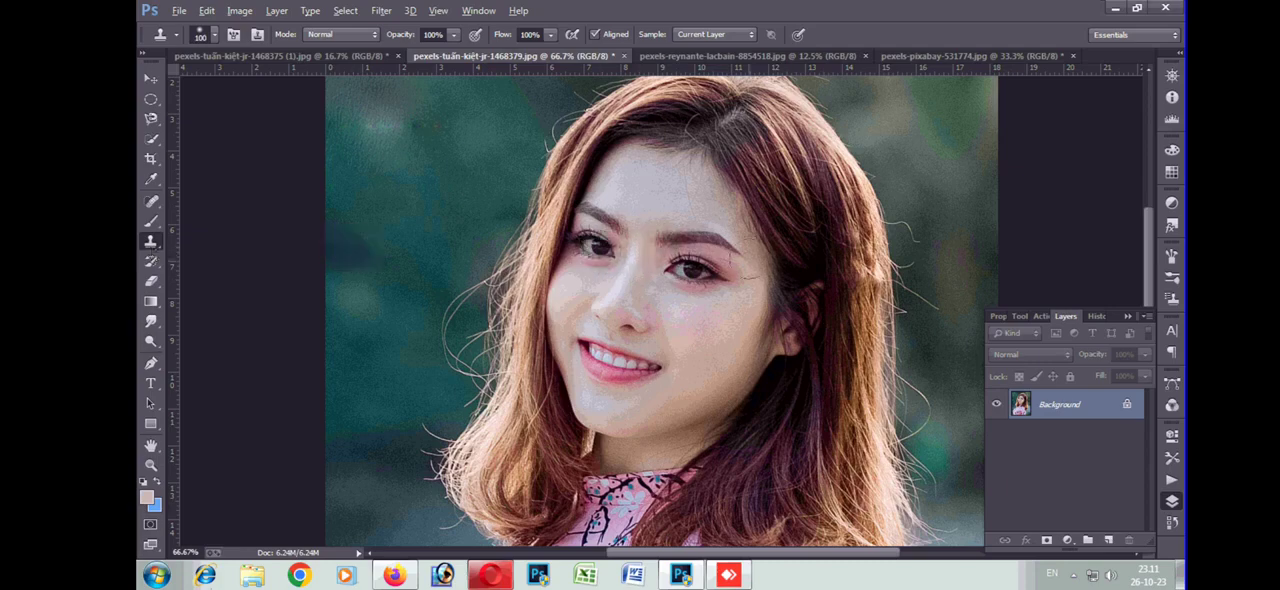
pyautogui.hotkey('ctrl', '-')
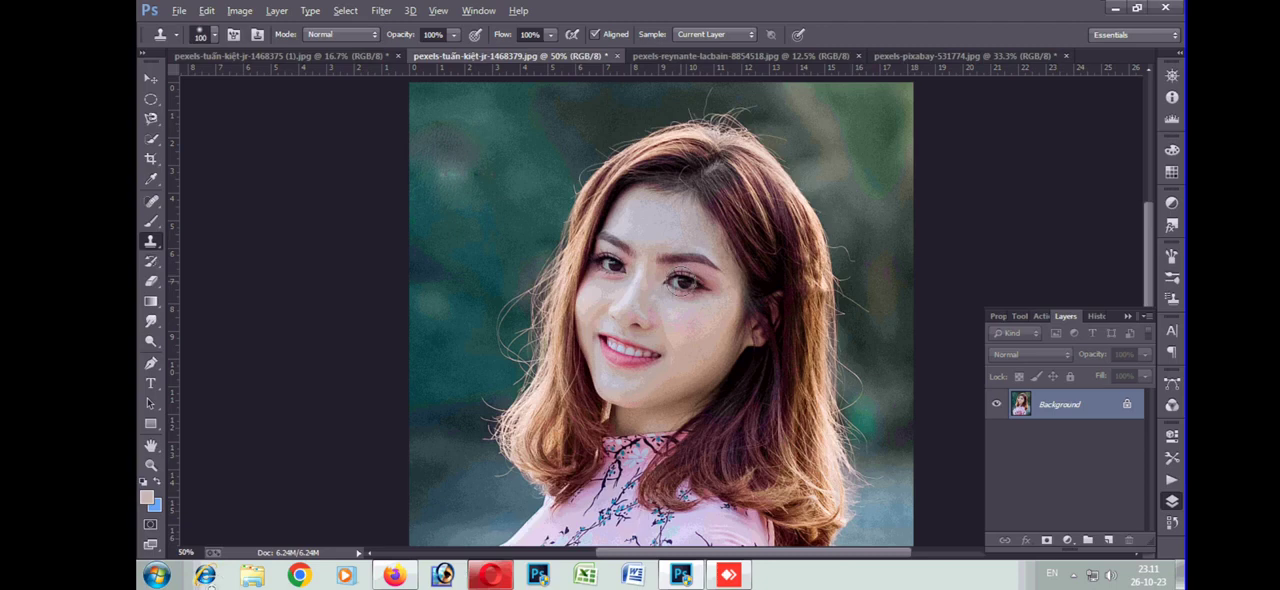
pyautogui.moveTo(455, 215)
pyautogui.mouseDown()
pyautogui.moveTo(443, 186)
pyautogui.moveTo(486, 192)
pyautogui.moveTo(445, 205)
pyautogui.moveTo(430, 188)
pyautogui.moveTo(478, 164)
pyautogui.moveTo(475, 214)
pyautogui.moveTo(456, 215)
pyautogui.moveTo(490, 167)
pyautogui.moveTo(496, 205)
pyautogui.moveTo(454, 220)
pyautogui.mouseUp()
pyautogui.moveTo(428, 195)
pyautogui.mouseDown()
pyautogui.moveTo(424, 284)
pyautogui.moveTo(449, 219)
pyautogui.moveTo(470, 224)
pyautogui.moveTo(445, 271)
pyautogui.moveTo(505, 130)
pyautogui.moveTo(530, 178)
pyautogui.moveTo(432, 127)
pyautogui.moveTo(437, 196)
pyautogui.moveTo(458, 138)
pyautogui.moveTo(419, 268)
pyautogui.moveTo(456, 211)
pyautogui.moveTo(489, 207)
pyautogui.moveTo(506, 236)
pyautogui.moveTo(465, 290)
pyautogui.moveTo(476, 241)
pyautogui.moveTo(443, 321)
pyautogui.moveTo(438, 260)
pyautogui.moveTo(418, 337)
pyautogui.mouseUp()
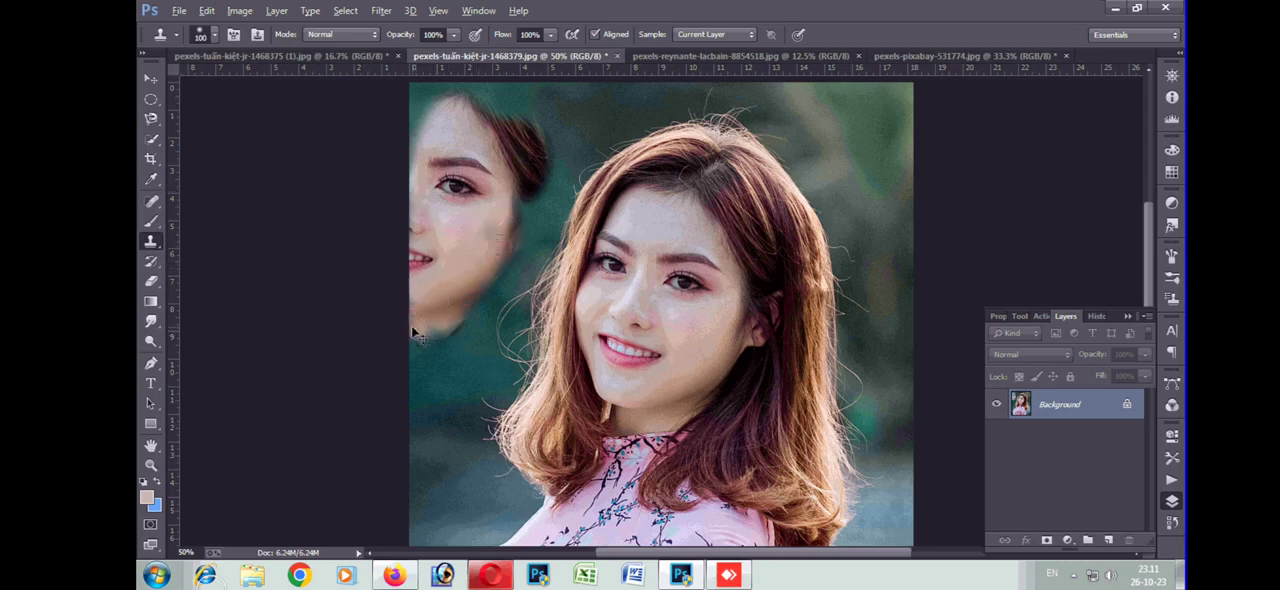
pyautogui.hotkey('ctrl', 'z')
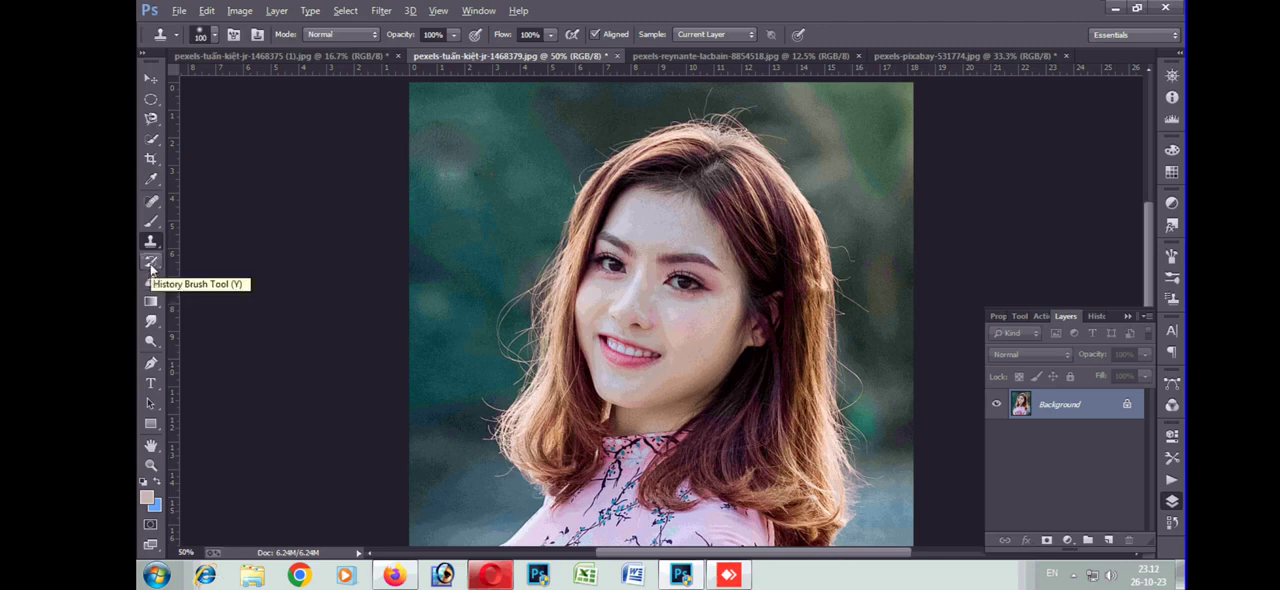
# Erase the green background beside the left of the woman's hair to the blue background colour, using the Eraser at size 70 along the hair edge
pyautogui.click(151, 264)
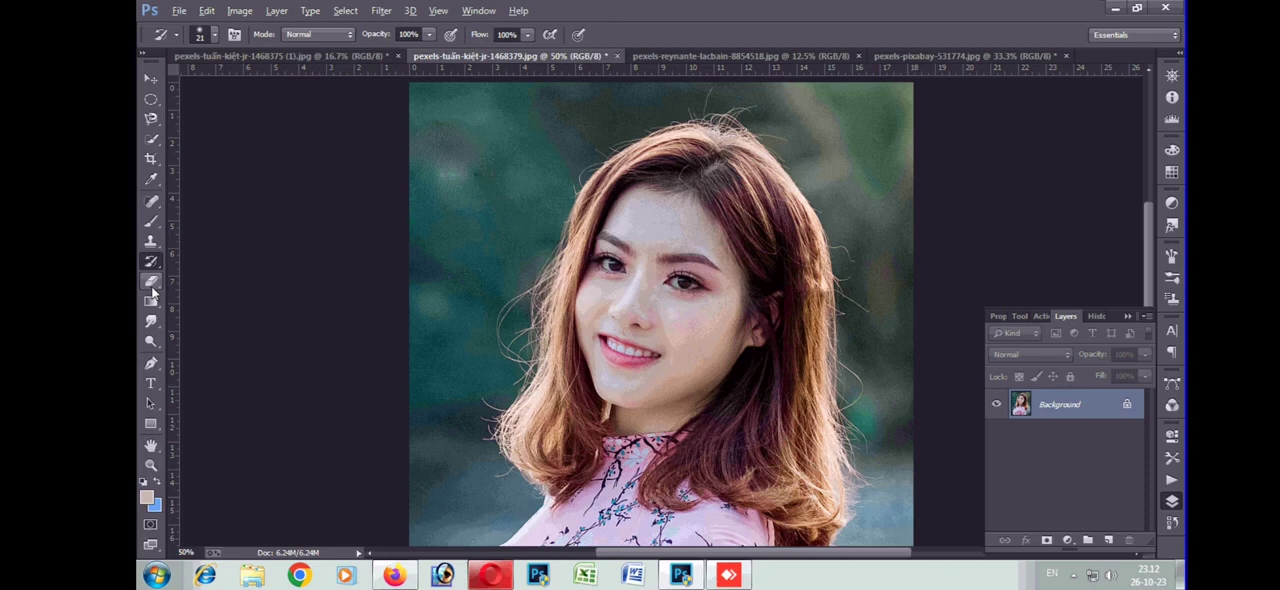
pyautogui.click(151, 284)
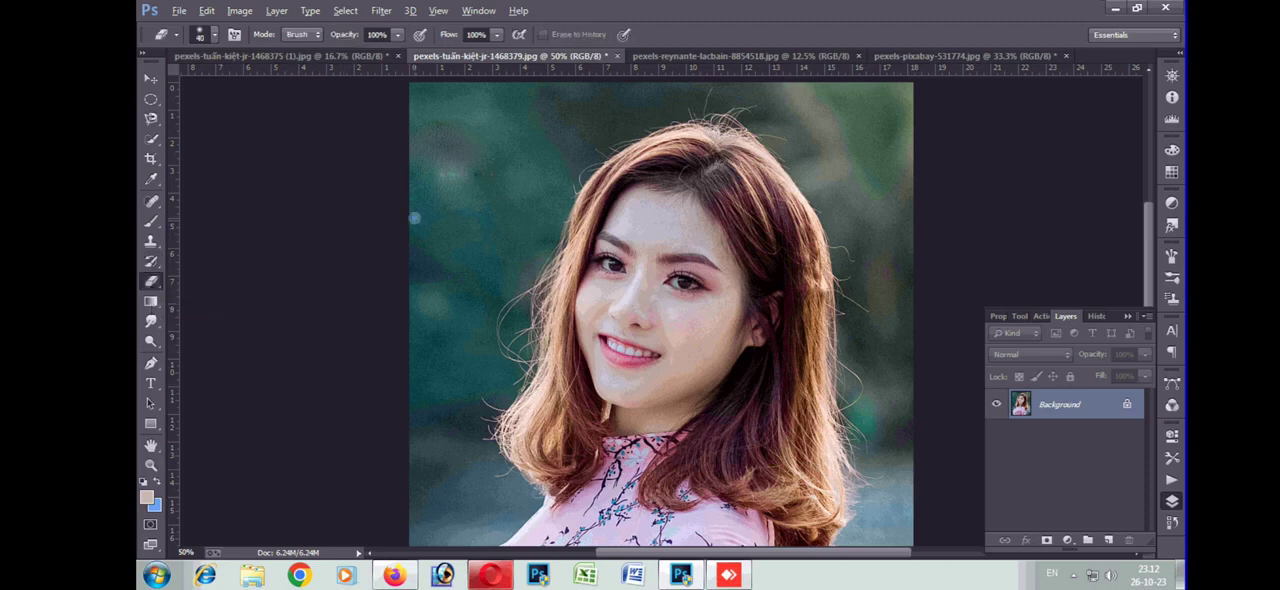
pyautogui.press(']')
pyautogui.press(']')
pyautogui.press(']')
pyautogui.press(']')
pyautogui.press(']')
pyautogui.press(']')
pyautogui.click(505, 197)
pyautogui.moveTo(513, 252)
pyautogui.mouseDown()
pyautogui.moveTo(460, 368)
pyautogui.moveTo(475, 222)
pyautogui.moveTo(458, 248)
pyautogui.moveTo(560, 90)
pyautogui.moveTo(466, 249)
pyautogui.moveTo(595, 110)
pyautogui.moveTo(530, 197)
pyautogui.mouseUp()
pyautogui.press('[')
pyautogui.press('[')
pyautogui.press('[')
pyautogui.press('[')
pyautogui.press('[')
pyautogui.press('[')
pyautogui.moveTo(628, 125)
pyautogui.mouseDown()
pyautogui.moveTo(567, 210)
pyautogui.moveTo(524, 335)
pyautogui.moveTo(526, 290)
pyautogui.moveTo(494, 445)
pyautogui.moveTo(498, 468)
pyautogui.moveTo(540, 506)
pyautogui.moveTo(510, 535)
pyautogui.mouseUp()
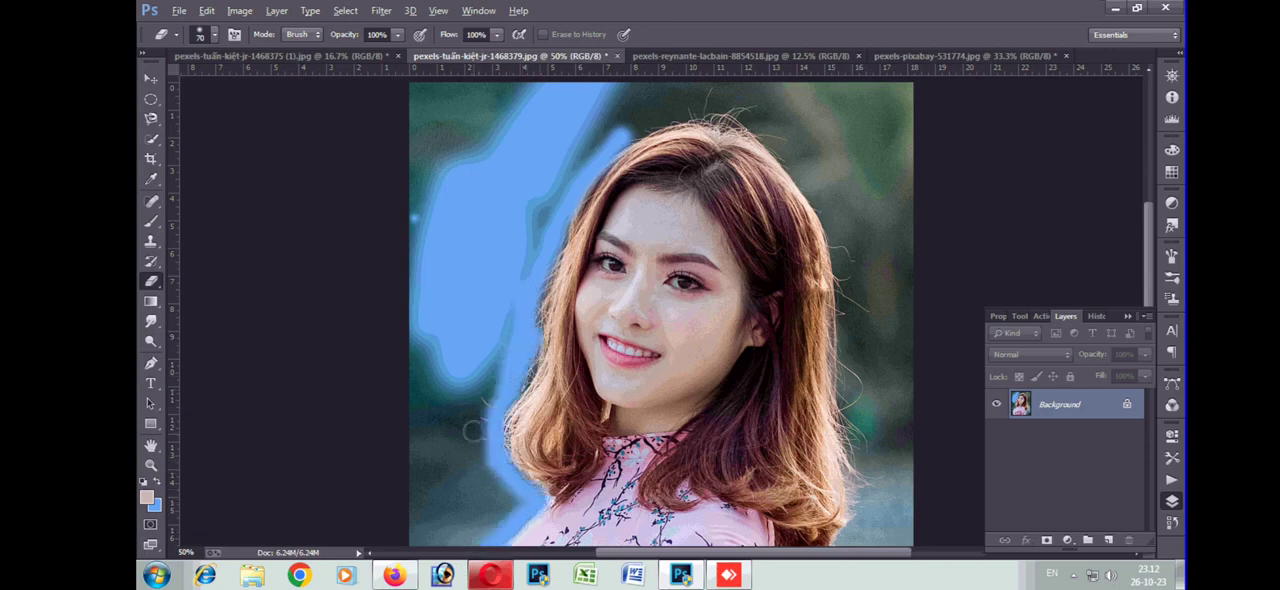
# Erase the rest of the background along the photo's left side, from the hair down to the dress, with the Eraser at size 125
pyautogui.press(']')
pyautogui.press(']')
pyautogui.press(']')
pyautogui.moveTo(561, 148)
pyautogui.mouseDown()
pyautogui.moveTo(520, 260)
pyautogui.moveTo(472, 514)
pyautogui.moveTo(429, 444)
pyautogui.moveTo(452, 489)
pyautogui.moveTo(425, 400)
pyautogui.moveTo(512, 278)
pyautogui.mouseUp()
pyautogui.moveTo(406, 200)
pyautogui.mouseDown()
pyautogui.moveTo(414, 266)
pyautogui.moveTo(440, 280)
pyautogui.mouseUp()
pyautogui.scroll(-5, 453, 313)
pyautogui.scroll(-5, 445, 313)
pyautogui.moveTo(524, 343)
pyautogui.mouseDown()
pyautogui.moveTo(431, 445)
pyautogui.moveTo(409, 397)
pyautogui.moveTo(419, 379)
pyautogui.moveTo(440, 367)
pyautogui.moveTo(397, 435)
pyautogui.moveTo(409, 467)
pyautogui.moveTo(437, 436)
pyautogui.mouseUp()
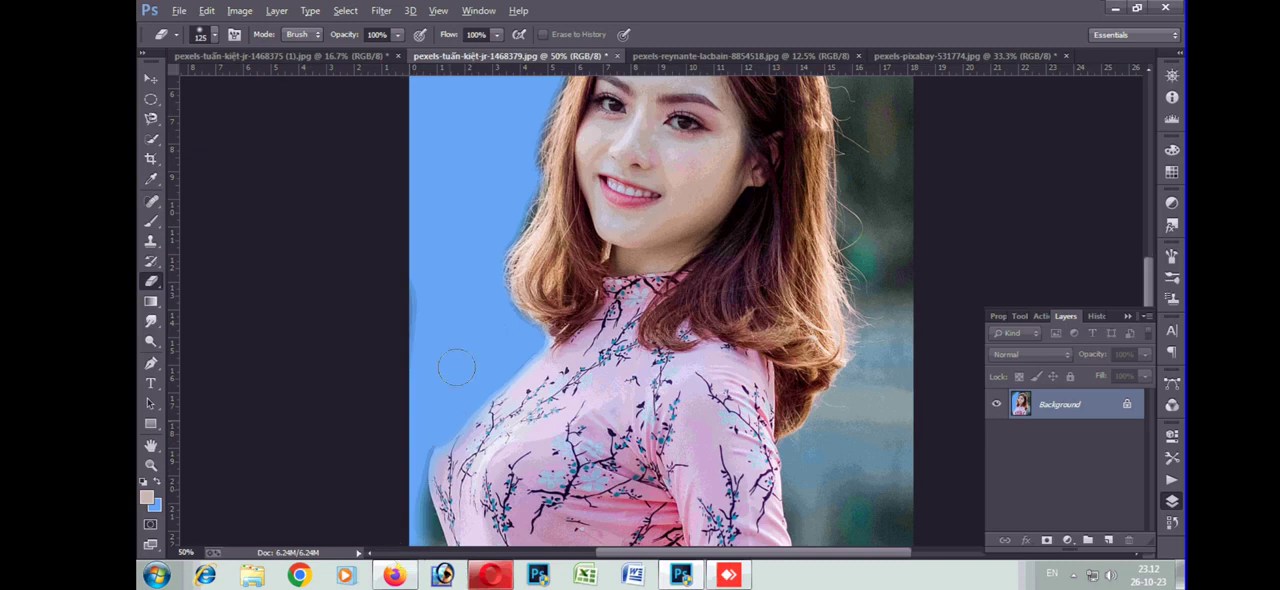
pyautogui.scroll(-5, 456, 368)
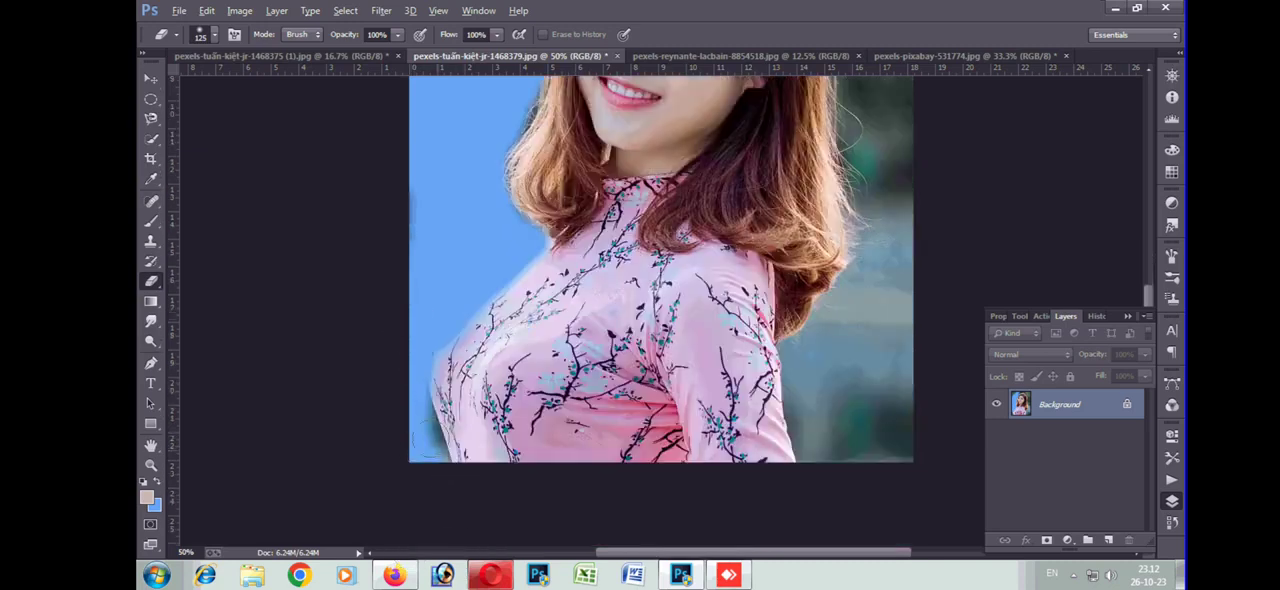
pyautogui.moveTo(394, 371); pyautogui.dragTo(434, 444)
# Erase the background in the photo's lower-right area and along the top above the woman's head to blue
pyautogui.moveTo(794, 338)
pyautogui.mouseDown()
pyautogui.moveTo(814, 457)
pyautogui.moveTo(830, 440)
pyautogui.moveTo(812, 380)
pyautogui.moveTo(868, 238)
pyautogui.moveTo(845, 430)
pyautogui.moveTo(863, 400)
pyautogui.moveTo(895, 440)
pyautogui.moveTo(888, 305)
pyautogui.mouseUp()
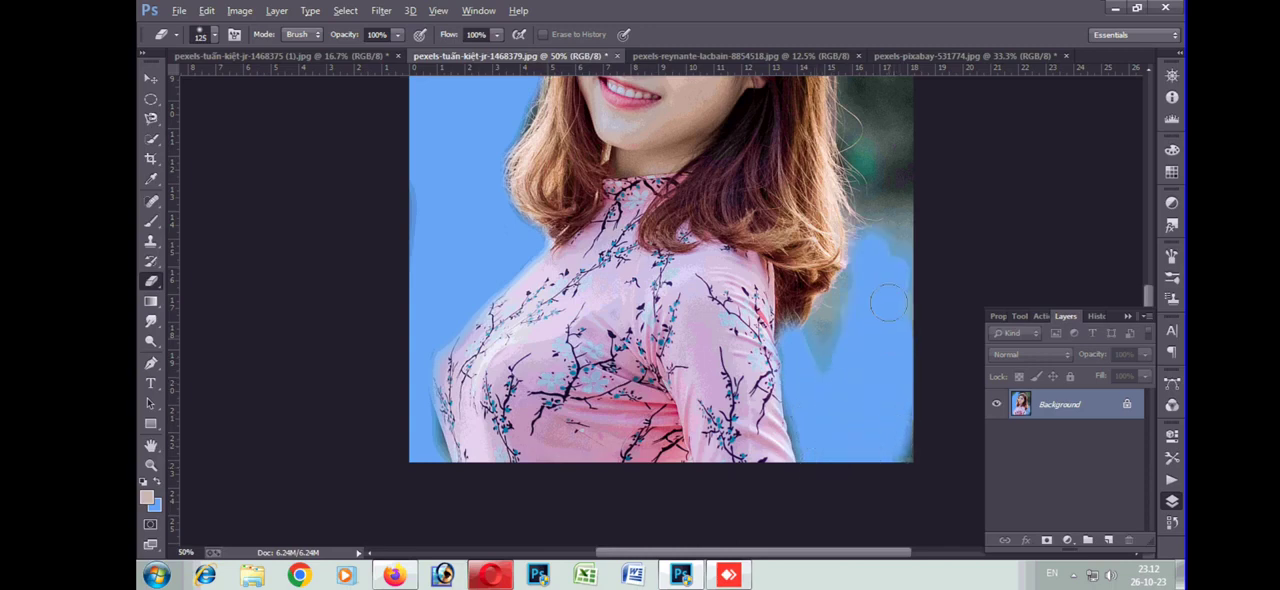
pyautogui.scroll(5, 814, 472)
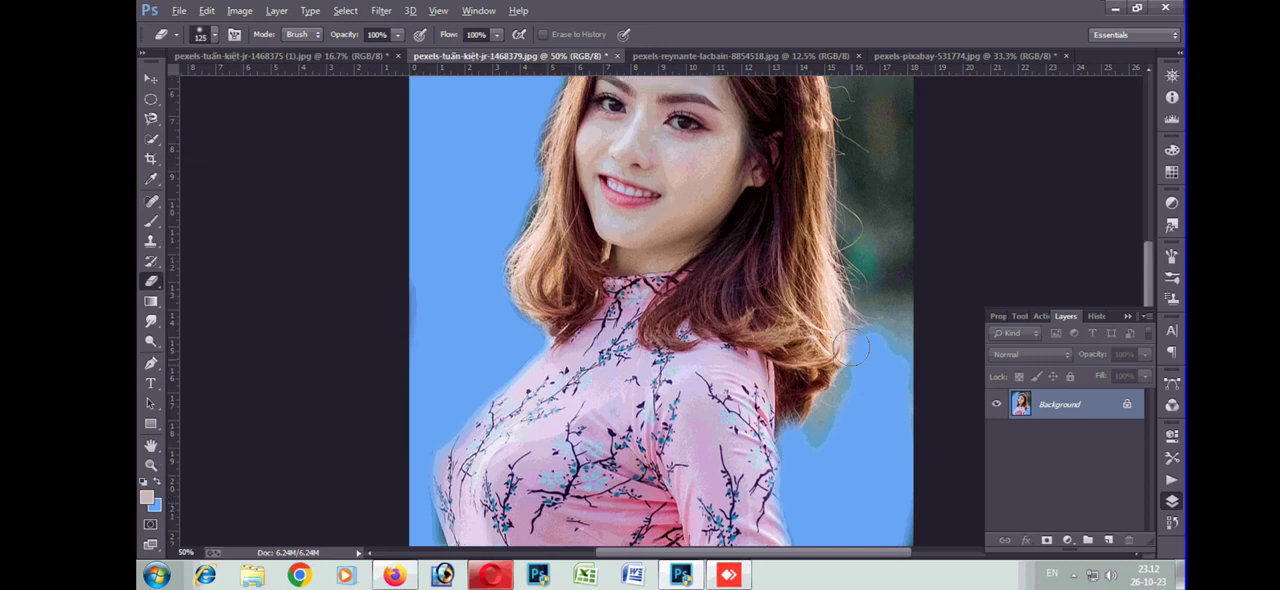
pyautogui.scroll(3, 835, 125)
pyautogui.moveTo(790, 155)
pyautogui.mouseDown()
pyautogui.moveTo(691, 152)
pyautogui.moveTo(627, 190)
pyautogui.moveTo(684, 154)
pyautogui.moveTo(771, 135)
pyautogui.moveTo(499, 193)
pyautogui.moveTo(387, 278)
pyautogui.moveTo(437, 275)
pyautogui.moveTo(524, 100)
pyautogui.moveTo(411, 120)
pyautogui.mouseUp()
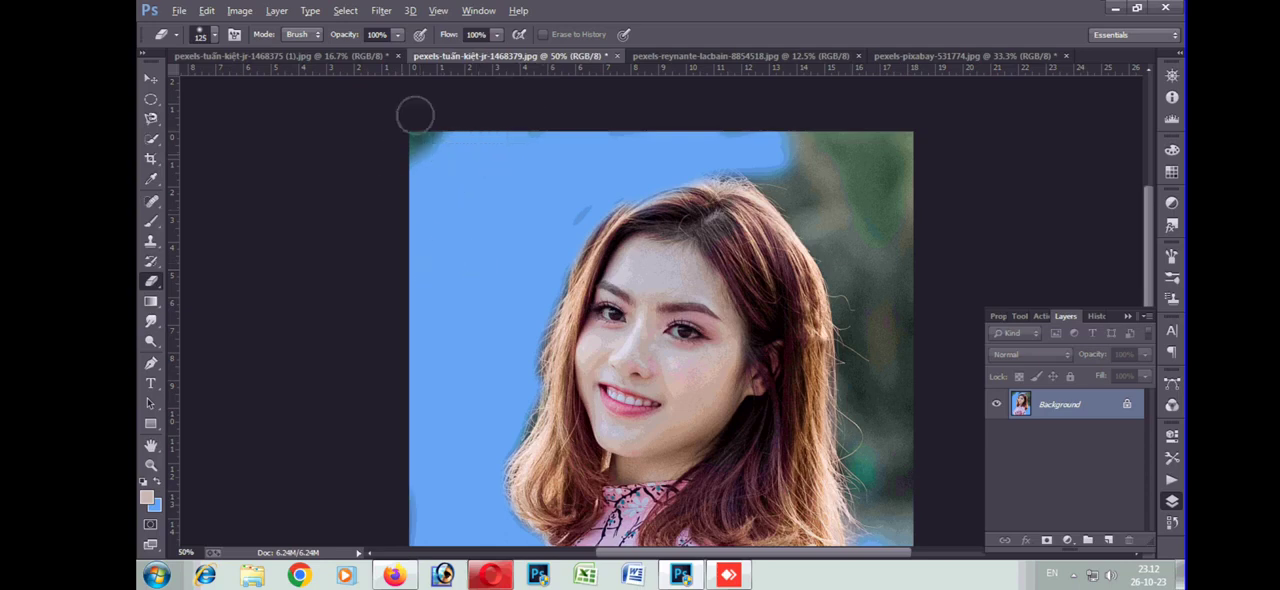
# Erase the remaining background to the right of the woman's hair and in the photo's upper-right corner to blue
pyautogui.moveTo(745, 175)
pyautogui.mouseDown()
pyautogui.moveTo(810, 195)
pyautogui.moveTo(845, 268)
pyautogui.moveTo(803, 190)
pyautogui.moveTo(831, 244)
pyautogui.moveTo(865, 385)
pyautogui.mouseUp()
pyautogui.scroll(-3, 865, 385)
pyautogui.moveTo(840, 155)
pyautogui.mouseDown()
pyautogui.moveTo(866, 250)
pyautogui.moveTo(866, 345)
pyautogui.moveTo(890, 335)
pyautogui.moveTo(885, 130)
pyautogui.moveTo(923, 214)
pyautogui.moveTo(911, 169)
pyautogui.mouseUp()
pyautogui.scroll(2, 884, 312)
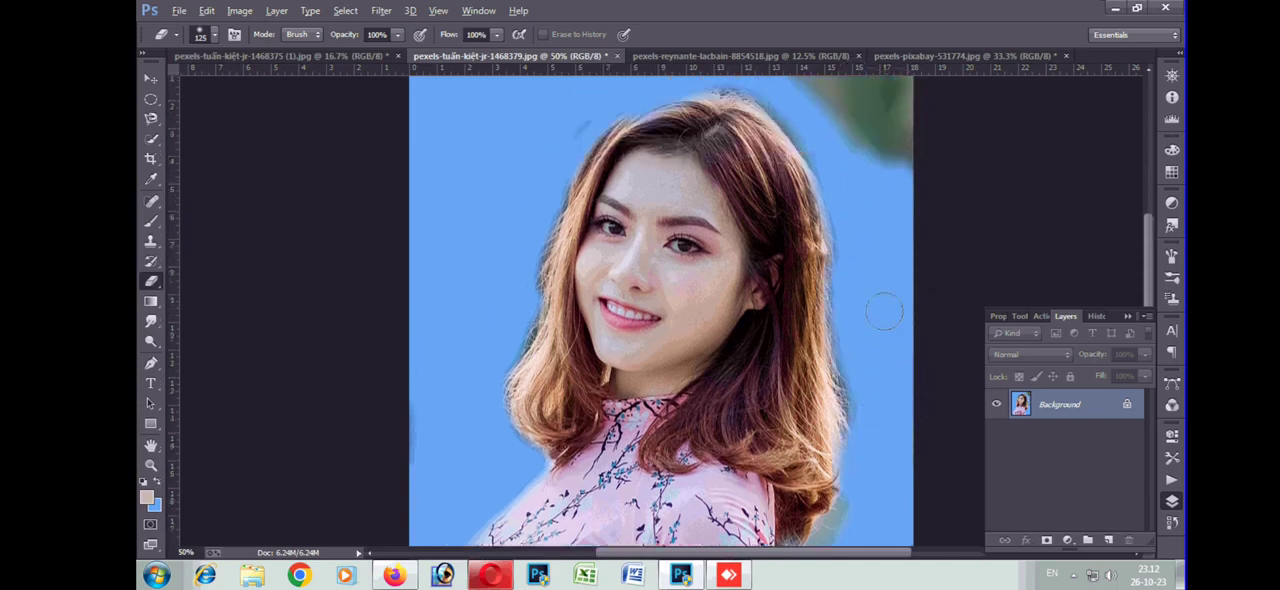
pyautogui.scroll(2, 884, 312)
pyautogui.moveTo(921, 262)
pyautogui.mouseDown()
pyautogui.moveTo(903, 155)
pyautogui.moveTo(912, 279)
pyautogui.moveTo(869, 212)
pyautogui.moveTo(838, 111)
pyautogui.moveTo(865, 114)
pyautogui.moveTo(893, 220)
pyautogui.moveTo(855, 206)
pyautogui.moveTo(790, 114)
pyautogui.moveTo(844, 200)
pyautogui.moveTo(799, 160)
pyautogui.mouseUp()
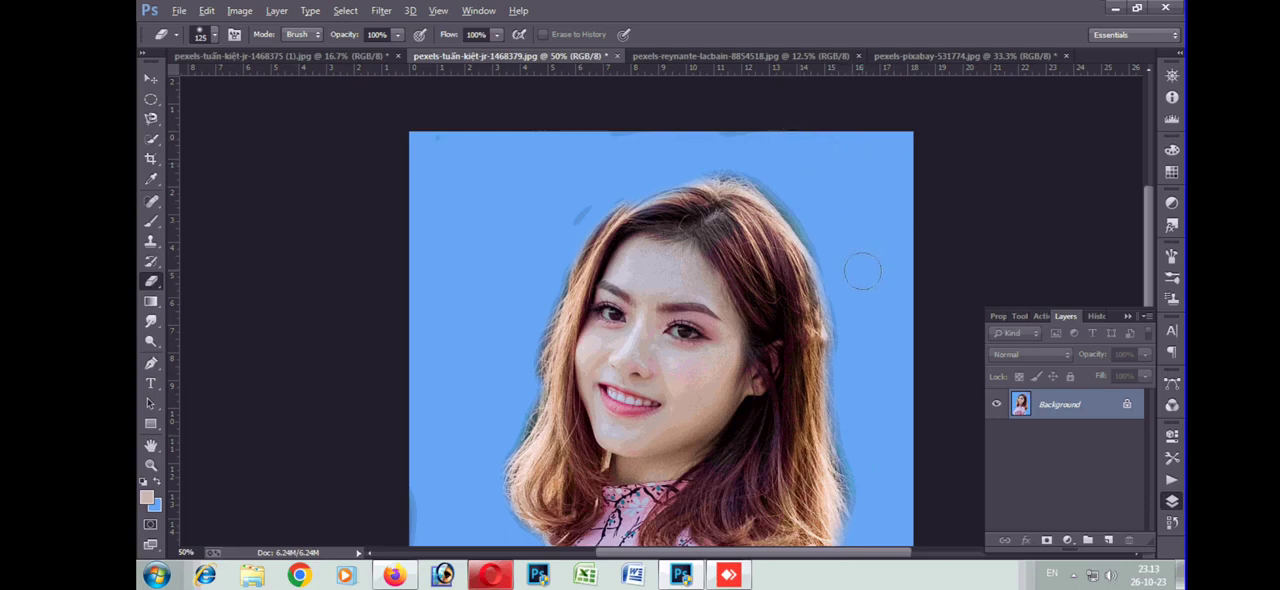
pyautogui.hotkey('ctrl', '-')
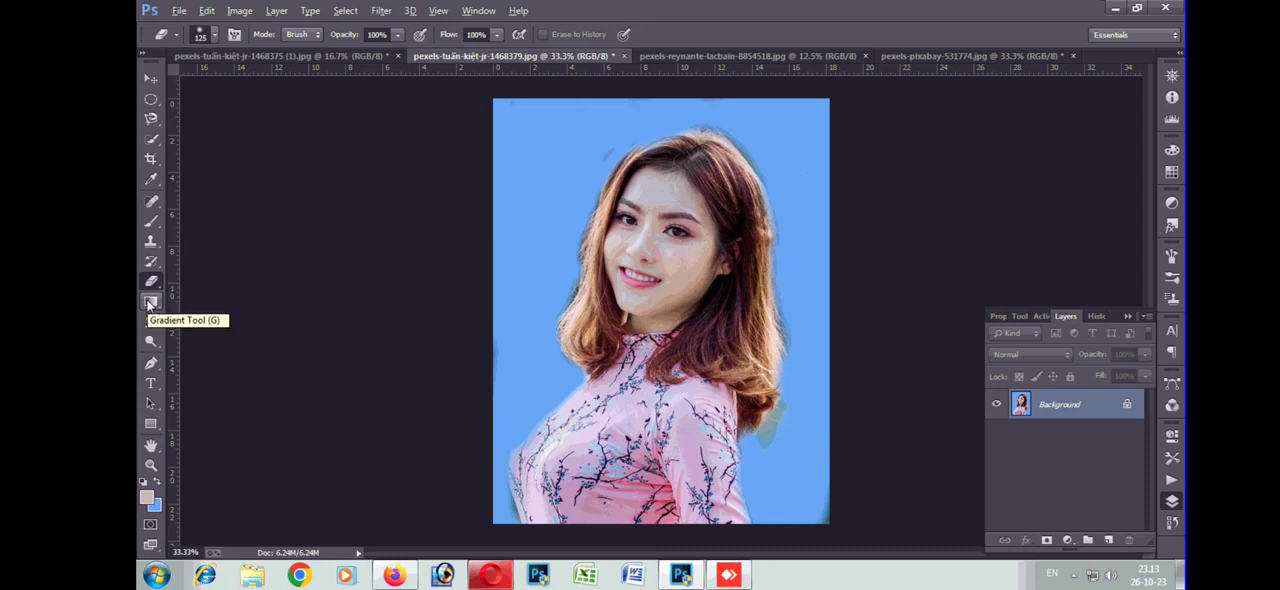
# Try a blue-red-yellow radial gradient in Soft Light mode from the photo's upper left towards the woman, and undo it
pyautogui.click(151, 303)
pyautogui.moveTo(449, 163); pyautogui.dragTo(616, 296)
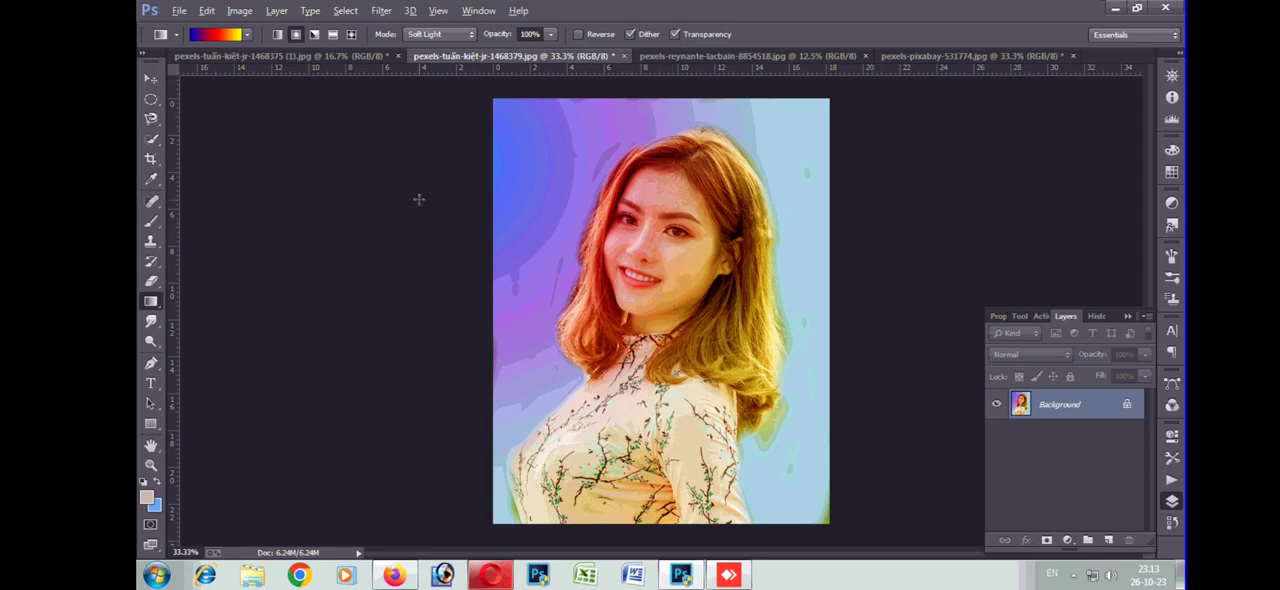
pyautogui.hotkey('ctrl', 'z')
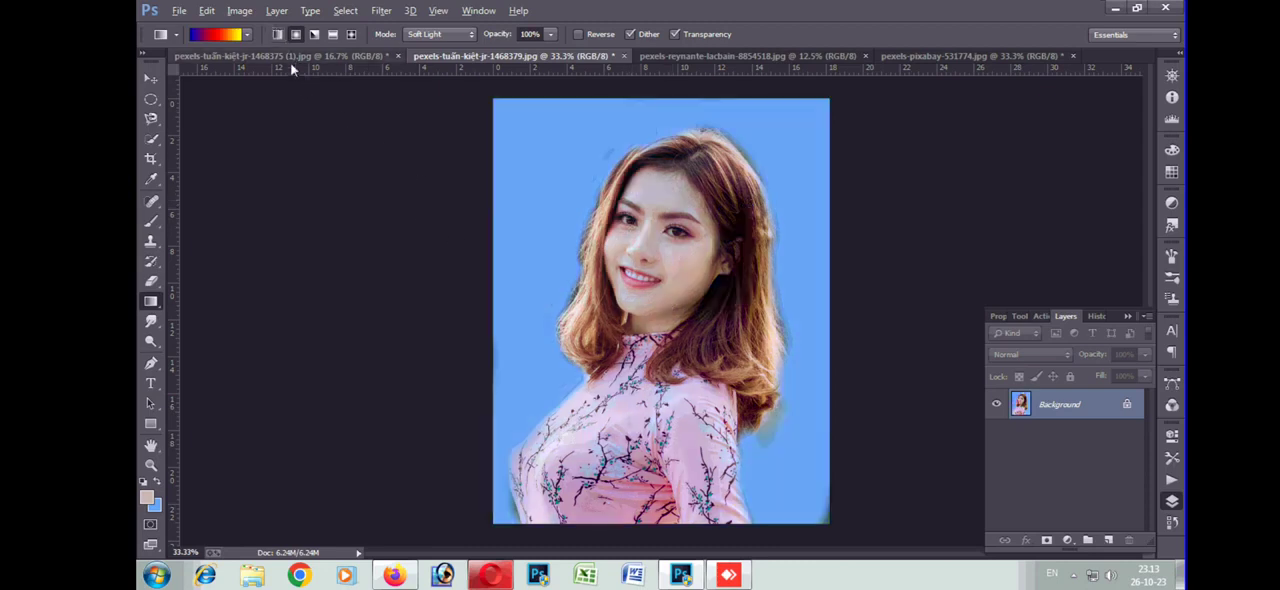
# Try the orange-yellow-orange gradient preset across the portrait from both upper corners in Soft Light mode, and undo both fills
pyautogui.click(247, 36)
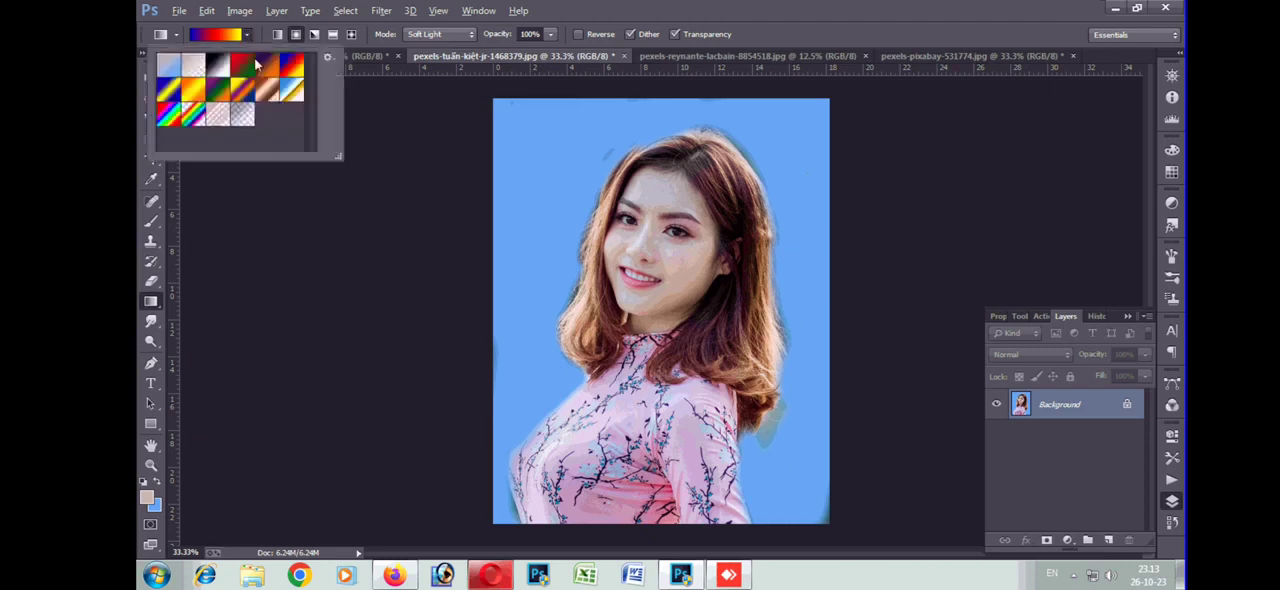
pyautogui.click(193, 96)
pyautogui.click(442, 144)
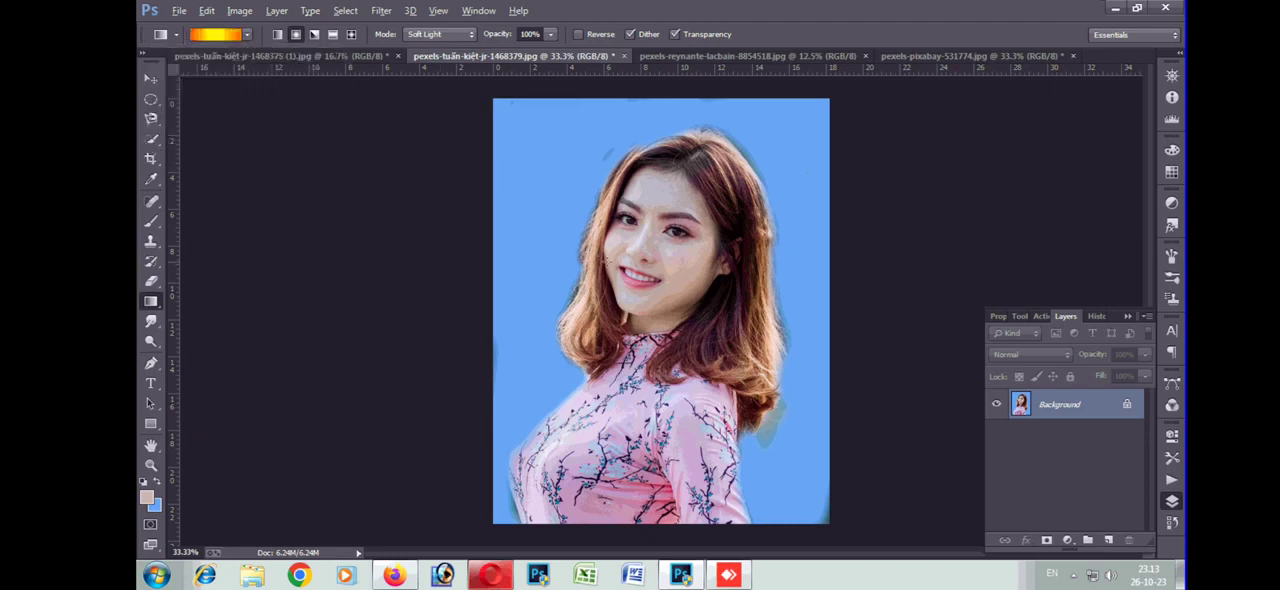
pyautogui.moveTo(442, 144); pyautogui.dragTo(607, 262)
pyautogui.moveTo(876, 171); pyautogui.dragTo(469, 436)
pyautogui.hotkey('ctrl', 'alt', 'z')
pyautogui.hotkey('ctrl', 'alt', 'z')
# Apply the red-green radial gradient in Soft Light mode, replacing a first pass with one from the photo's right side towards its lower left
pyautogui.click(248, 36)
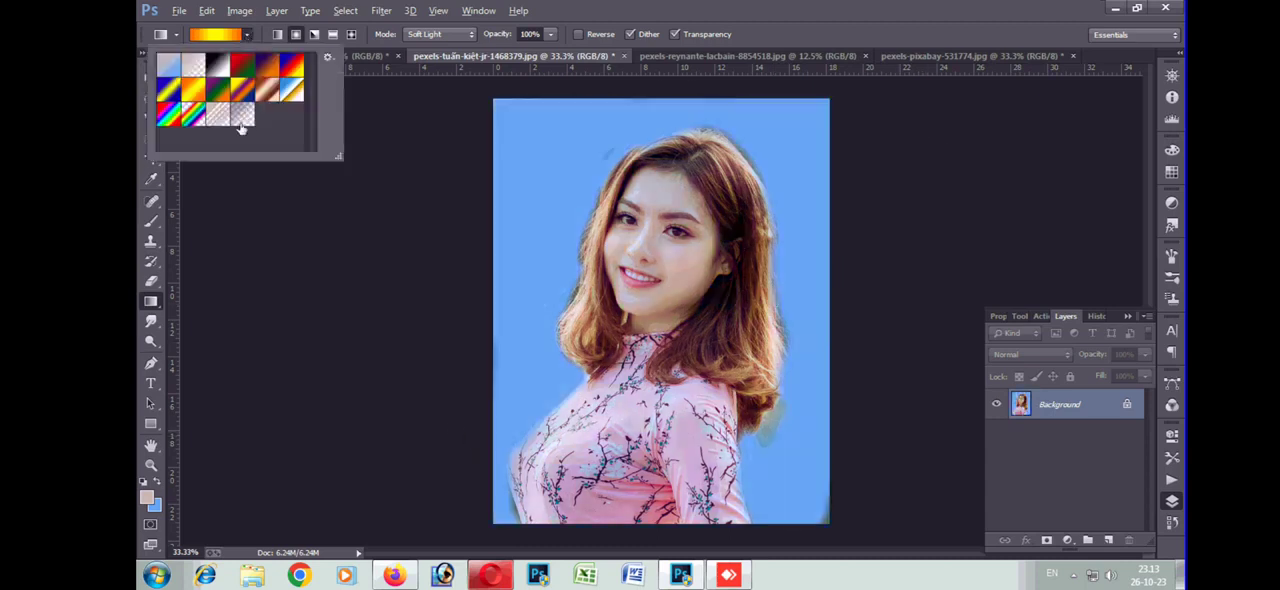
pyautogui.click(245, 68)
pyautogui.moveTo(470, 155); pyautogui.dragTo(720, 325)
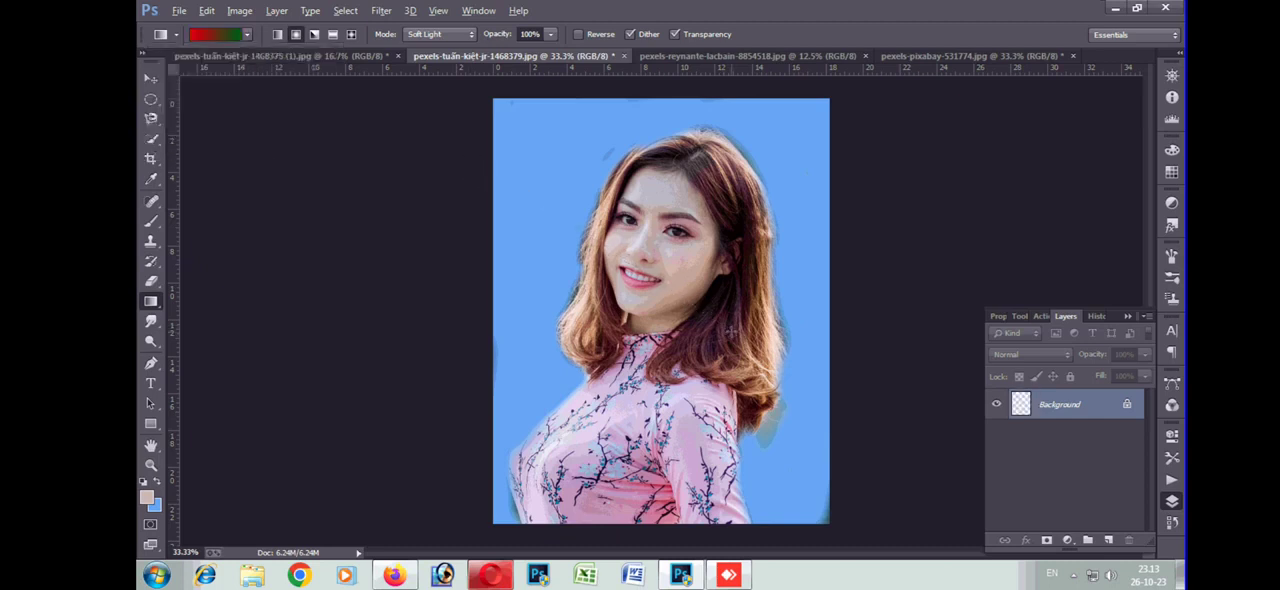
pyautogui.hotkey('ctrl', 'z')
pyautogui.moveTo(904, 242); pyautogui.dragTo(368, 505)
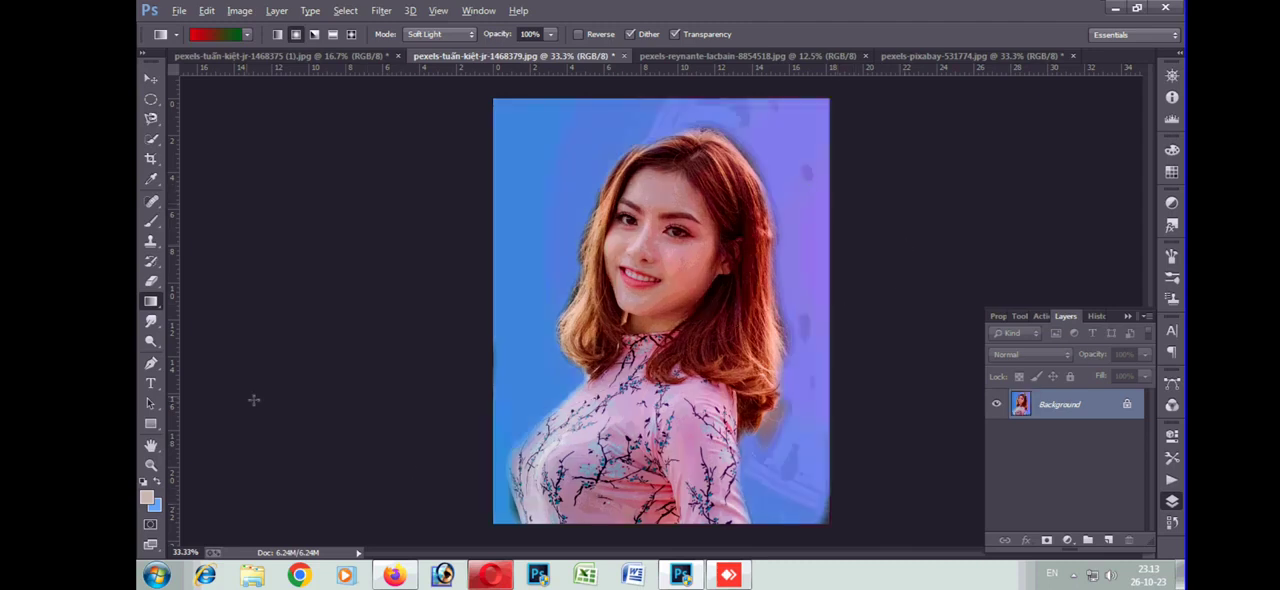
# Undo the red-green gradient and pick the Smudge tool for work on the face at 200% zoom
pyautogui.hotkey('ctrl', 'z')
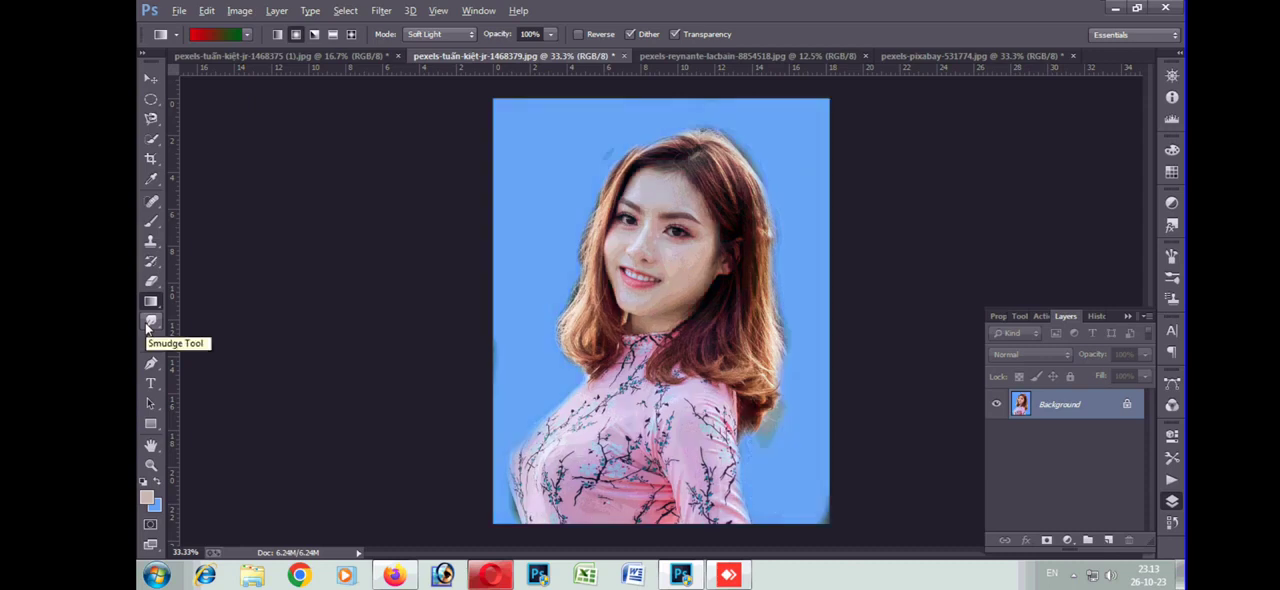
pyautogui.click(150, 322)
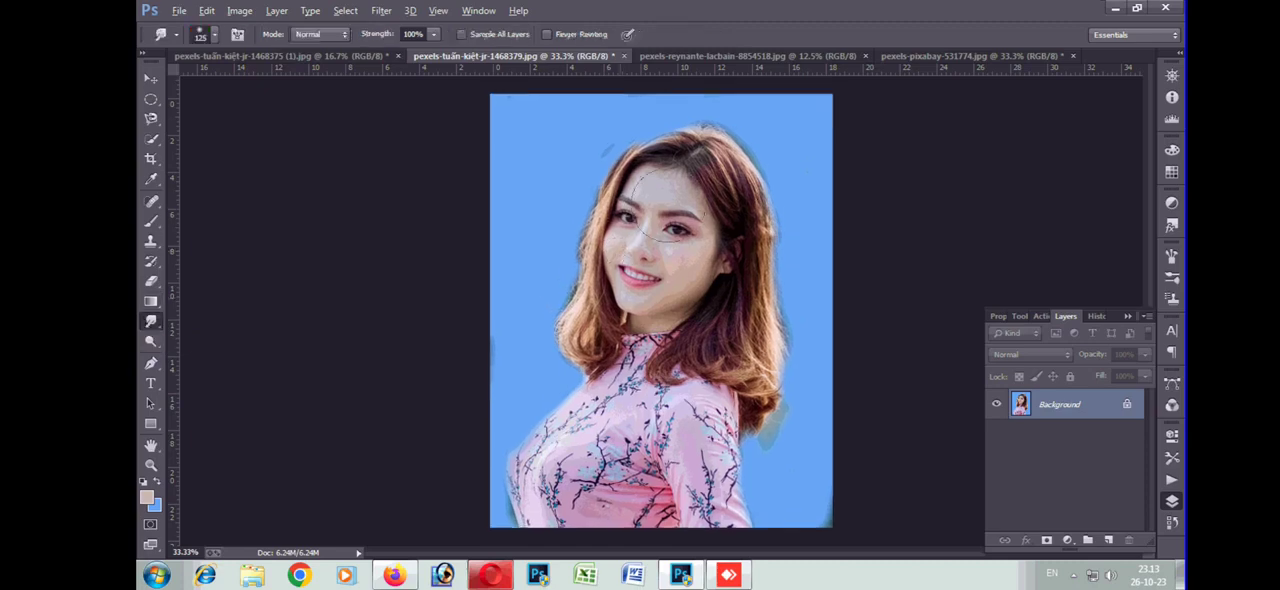
pyautogui.hotkey('ctrl', '+')
pyautogui.hotkey('ctrl', '+')
pyautogui.hotkey('ctrl', '+')
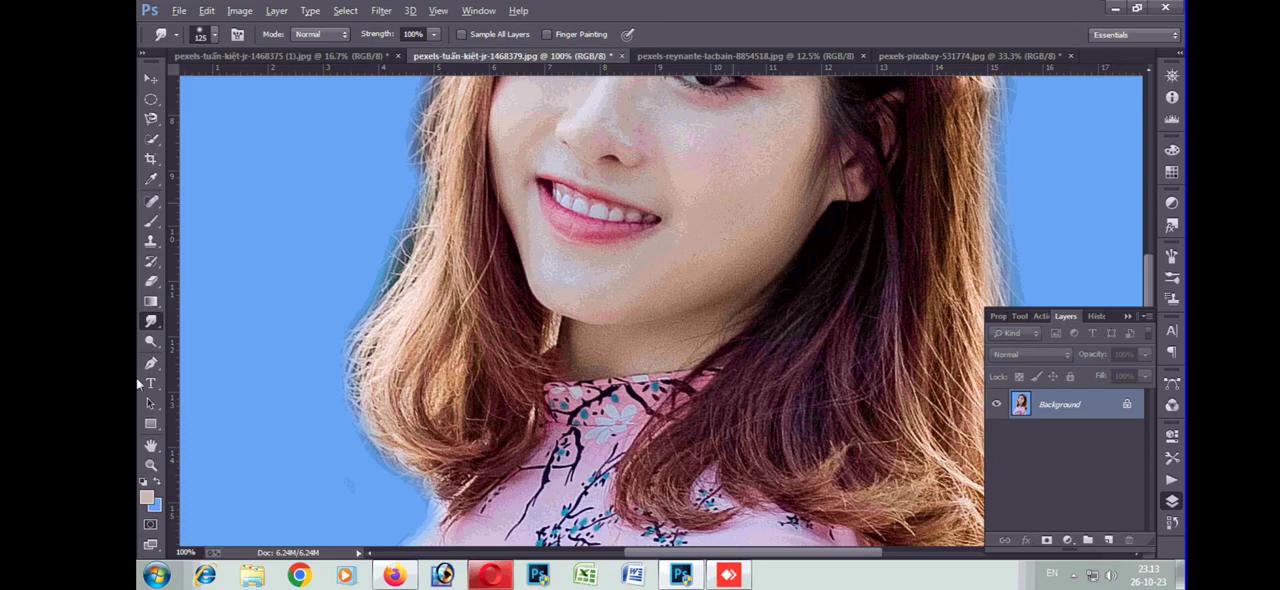
pyautogui.hotkey('ctrl', '+')
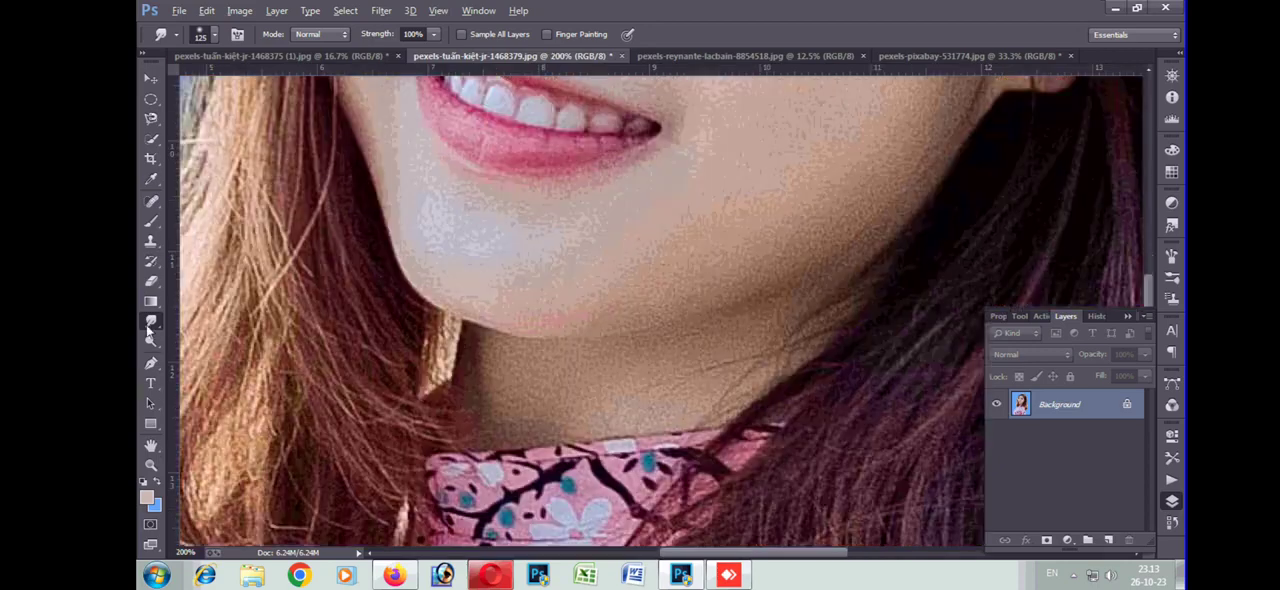
# Soften the skin on the woman's cheeks, around her nose and on her chin using the Blur tool with a 60 px brush
pyautogui.rightClick(149, 329)
pyautogui.click(212, 318)
pyautogui.press(']')
pyautogui.press(']')
pyautogui.press(']')
pyautogui.press(']')
pyautogui.press(']')
pyautogui.press(']')
pyautogui.press(']')
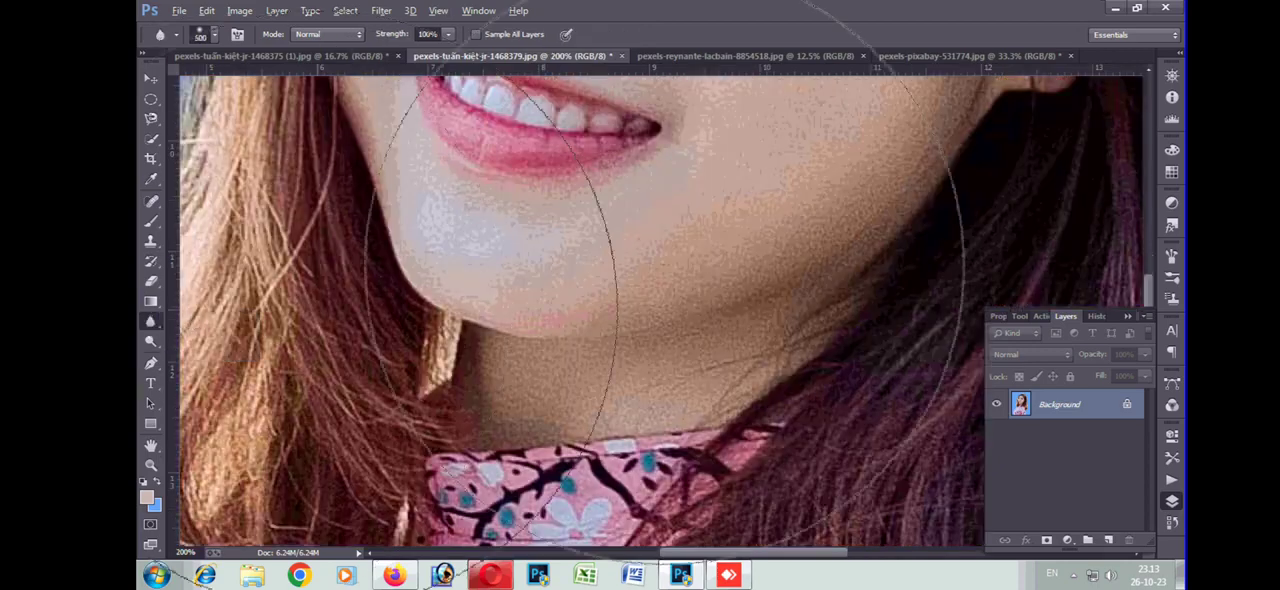
pyautogui.scroll(3, 662, 270)
pyautogui.scroll(2, 663, 280)
pyautogui.press('[')
pyautogui.press('[')
pyautogui.press('[')
pyautogui.press('[')
pyautogui.press('[')
pyautogui.press('[')
pyautogui.press('[')
pyautogui.press('[')
pyautogui.press('[')
pyautogui.press('[')
pyautogui.press('[')
pyautogui.press('[')
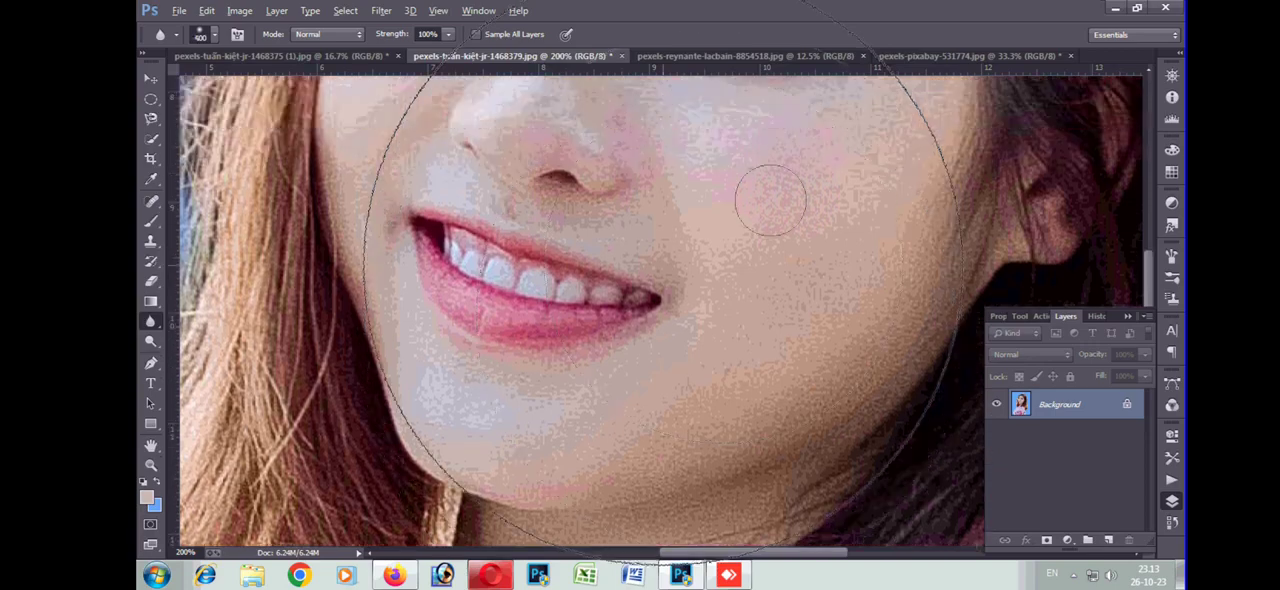
pyautogui.moveTo(755, 255)
pyautogui.mouseDown()
pyautogui.moveTo(819, 220)
pyautogui.moveTo(780, 194)
pyautogui.moveTo(783, 215)
pyautogui.moveTo(753, 223)
pyautogui.moveTo(744, 268)
pyautogui.moveTo(793, 186)
pyautogui.moveTo(833, 203)
pyautogui.moveTo(812, 287)
pyautogui.moveTo(881, 118)
pyautogui.moveTo(728, 339)
pyautogui.moveTo(799, 268)
pyautogui.moveTo(833, 322)
pyautogui.moveTo(591, 495)
pyautogui.moveTo(764, 384)
pyautogui.moveTo(654, 419)
pyautogui.moveTo(741, 381)
pyautogui.moveTo(673, 434)
pyautogui.moveTo(708, 390)
pyautogui.moveTo(492, 412)
pyautogui.moveTo(752, 351)
pyautogui.moveTo(532, 429)
pyautogui.moveTo(567, 462)
pyautogui.moveTo(451, 385)
pyautogui.moveTo(495, 459)
pyautogui.moveTo(703, 386)
pyautogui.moveTo(803, 258)
pyautogui.mouseUp()
pyautogui.scroll(5, 775, 218)
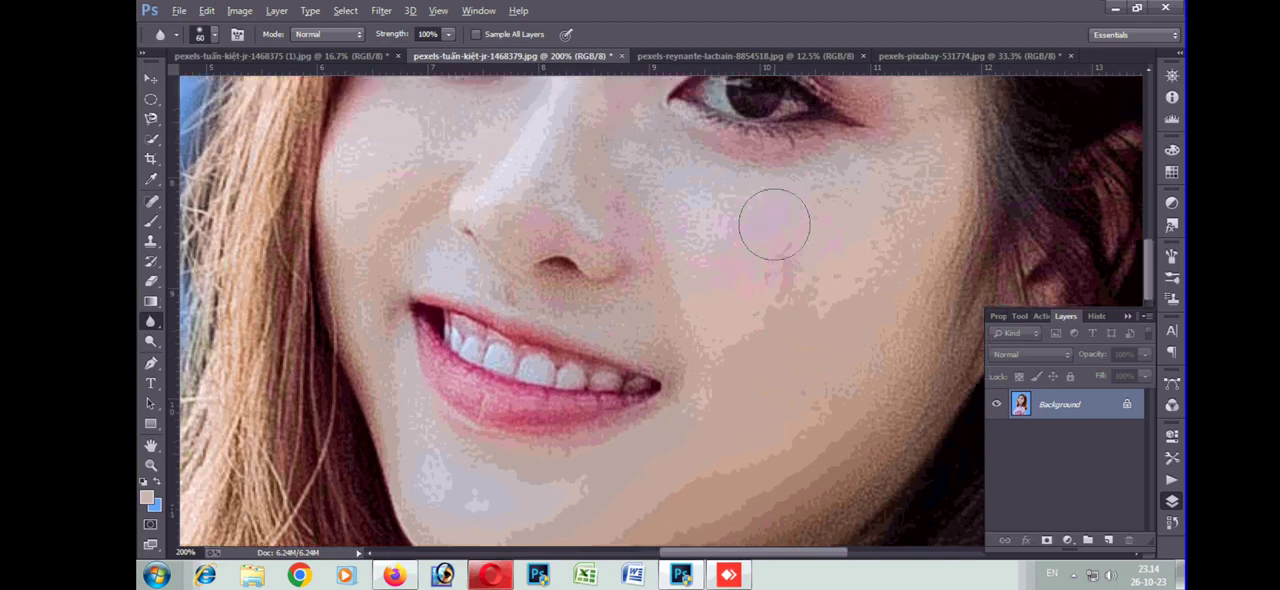
pyautogui.moveTo(576, 200)
pyautogui.mouseDown()
pyautogui.moveTo(670, 290)
pyautogui.moveTo(724, 312)
pyautogui.moveTo(689, 338)
pyautogui.moveTo(613, 307)
pyautogui.moveTo(601, 200)
pyautogui.moveTo(587, 227)
pyautogui.moveTo(582, 199)
pyautogui.moveTo(634, 334)
pyautogui.moveTo(587, 329)
pyautogui.moveTo(523, 288)
pyautogui.moveTo(443, 306)
pyautogui.moveTo(515, 237)
pyautogui.moveTo(435, 304)
pyautogui.moveTo(401, 314)
pyautogui.moveTo(415, 256)
pyautogui.moveTo(409, 299)
pyautogui.mouseUp()
pyautogui.hotkey('ctrl', 'z')
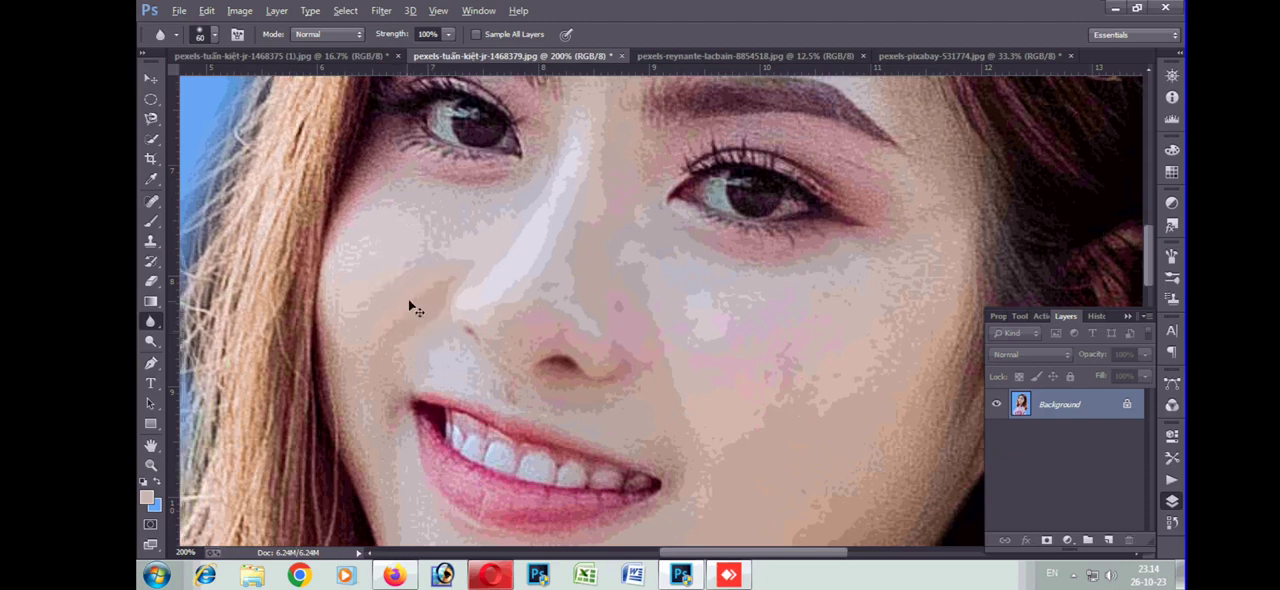
pyautogui.hotkey('ctrl', 'alt', 'z')
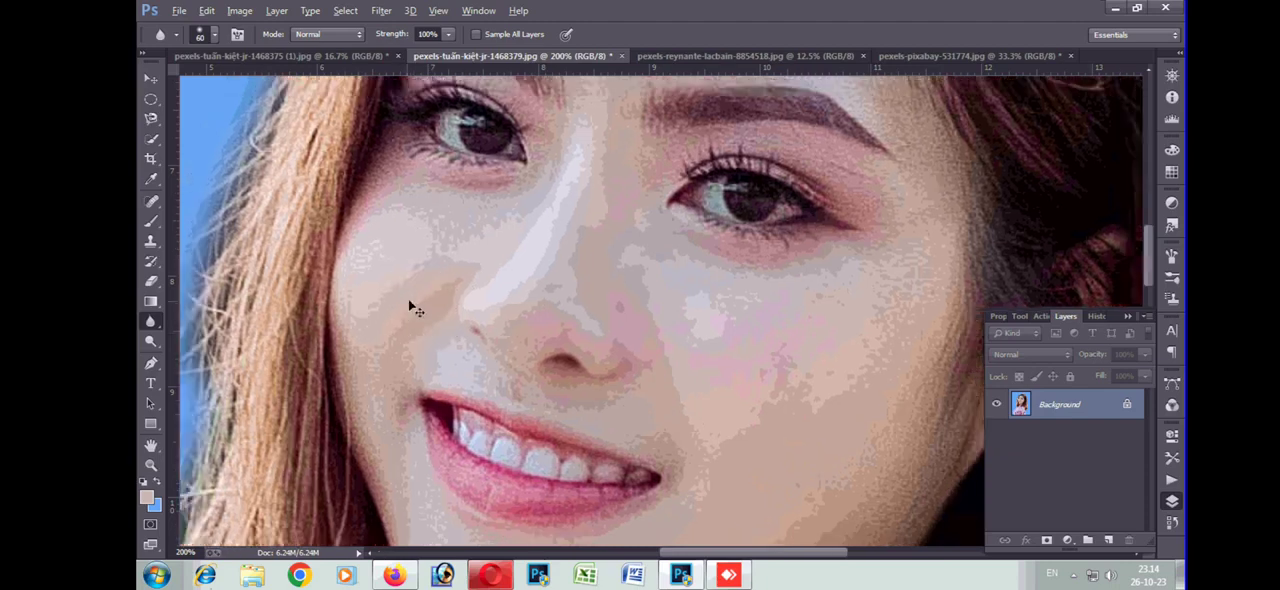
# Lighten the skin of the woman's face using the Dodge tool with a 200 px brush
pyautogui.hotkey('ctrl', '-')
pyautogui.hotkey('ctrl', '-')
pyautogui.hotkey('ctrl', '-')
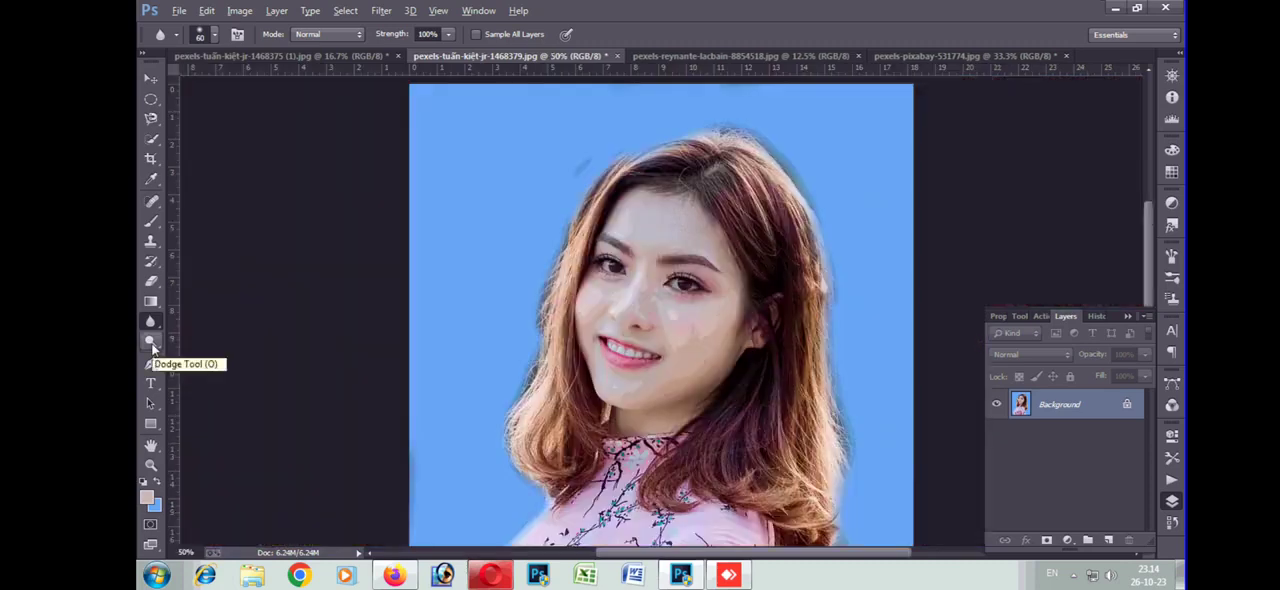
pyautogui.click(150, 341)
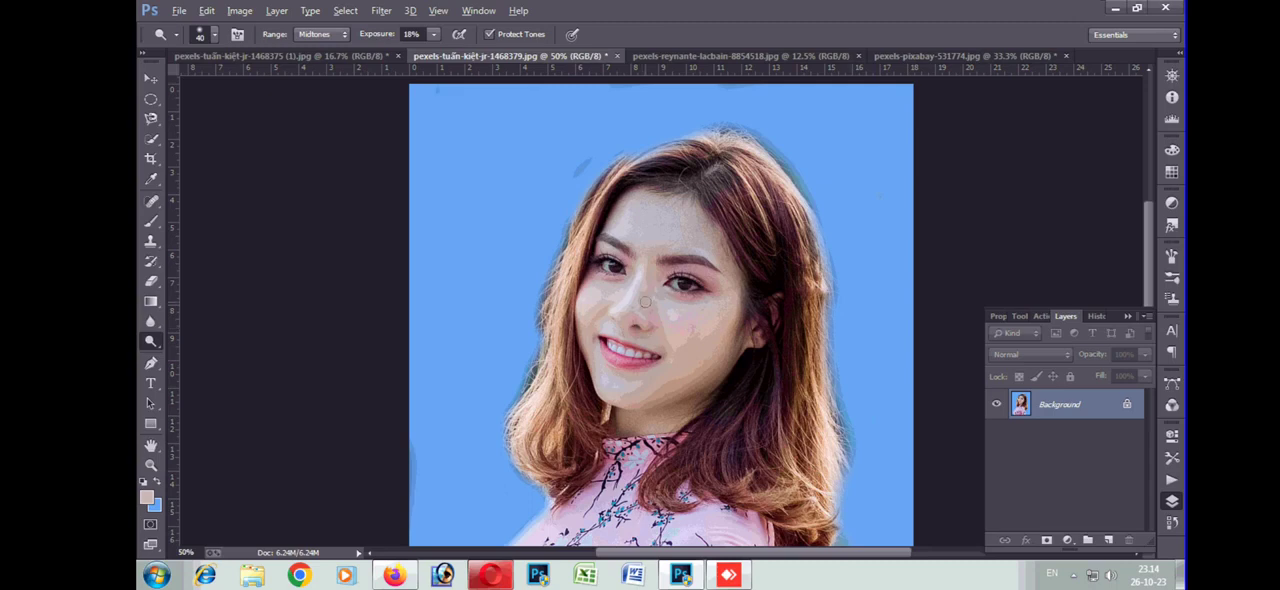
pyautogui.press(']')
pyautogui.press(']')
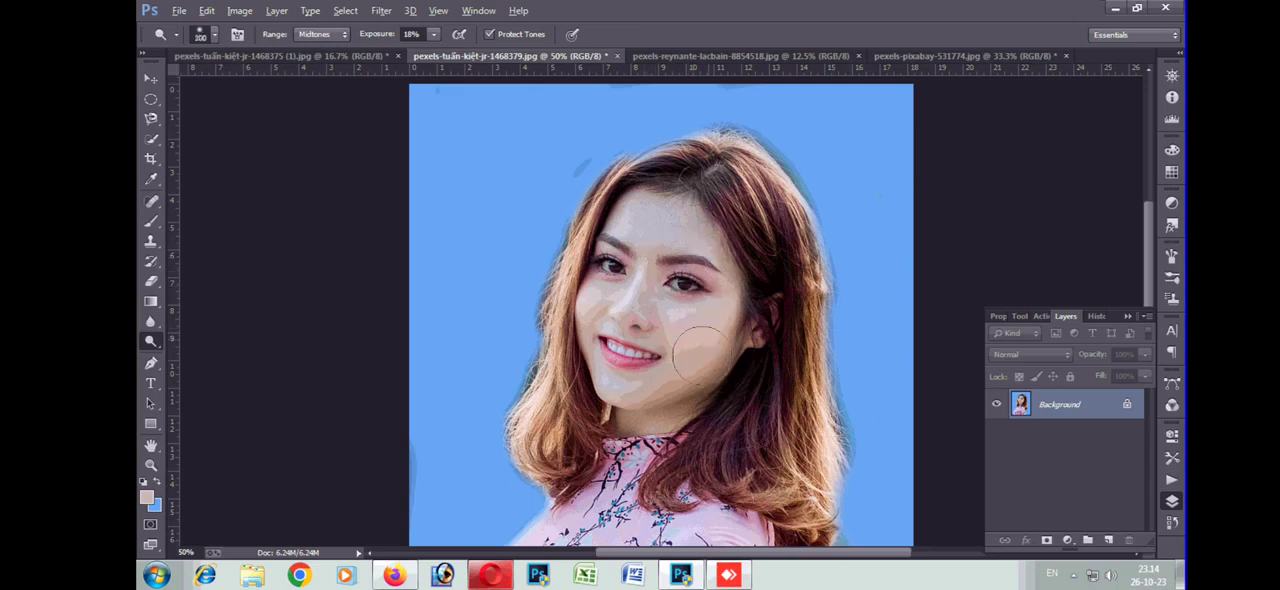
pyautogui.press(']')
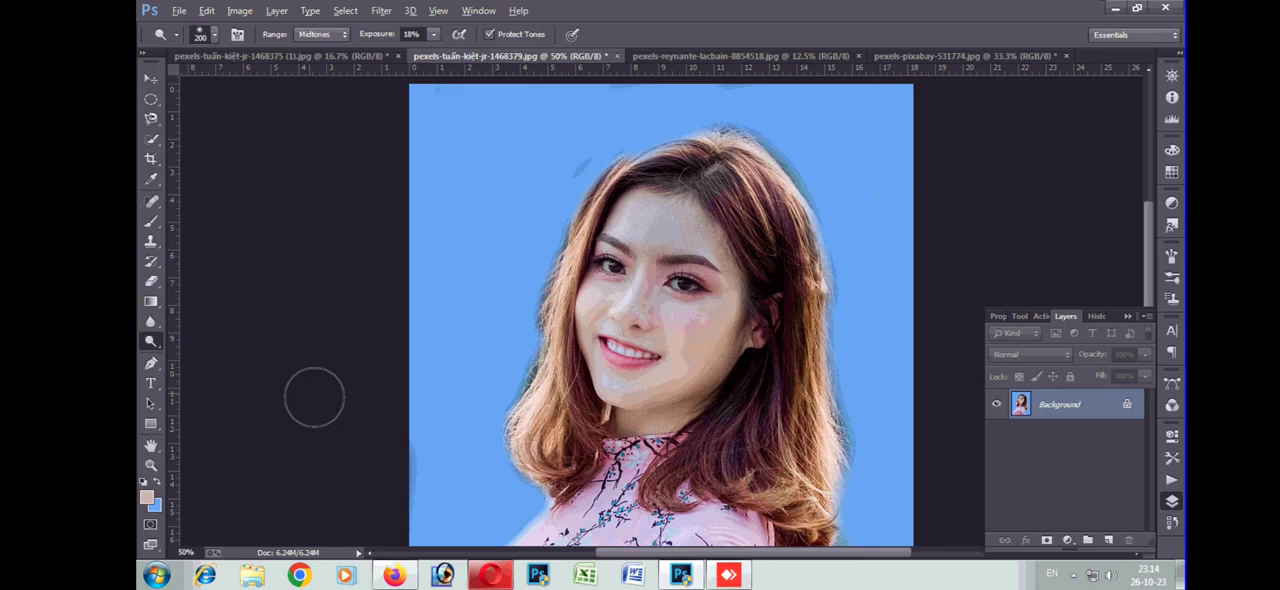
# Try a curved Pen path from the dress's lower-left edge up to the hair, and discard it
pyautogui.hotkey('ctrl', '-')
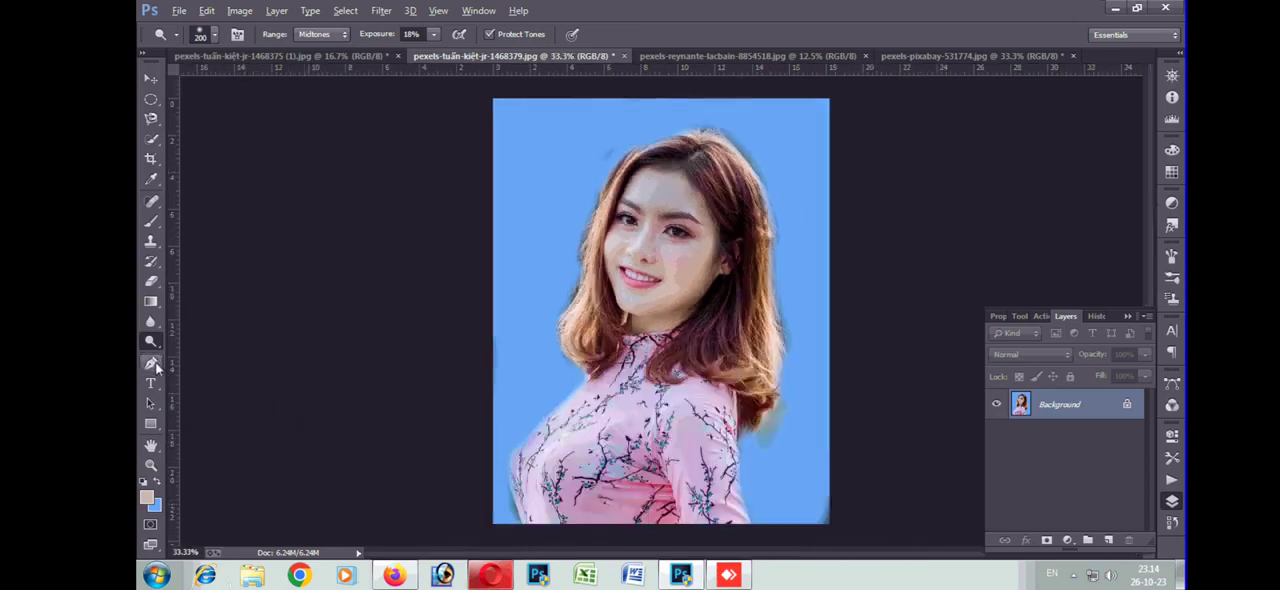
pyautogui.click(151, 364)
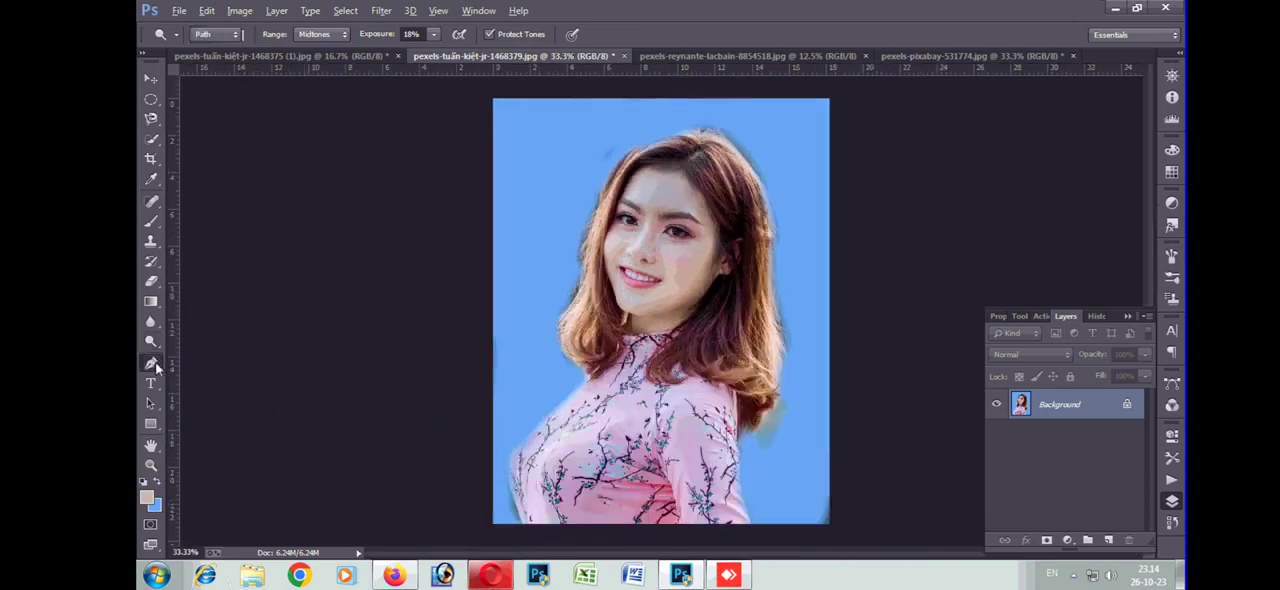
pyautogui.click(502, 483)
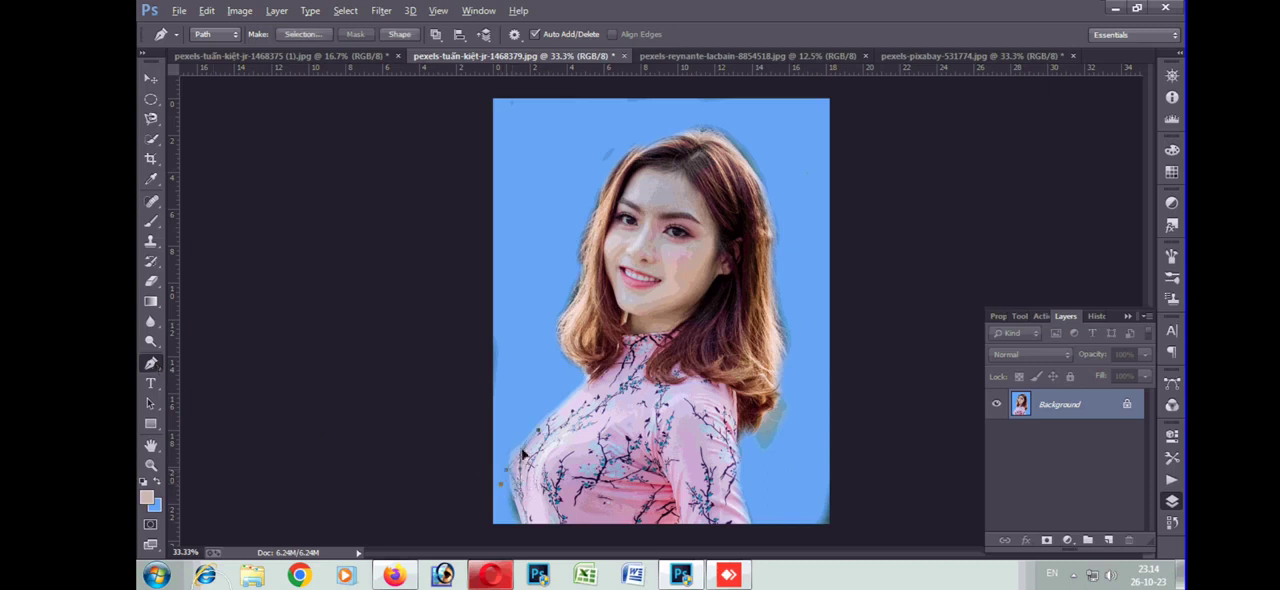
pyautogui.click(575, 377)
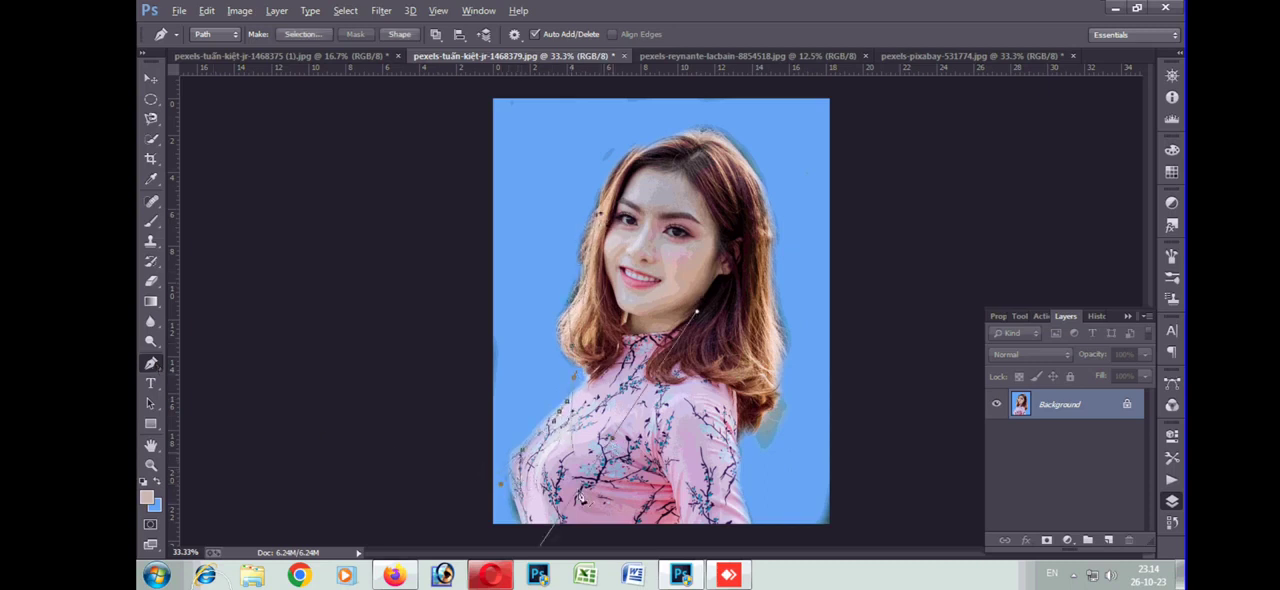
pyautogui.press('Escape')
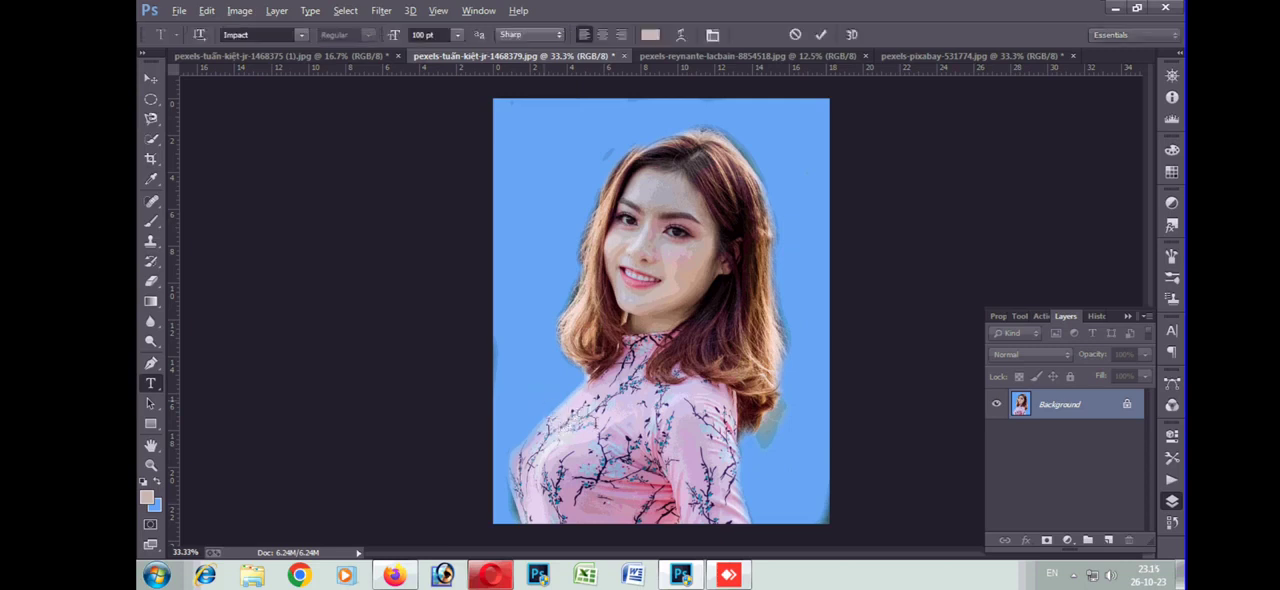
# Try a line of random letters in 100 pt Impact across the woman's chest, and delete the text layer
pyautogui.click(545, 408)
pyautogui.write('gfgdfgdfgfgfgfgfdgfgf')
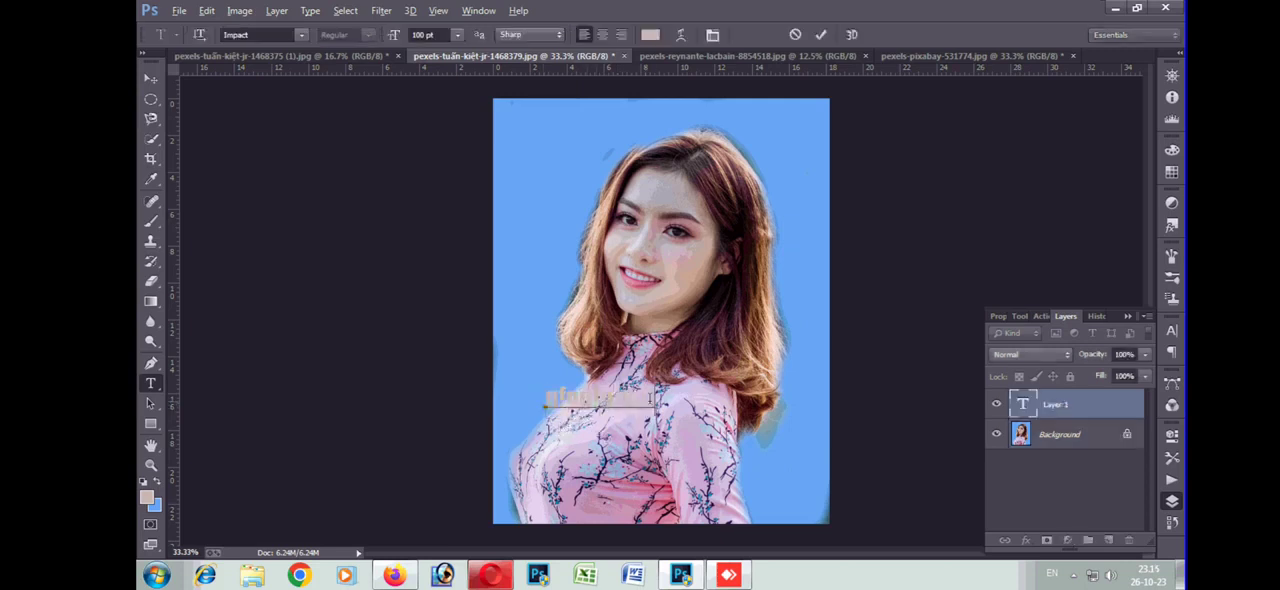
pyautogui.write('fg')
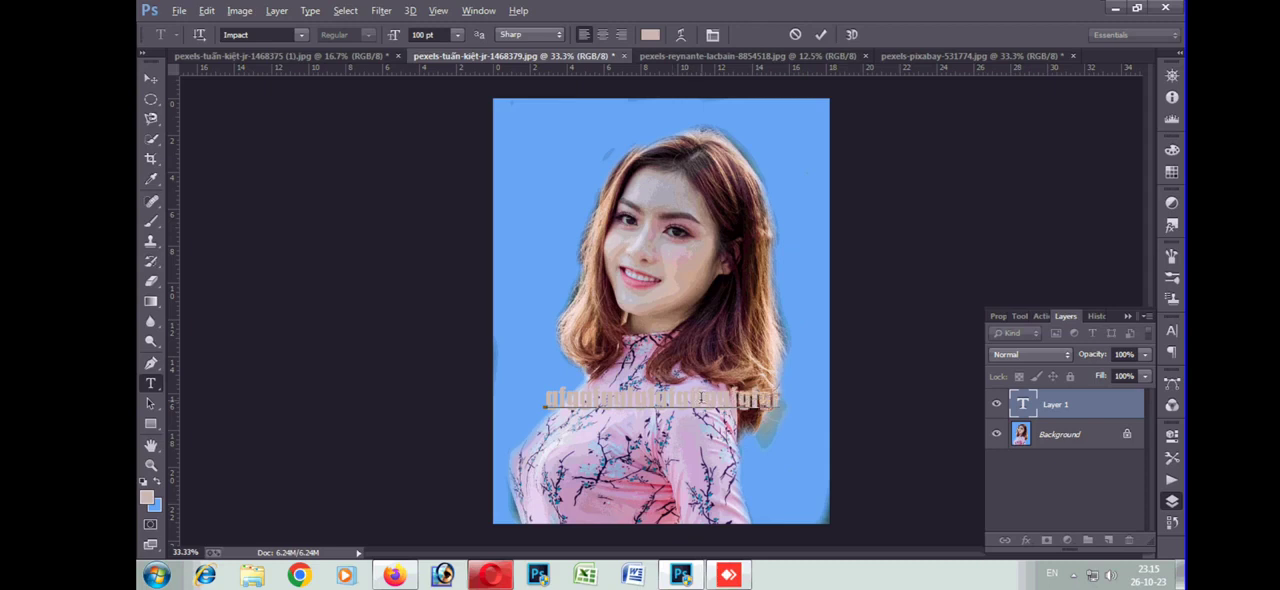
pyautogui.click(150, 78)
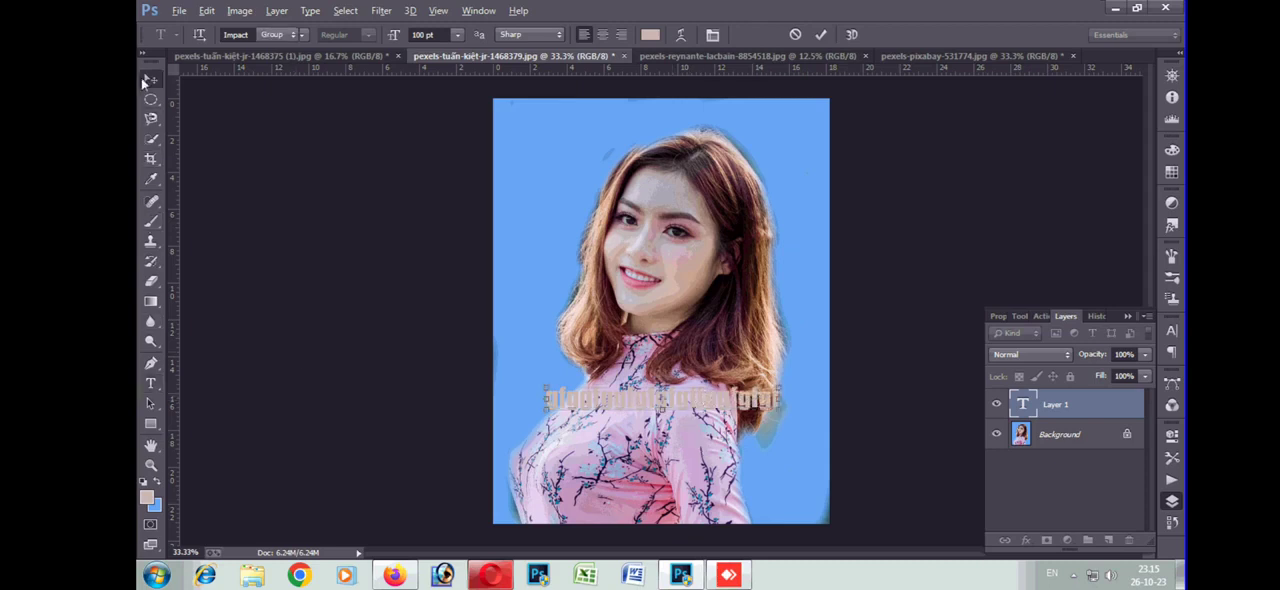
pyautogui.click(1130, 539)
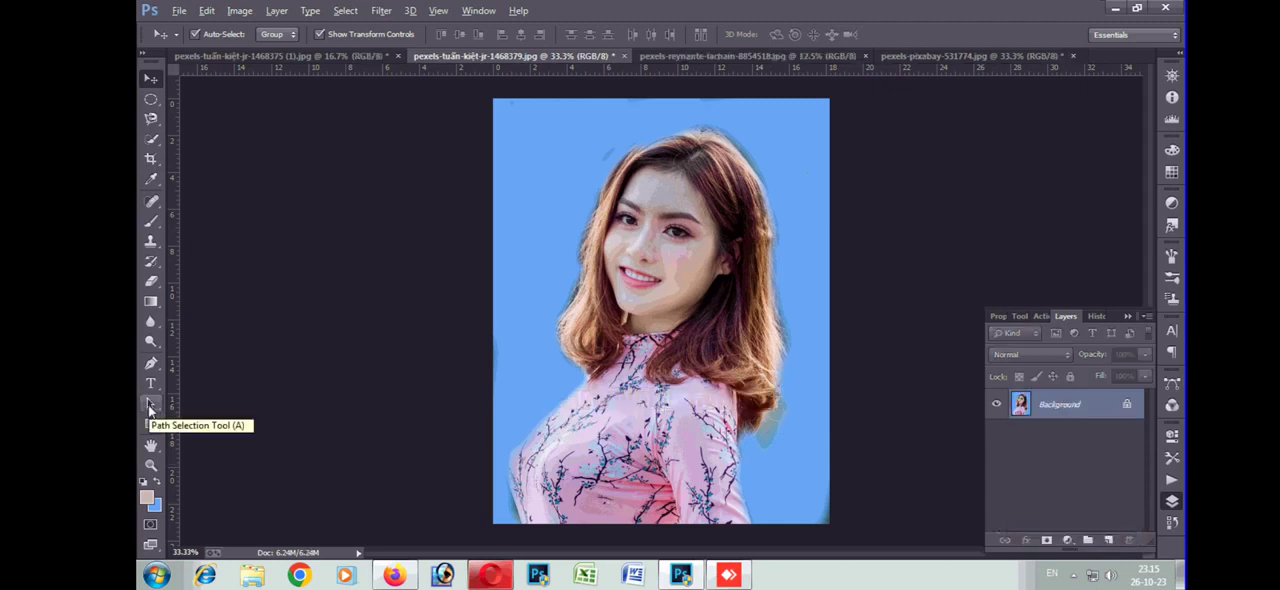
# Show the Path Selection tool, pan around the enlarged face with the Hand tool, and return to the whole photo at 33.3%
pyautogui.click(150, 407)
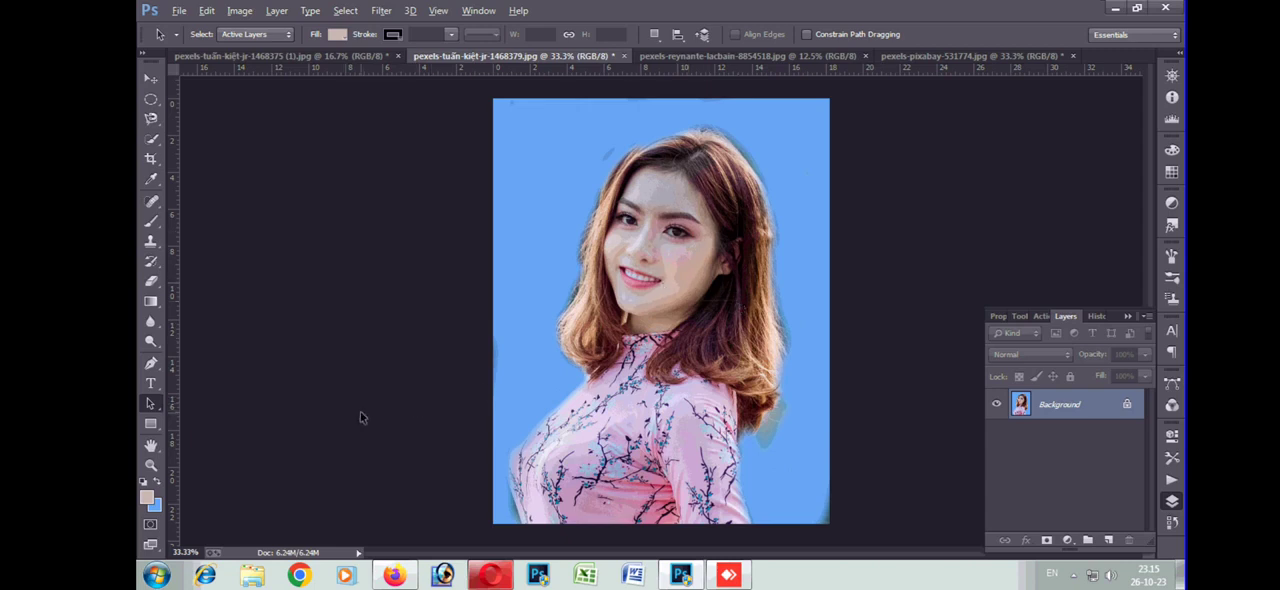
pyautogui.click(150, 447)
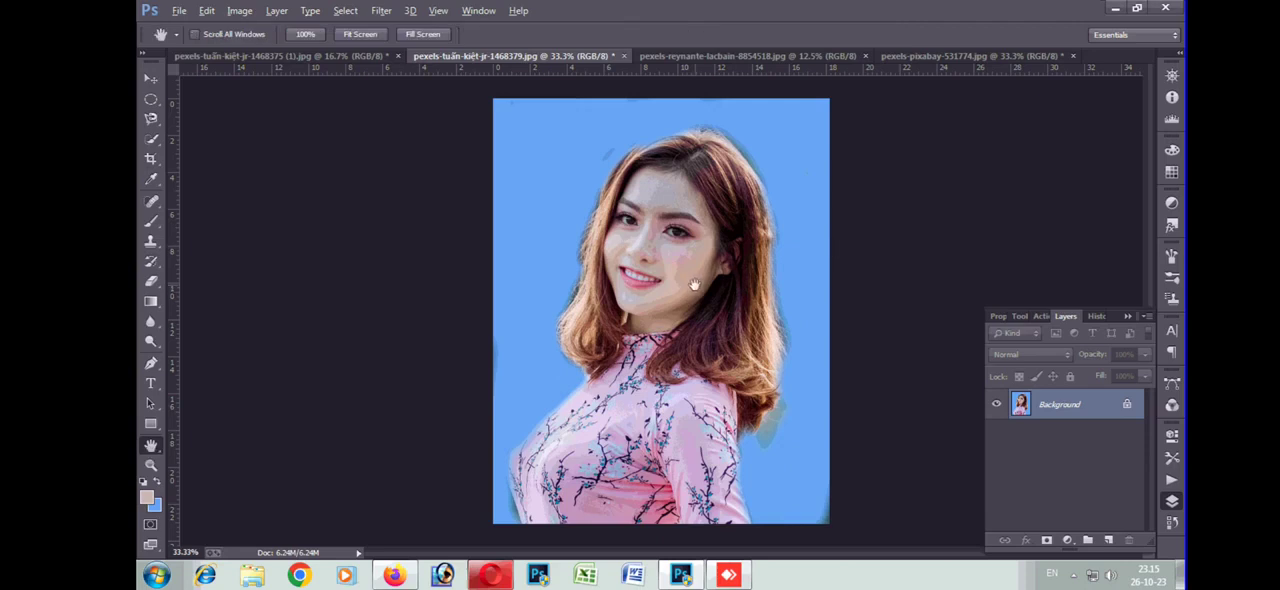
pyautogui.scroll(4, 694, 285)
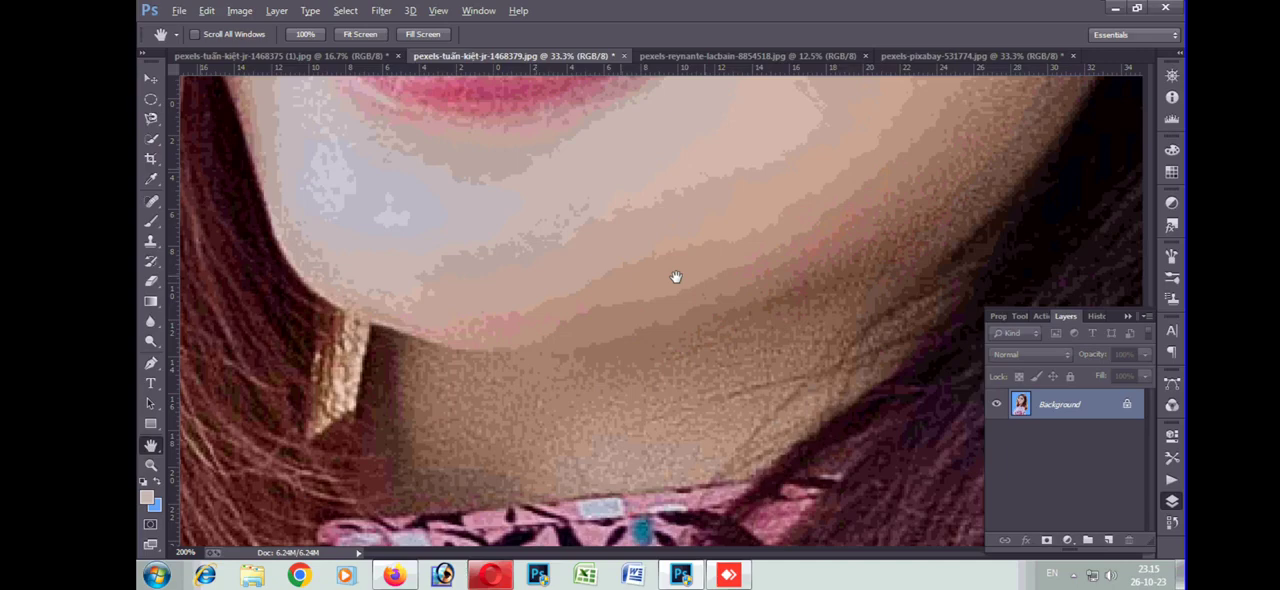
pyautogui.moveTo(400, 239); pyautogui.dragTo(654, 588)
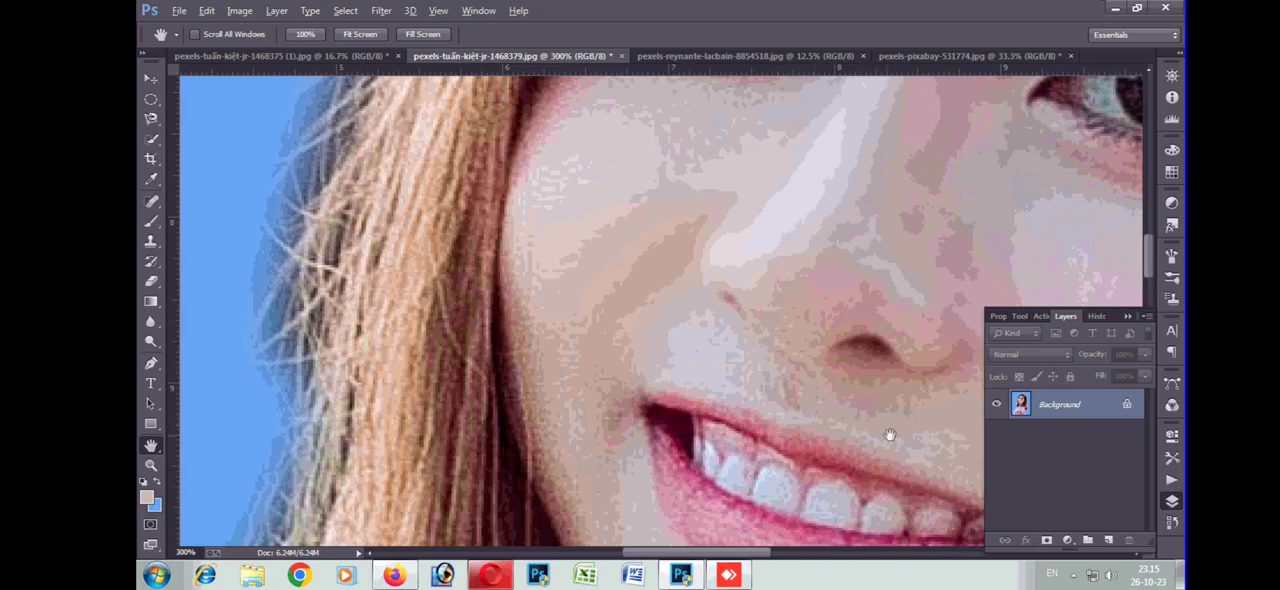
pyautogui.moveTo(535, 230); pyautogui.dragTo(471, 185)
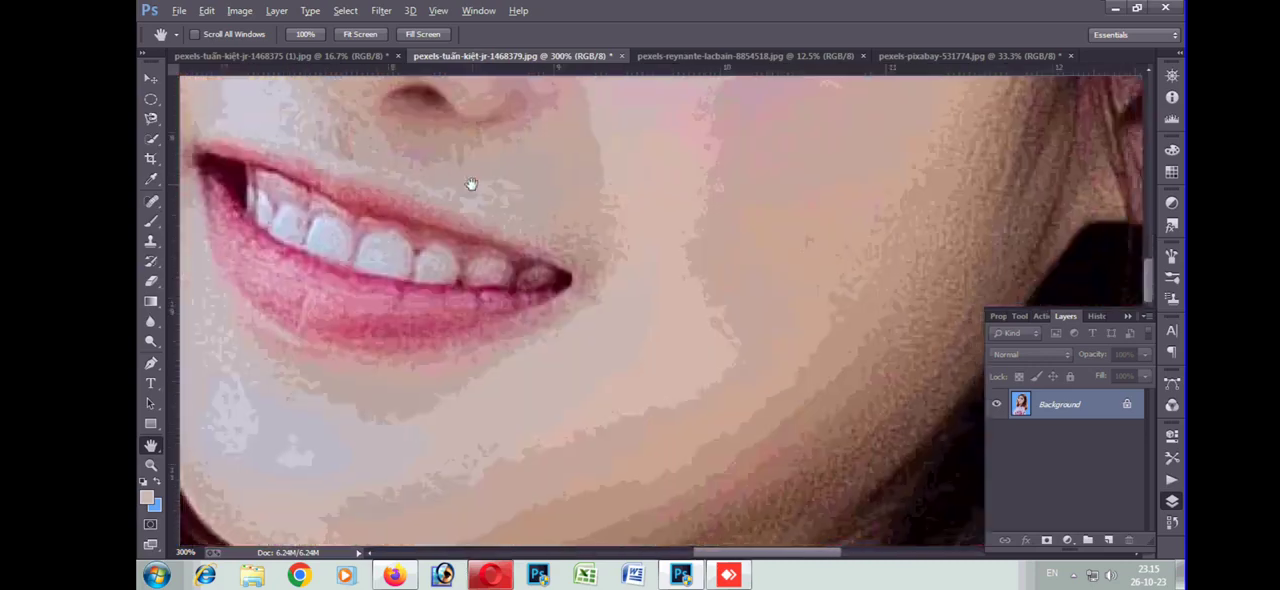
pyautogui.hotkey('ctrl', '-')
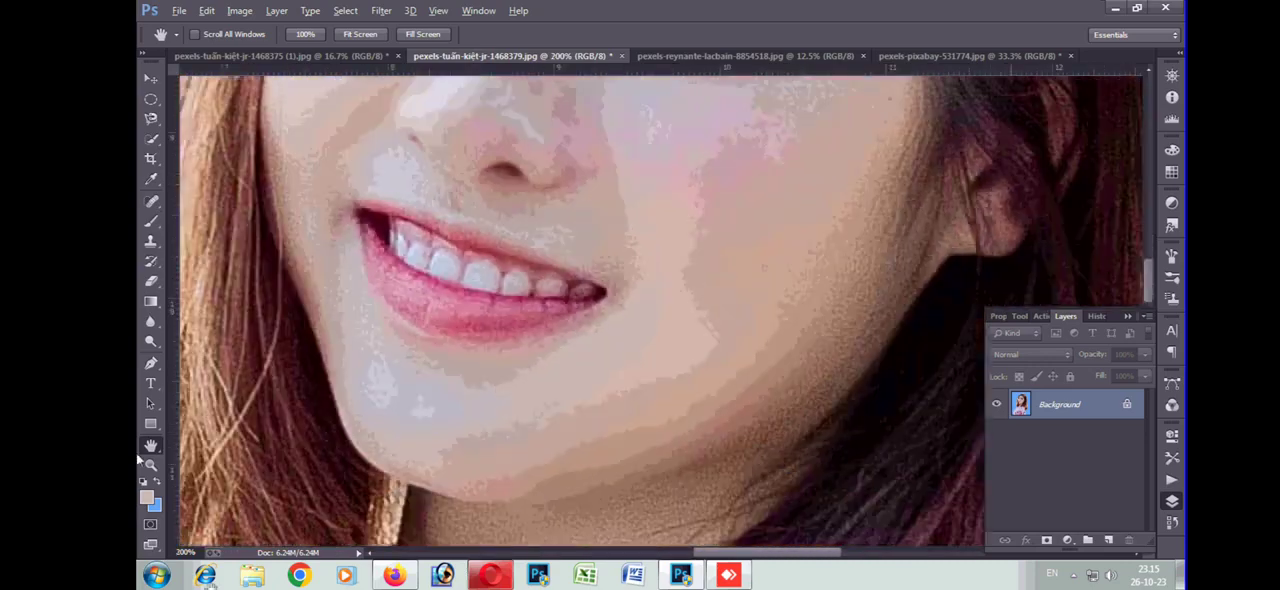
pyautogui.hotkey('ctrl', '-')
pyautogui.hotkey('ctrl', '-')
pyautogui.hotkey('ctrl', '-')
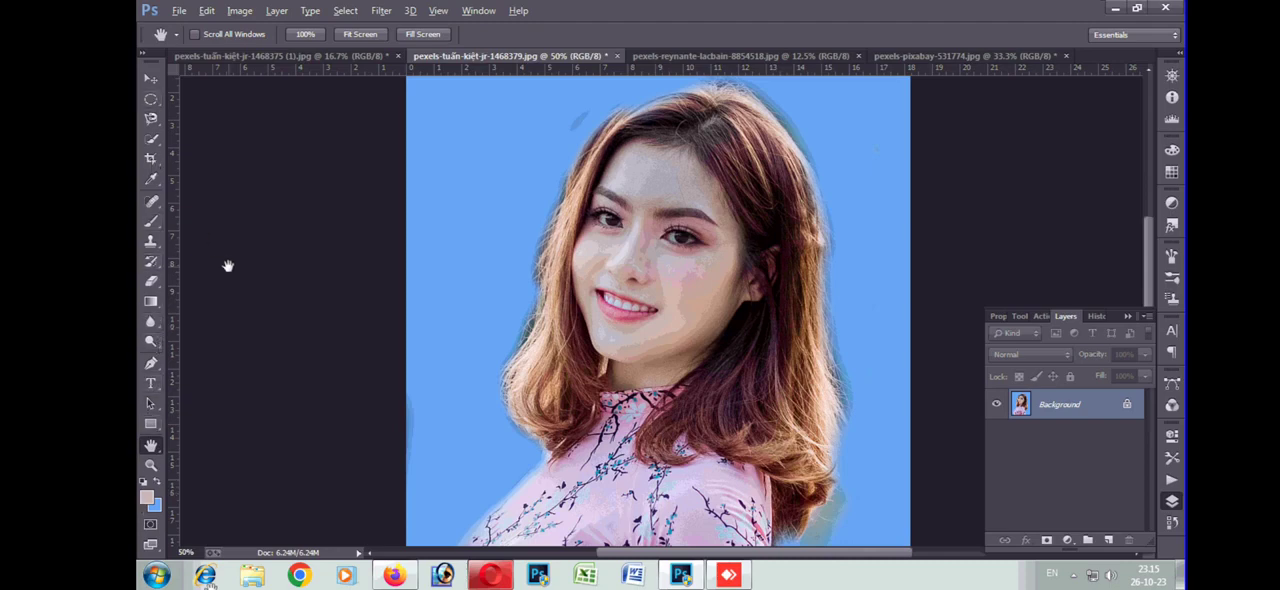
pyautogui.hotkey('ctrl', '-')
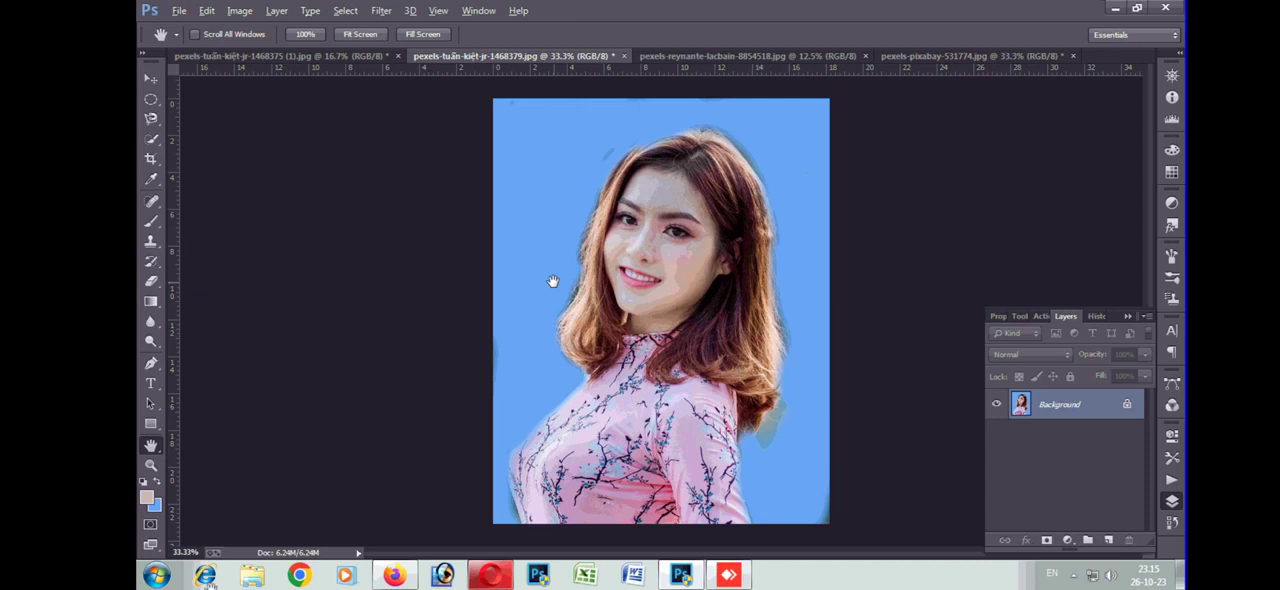